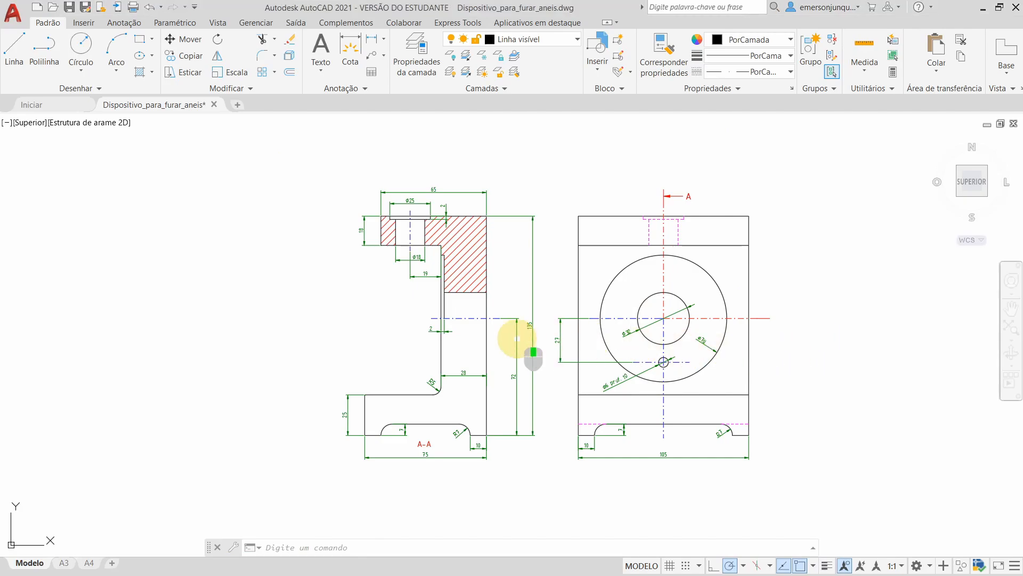
Draw a 30 by 40 rectangle on the Linha visível layer in the empty area to the right of the existing views.
{"action": "mouse_move", "coordinate": [879, 381]}
{"action": "middle_mouse_down"}
{"action": "mouse_move", "coordinate": [308, 376]}
{"action": "mouse_move", "coordinate": [297, 347]}
{"action": "middle_mouse_up"}
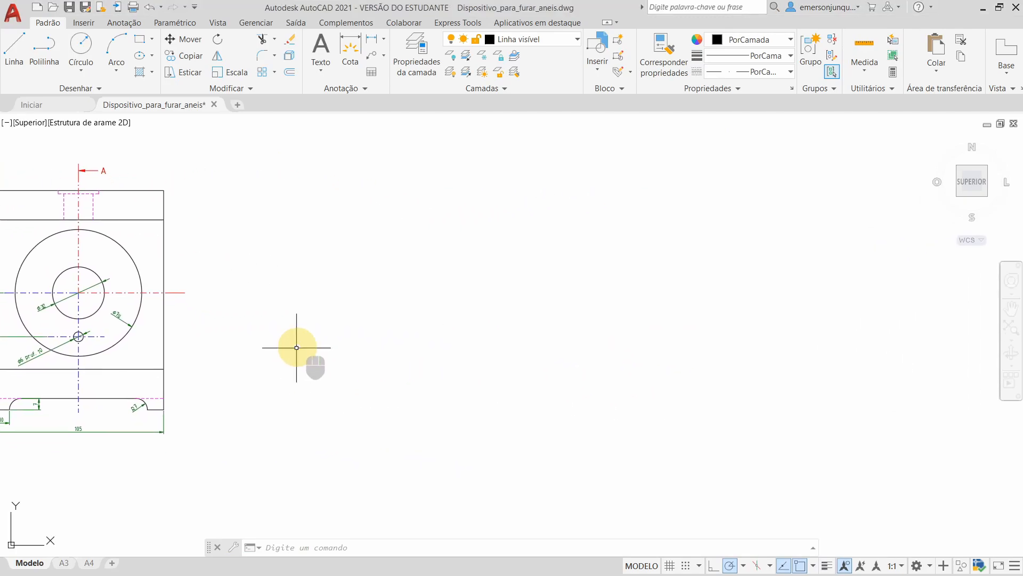
{"action": "left_click", "coordinate": [556, 43]}
{"action": "left_click", "coordinate": [526, 215]}
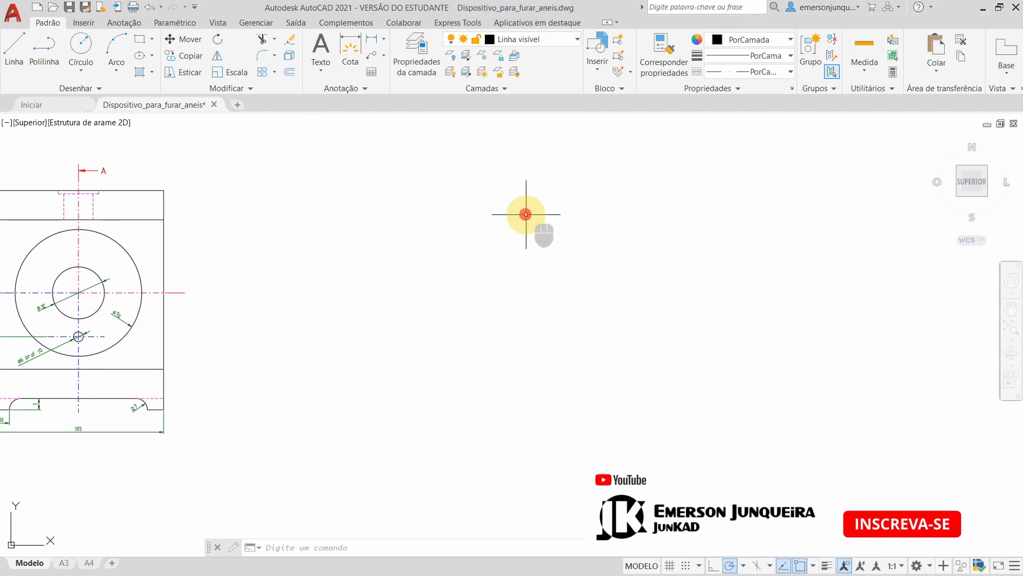
{"action": "left_click", "coordinate": [0, 496]}
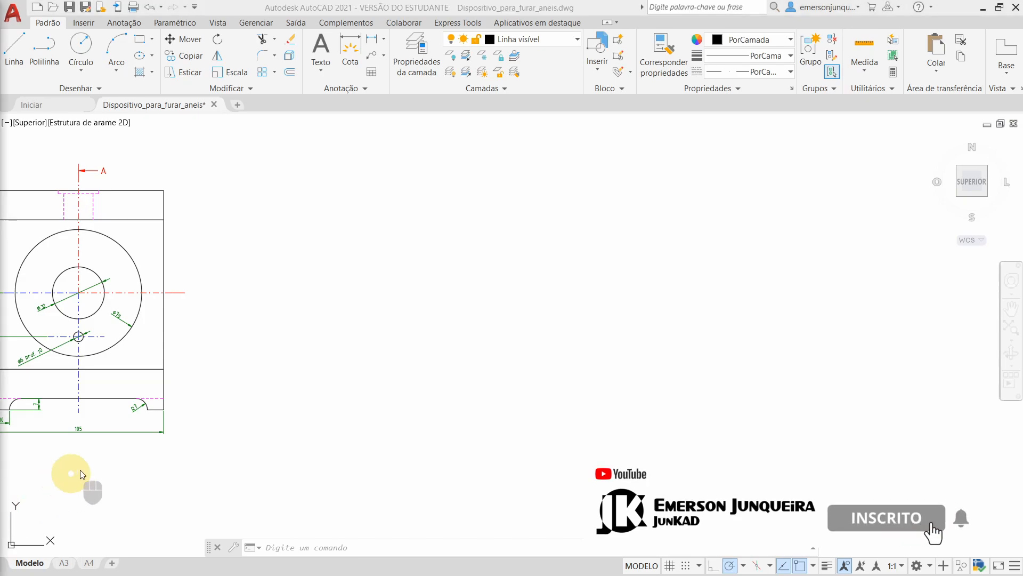
{"action": "left_click", "coordinate": [152, 39]}
{"action": "left_click", "coordinate": [159, 62]}
{"action": "left_click", "coordinate": [361, 389]}
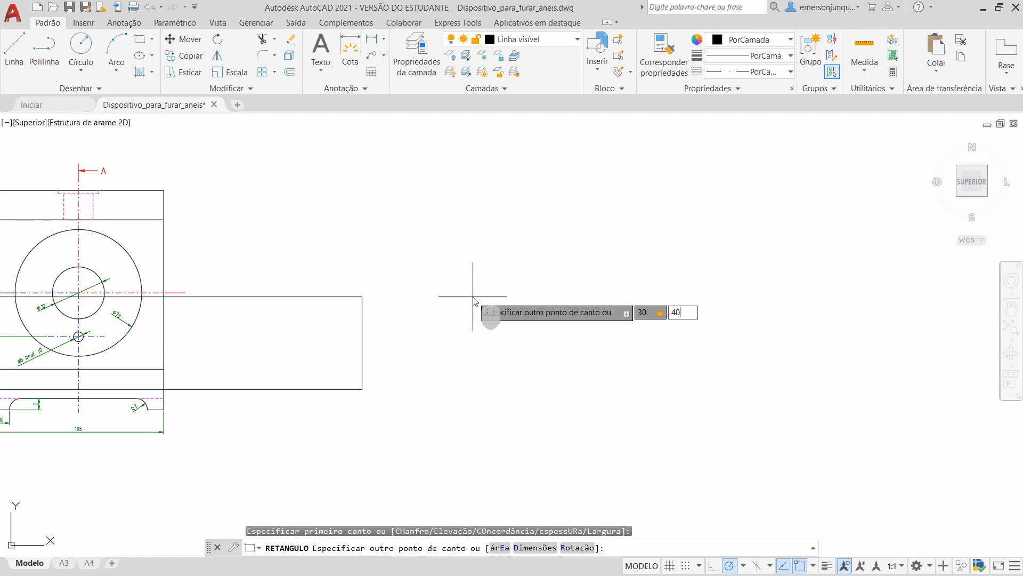
{"action": "key", "text": "Return"}
Trim away the right vertical side of the 30 by 40 rectangle.
{"action": "scroll", "coordinate": [384, 379], "scroll_direction": "up", "scroll_amount": 4}
{"action": "middle_click_drag", "start_coordinate": [384, 379], "coordinate": [432, 353]}
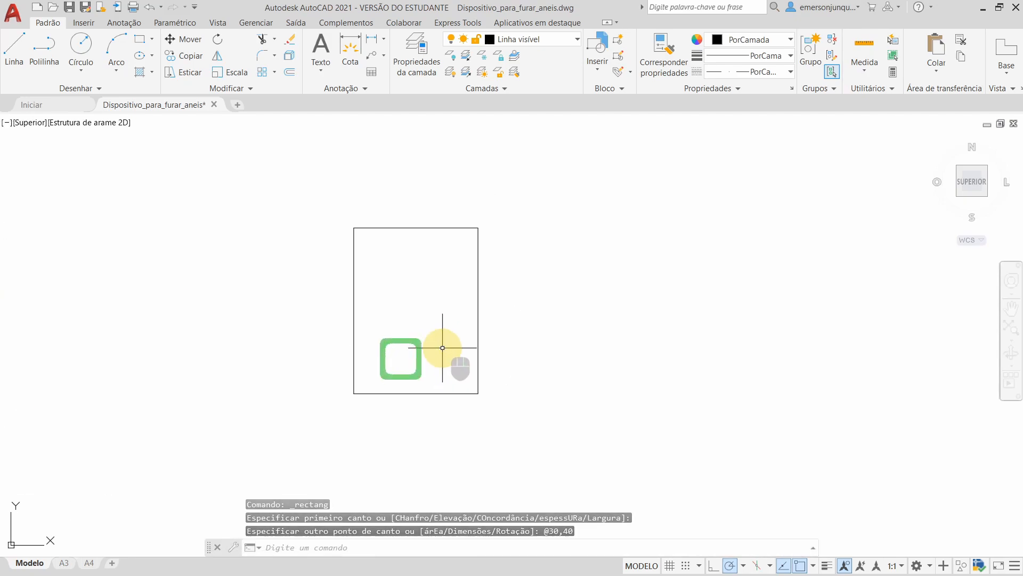
{"action": "left_click", "coordinate": [261, 38]}
{"action": "key", "text": "Return"}
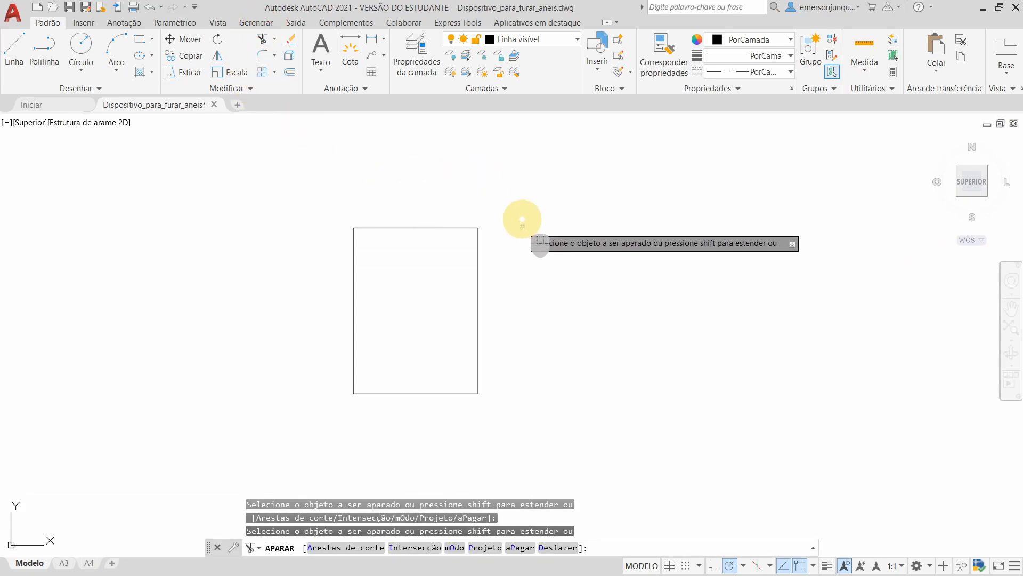
{"action": "left_click", "coordinate": [478, 251]}
Draw a 6 wide by 76 high rectangle to the right of the open 30 by 40 outline.
{"action": "scroll", "coordinate": [606, 308], "scroll_direction": "down", "scroll_amount": 2}
{"action": "middle_click_drag", "start_coordinate": [607, 308], "coordinate": [456, 313]}
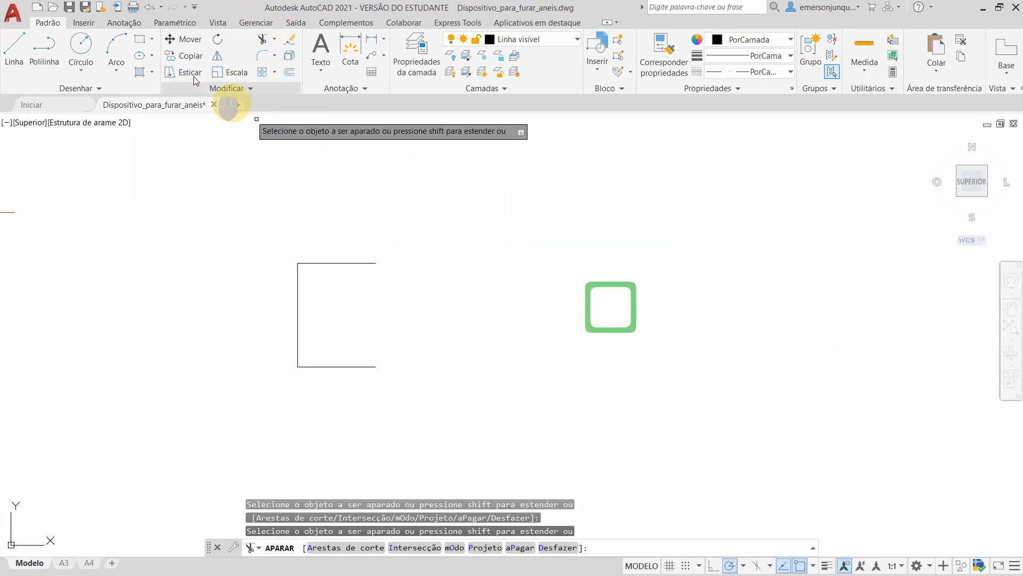
{"action": "left_click", "coordinate": [140, 39]}
{"action": "left_click", "coordinate": [471, 412]}
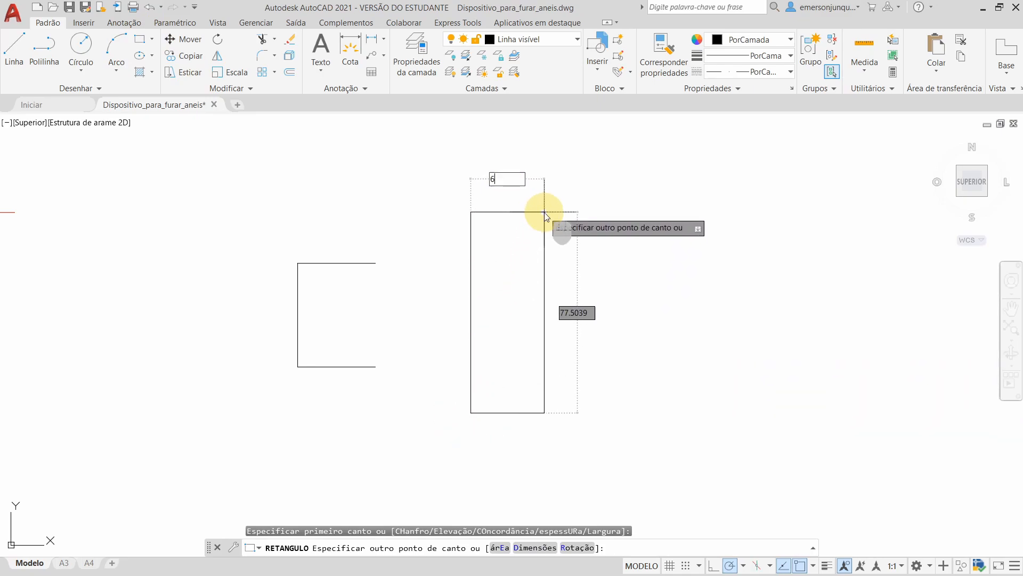
{"action": "key", "text": "Tab"}
{"action": "key", "text": "Return"}
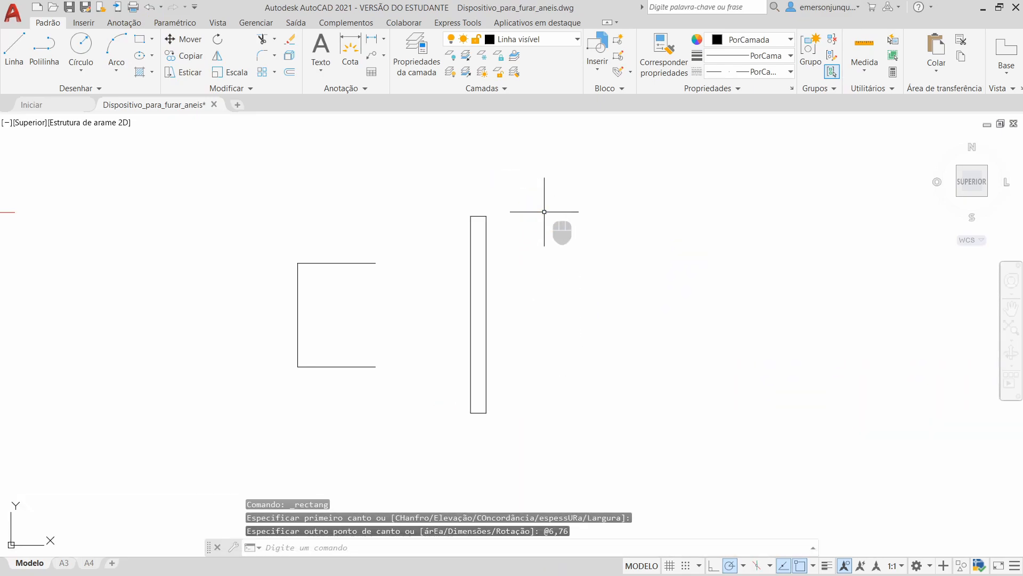
Move the 6 by 76 rectangle by its left side's midpoint to the centre of the 30 by 40 outline's open end.
{"action": "left_click", "coordinate": [182, 40]}
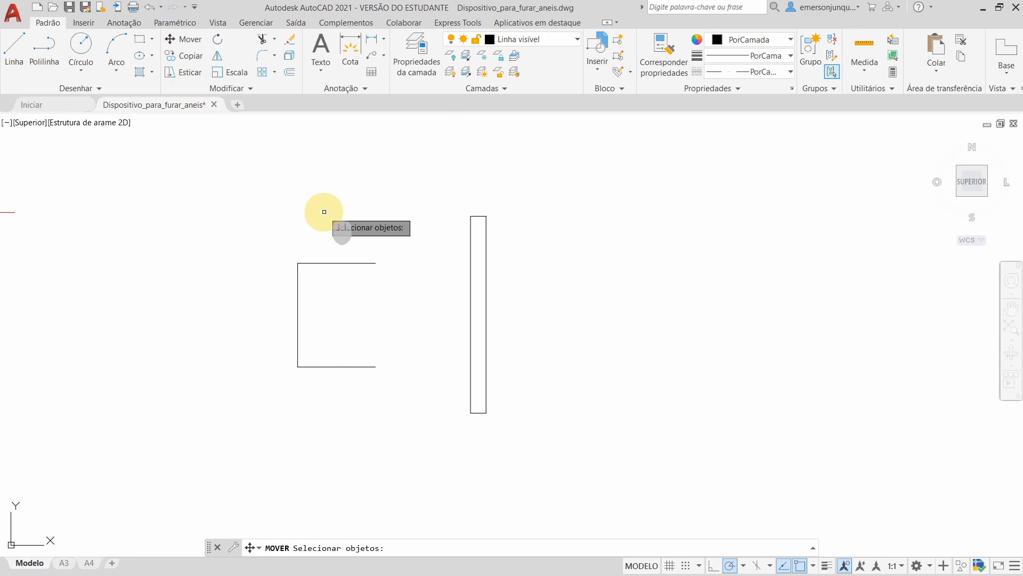
{"action": "key", "text": "Return"}
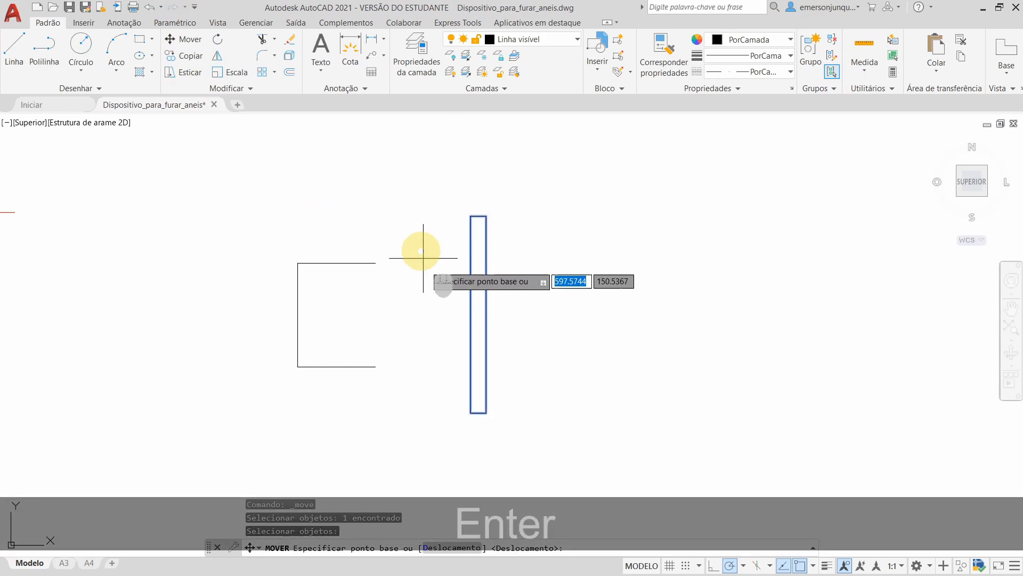
{"action": "left_click", "coordinate": [471, 314]}
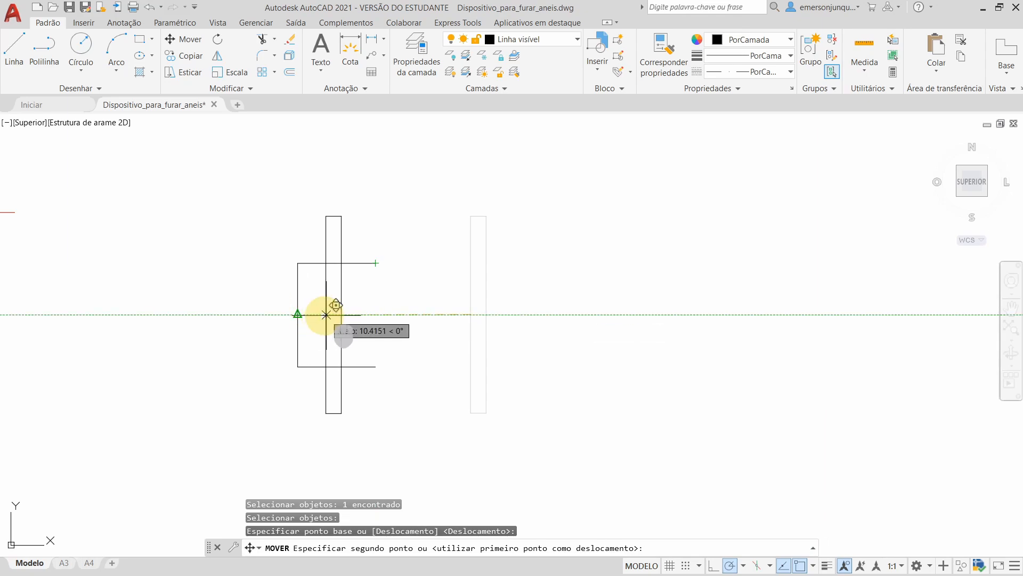
{"action": "left_click", "coordinate": [376, 314]}
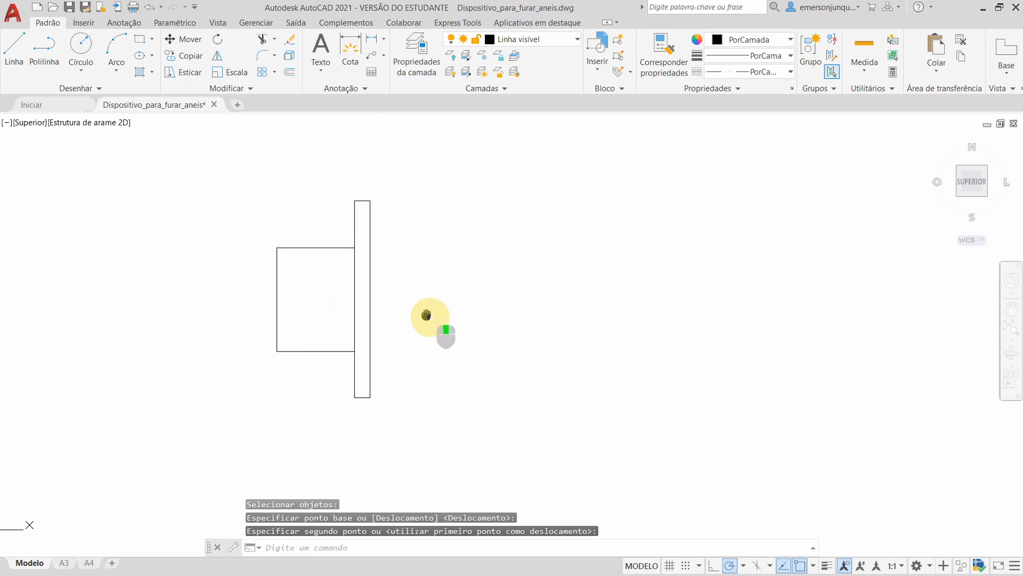
Draw a 24 wide by 32 high rectangle to the right of the 6 by 76 flange.
{"action": "middle_click_drag", "start_coordinate": [426, 316], "coordinate": [411, 317]}
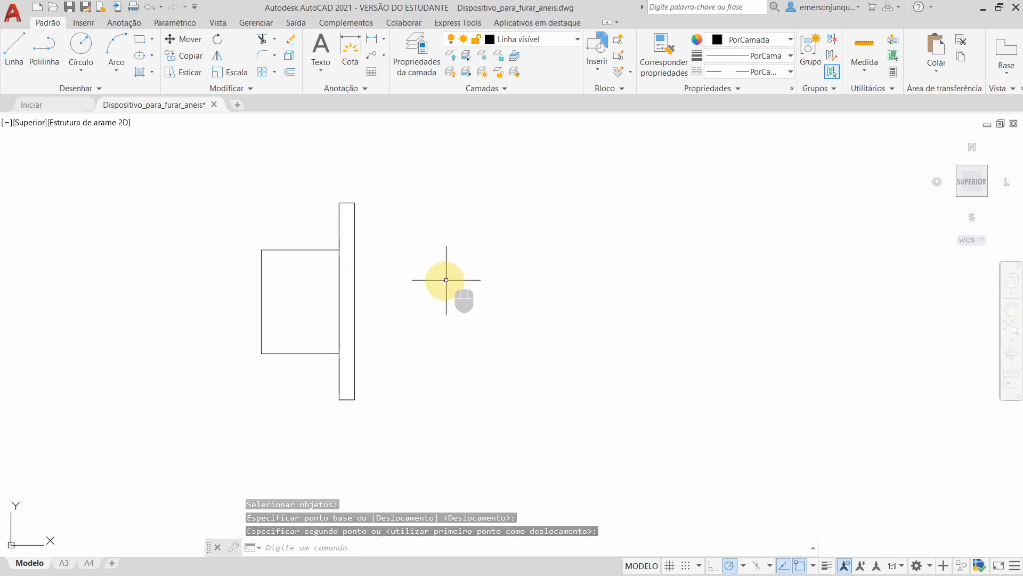
{"action": "middle_click_drag", "start_coordinate": [447, 279], "coordinate": [451, 266]}
{"action": "left_click", "coordinate": [142, 44]}
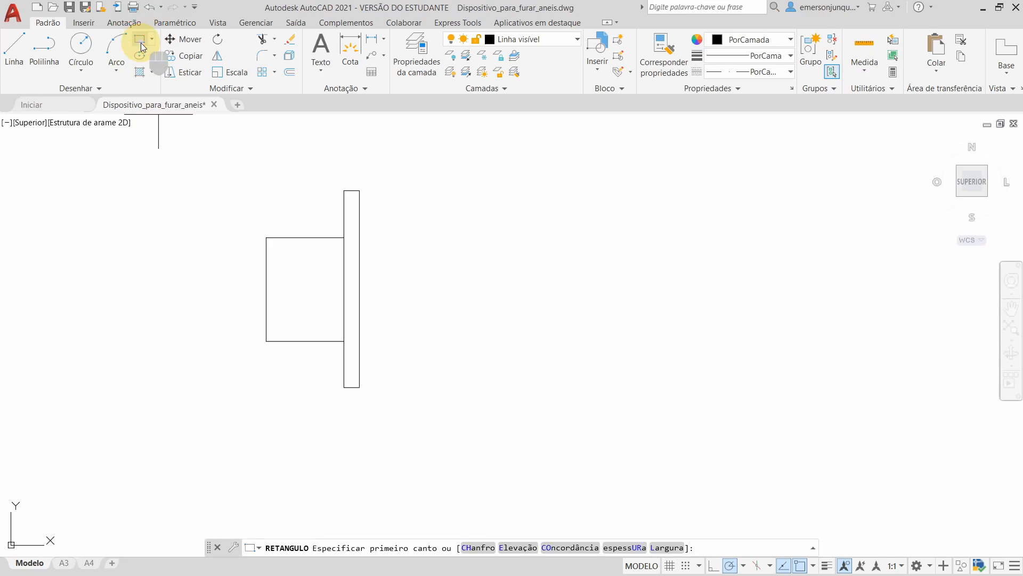
{"action": "left_click", "coordinate": [408, 352]}
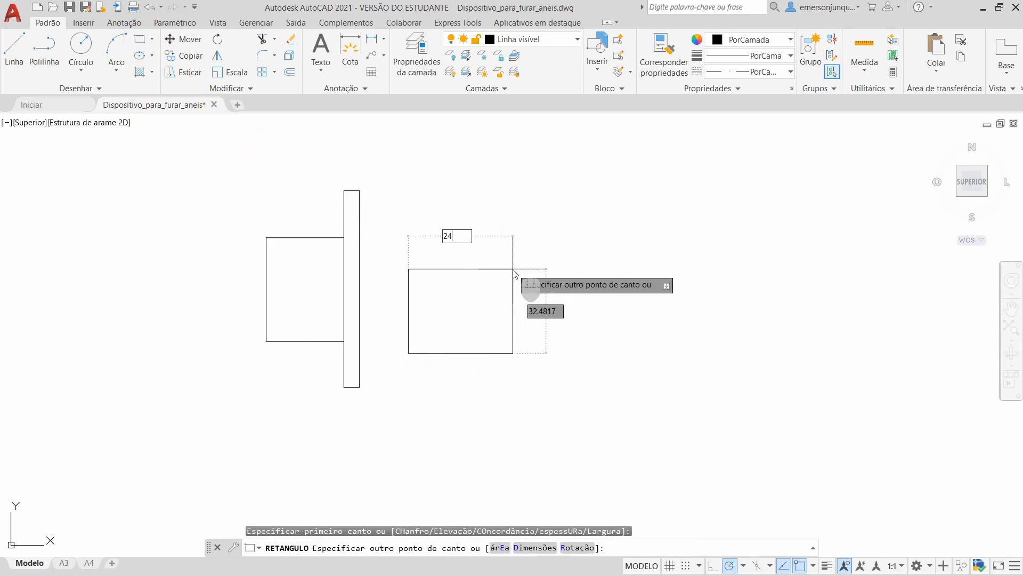
{"action": "type", "text": "32"}
{"action": "key", "text": "Return"}
Trim away the left vertical side of the 24 by 32 rectangle.
{"action": "middle_click_drag", "start_coordinate": [511, 280], "coordinate": [549, 285]}
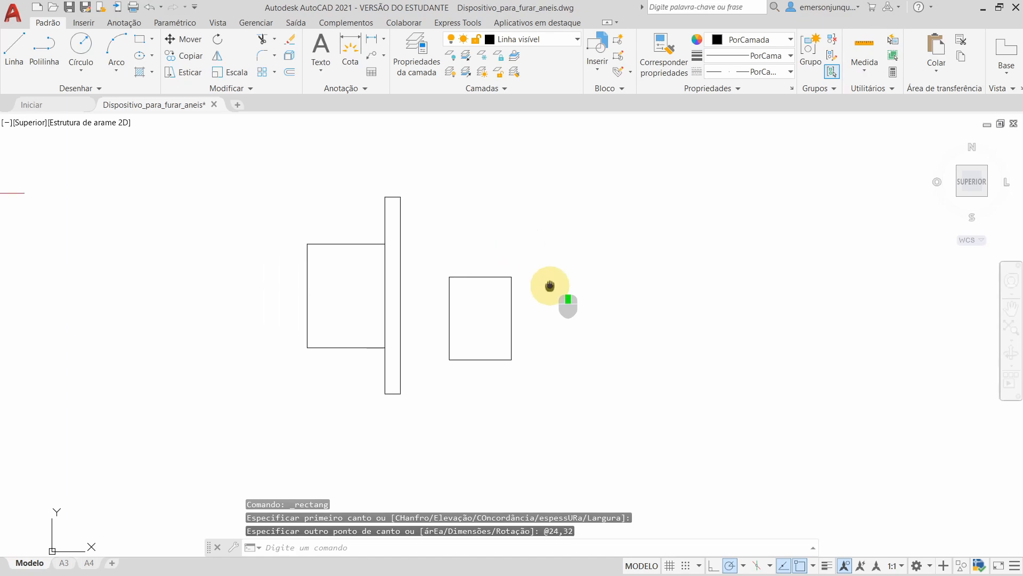
{"action": "left_click", "coordinate": [261, 39]}
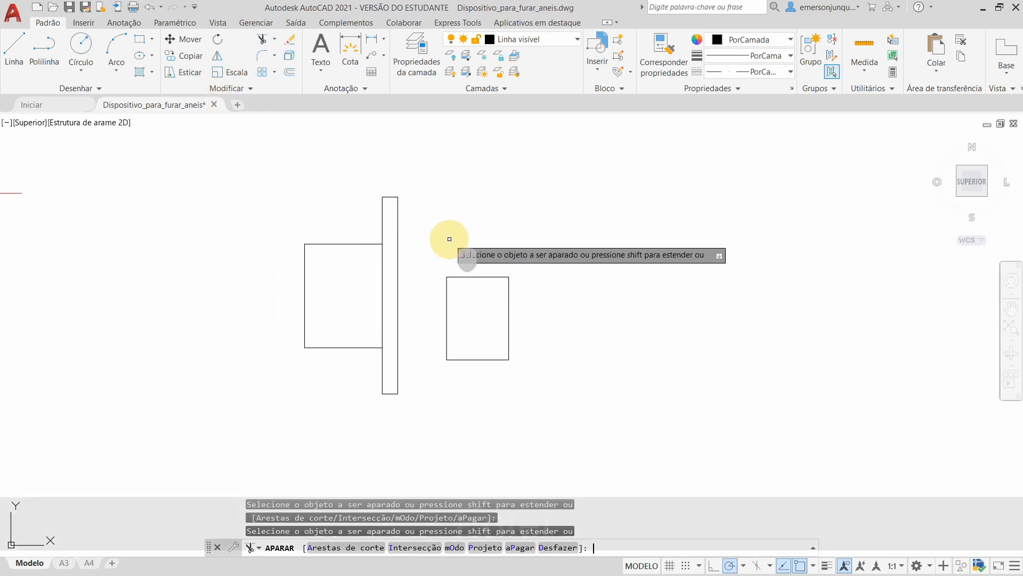
{"action": "left_click", "coordinate": [446, 307]}
Move the open 24 by 32 outline by the centre of its open end to the midpoint of the flange's right side.
{"action": "left_click", "coordinate": [180, 39]}
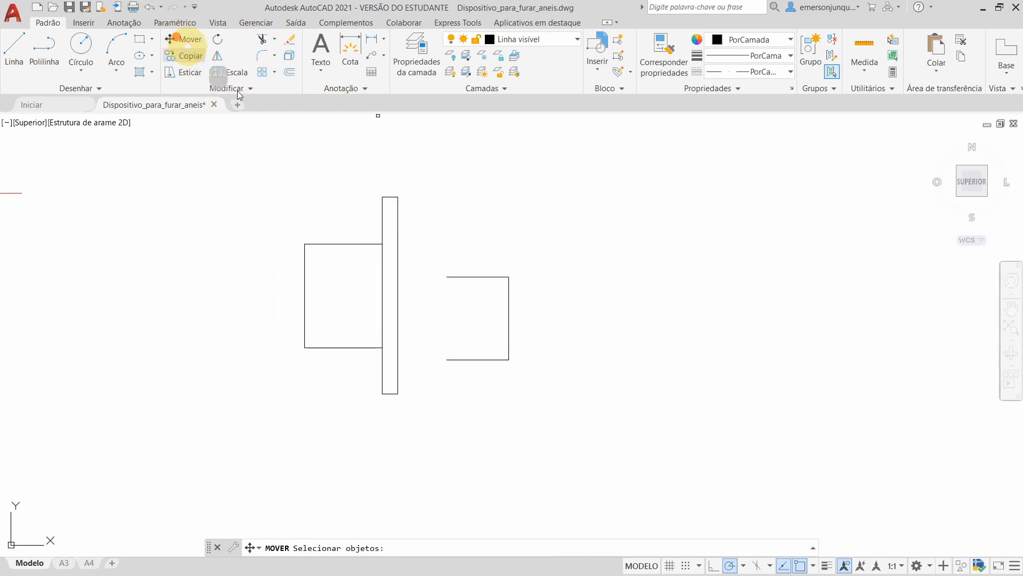
{"action": "key", "text": "Return"}
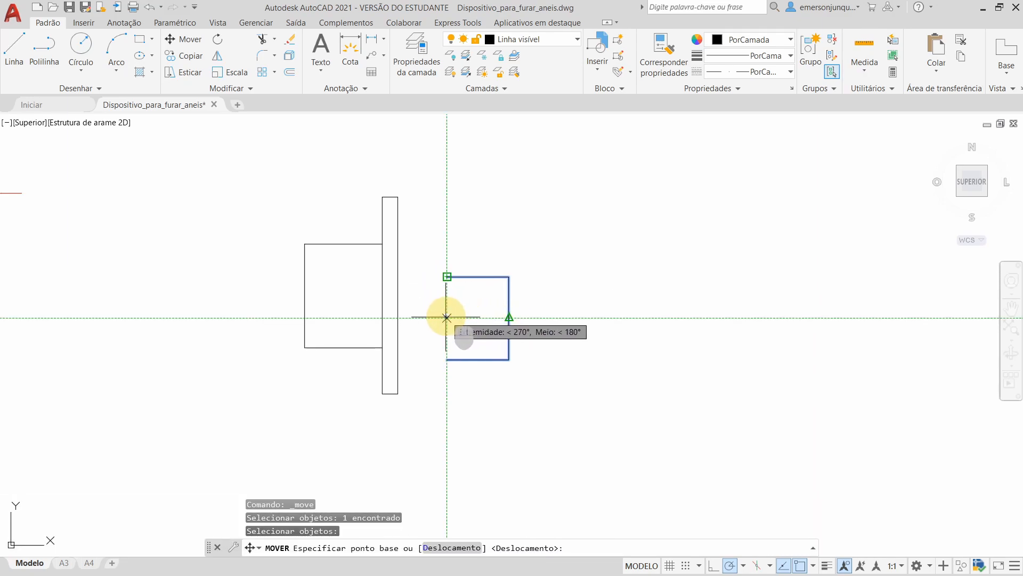
{"action": "left_click", "coordinate": [446, 318]}
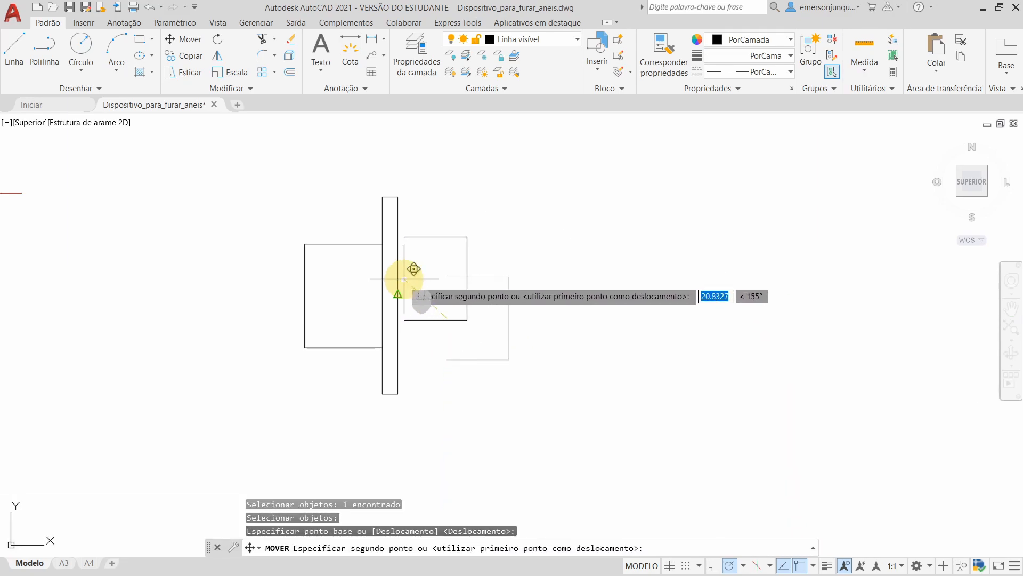
{"action": "scroll", "coordinate": [406, 282], "scroll_direction": "up", "scroll_amount": 3}
{"action": "left_click", "coordinate": [389, 294]}
Draw a 32 wide by 24 high rectangle to the right of the stepped shaft profile.
{"action": "scroll", "coordinate": [419, 297], "scroll_direction": "down", "scroll_amount": 2}
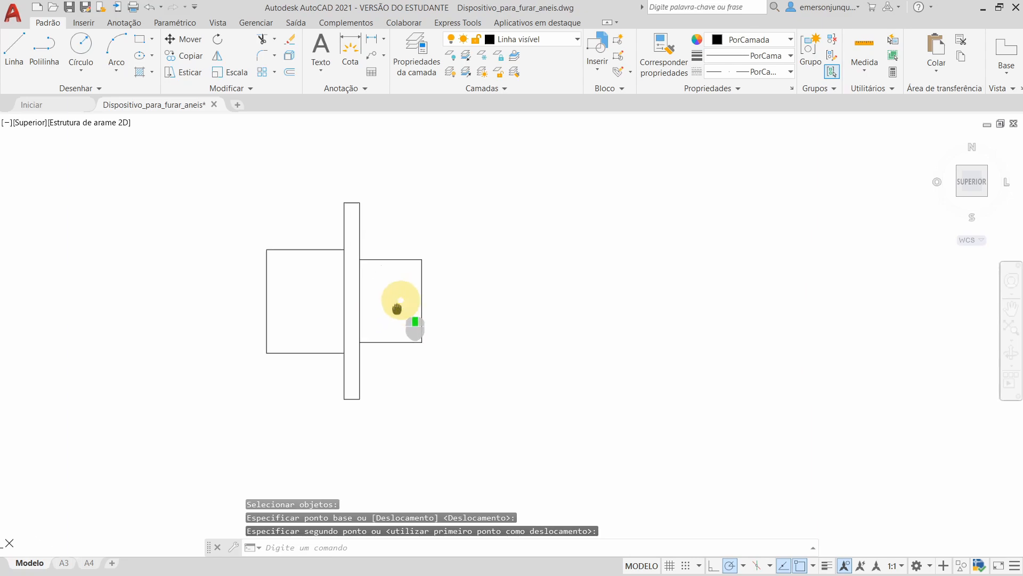
{"action": "scroll", "coordinate": [398, 334], "scroll_direction": "up", "scroll_amount": 2}
{"action": "middle_click_drag", "start_coordinate": [396, 331], "coordinate": [393, 308]}
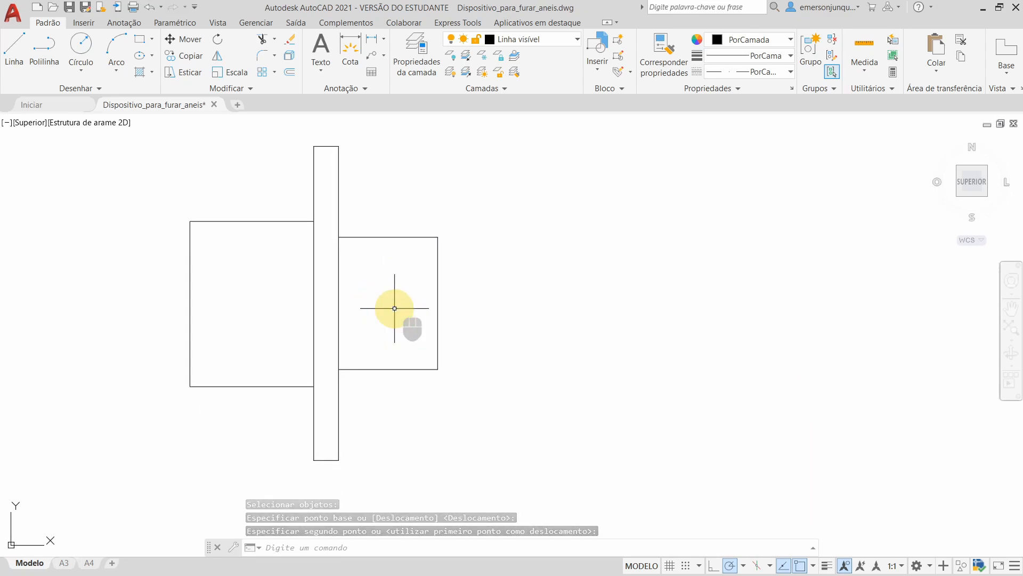
{"action": "key", "text": "Escape"}
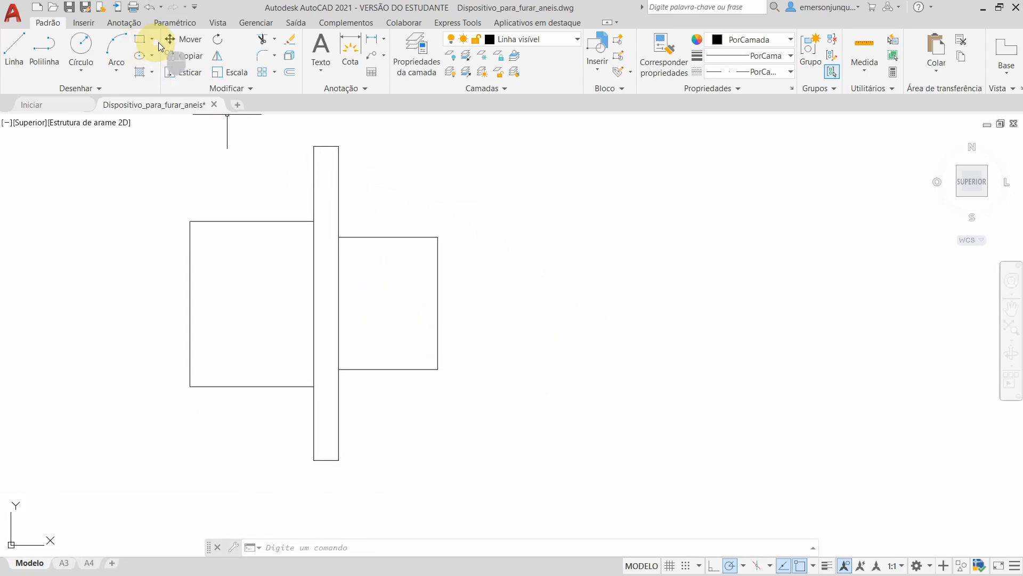
{"action": "left_click", "coordinate": [162, 61]}
{"action": "left_click", "coordinate": [528, 338]}
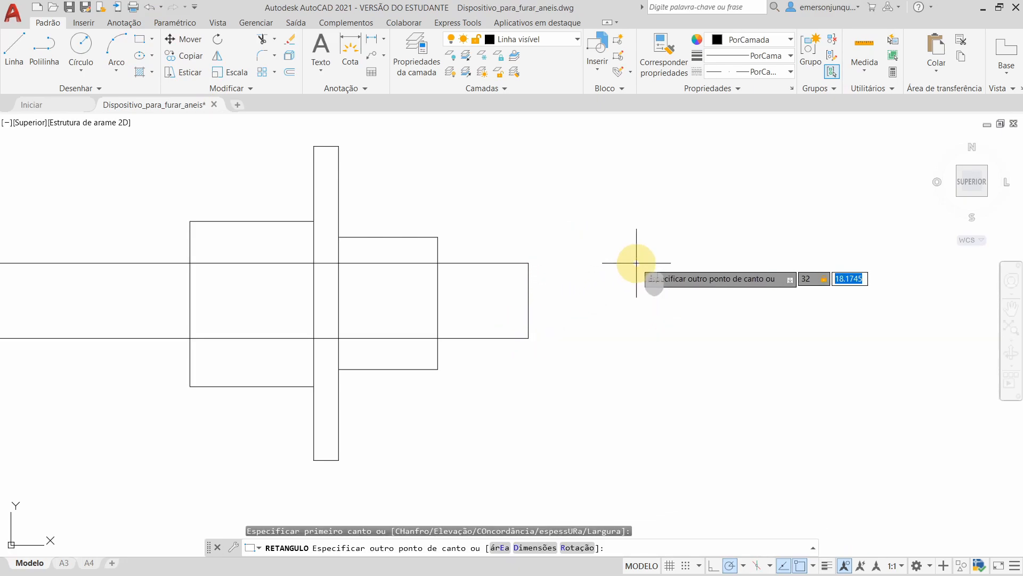
{"action": "key", "text": "Return"}
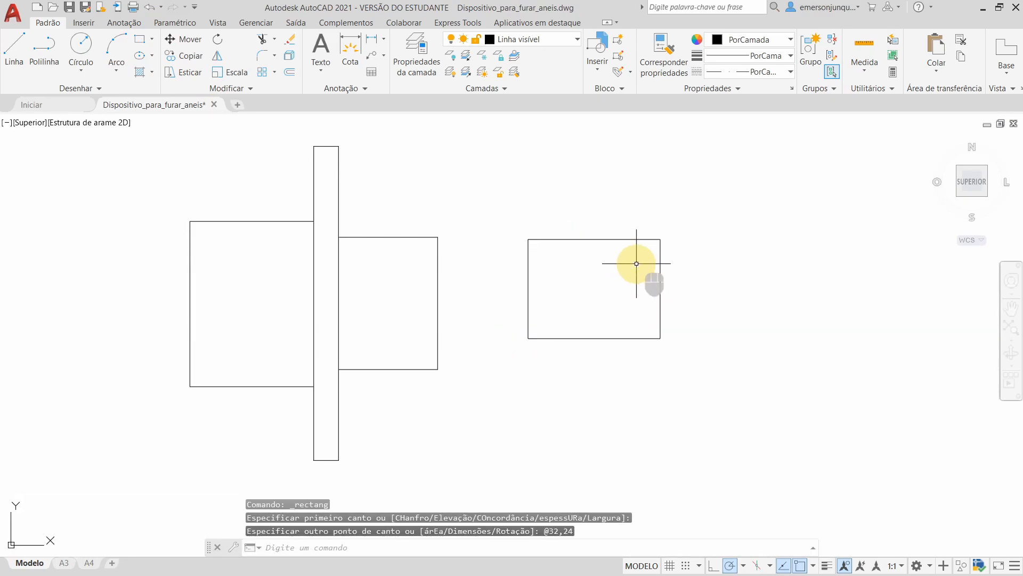
Trim away the left vertical side of the 32 by 24 rectangle.
{"action": "left_click", "coordinate": [261, 39]}
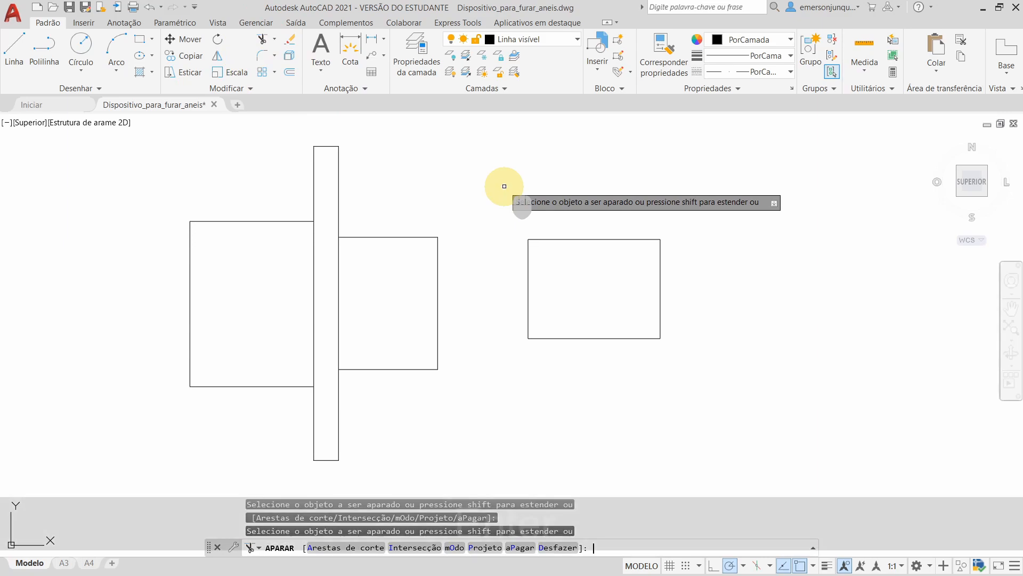
{"action": "left_click", "coordinate": [528, 272]}
{"action": "key", "text": "Escape"}
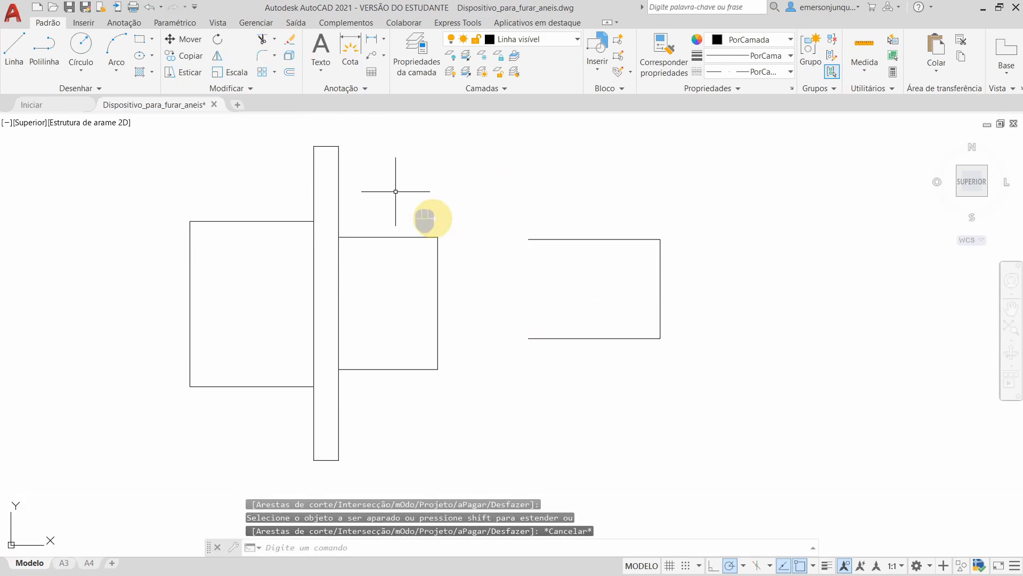
Move the open 32 by 24 outline by its open end's centre to the midpoint of the 24 by 32 section's right side.
{"action": "left_click", "coordinate": [190, 44]}
{"action": "left_click", "coordinate": [539, 239]}
{"action": "key", "text": "Return"}
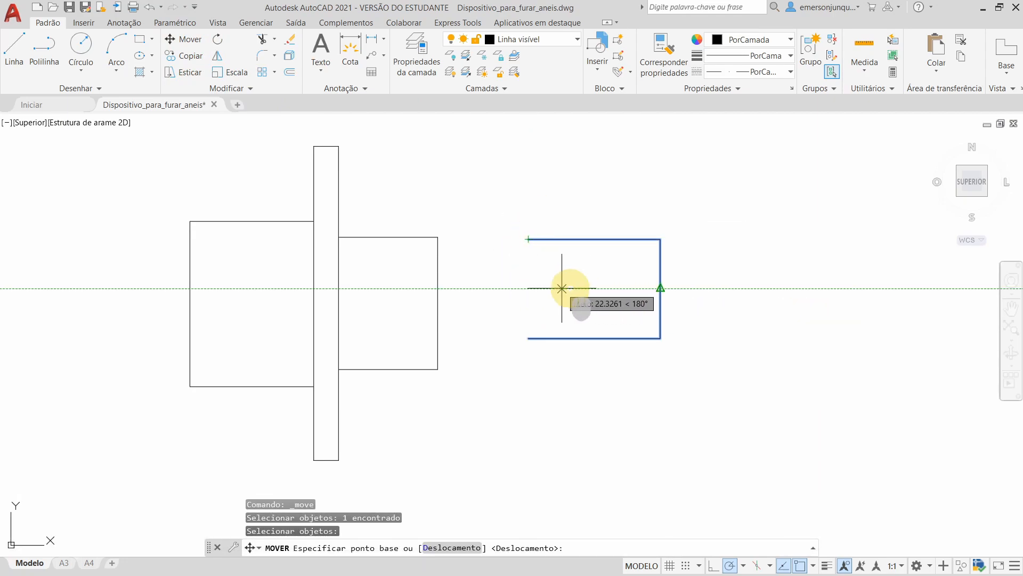
{"action": "left_click", "coordinate": [528, 288]}
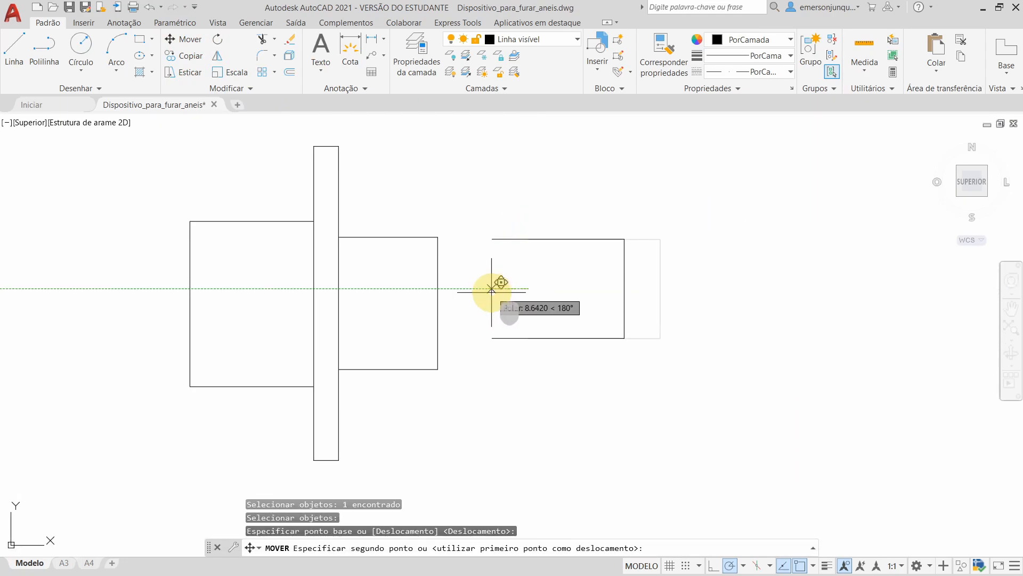
{"action": "scroll", "coordinate": [488, 288], "scroll_direction": "up", "scroll_amount": 2}
{"action": "left_click", "coordinate": [405, 307]}
Chamfer the upper right corner of the 32 by 24 end section with both chamfer distances set to 3.
{"action": "scroll", "coordinate": [437, 305], "scroll_direction": "down", "scroll_amount": 2}
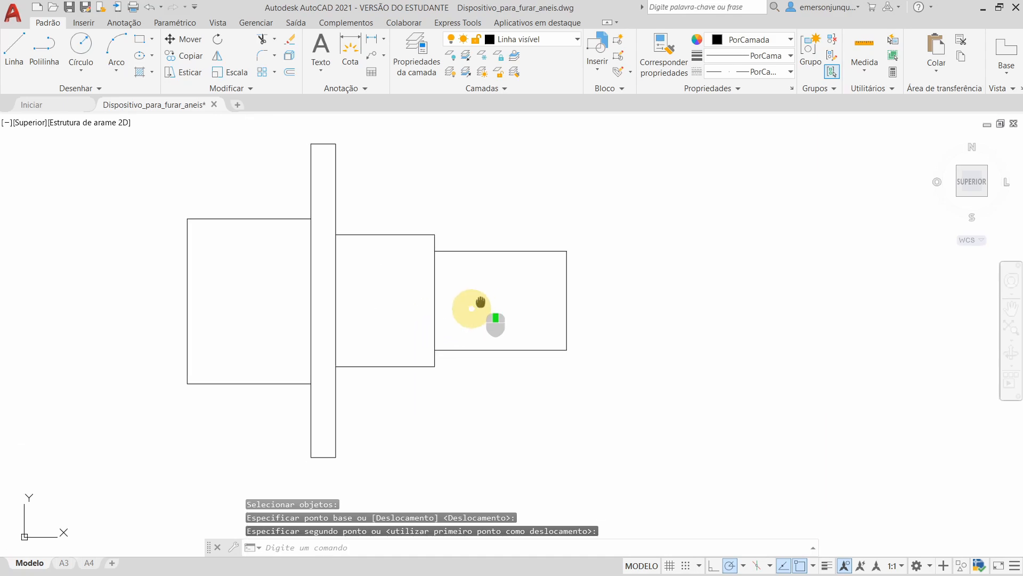
{"action": "middle_click_drag", "start_coordinate": [469, 303], "coordinate": [532, 316]}
{"action": "key", "text": "Escape"}
{"action": "left_click", "coordinate": [275, 56]}
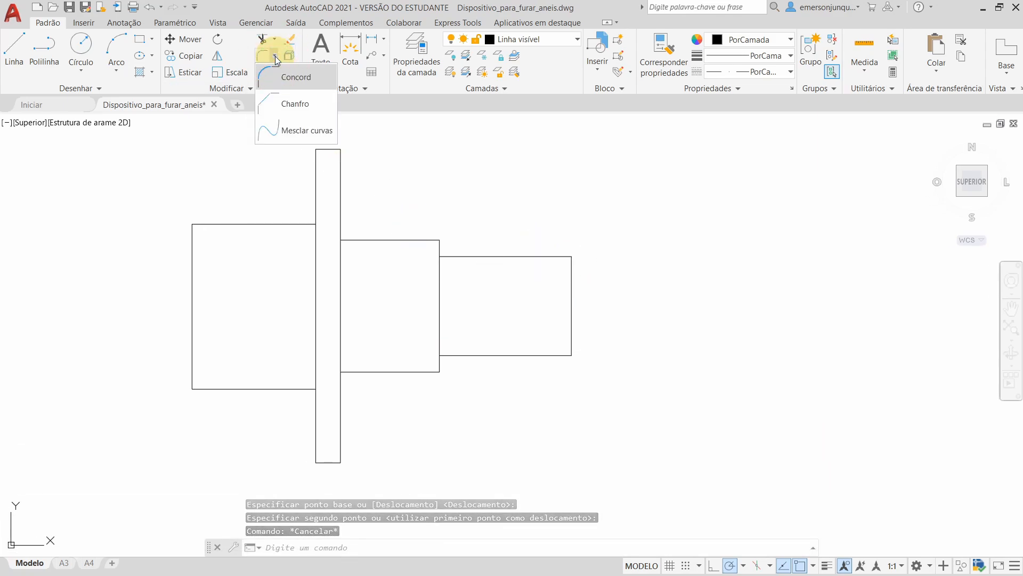
{"action": "left_click", "coordinate": [296, 109]}
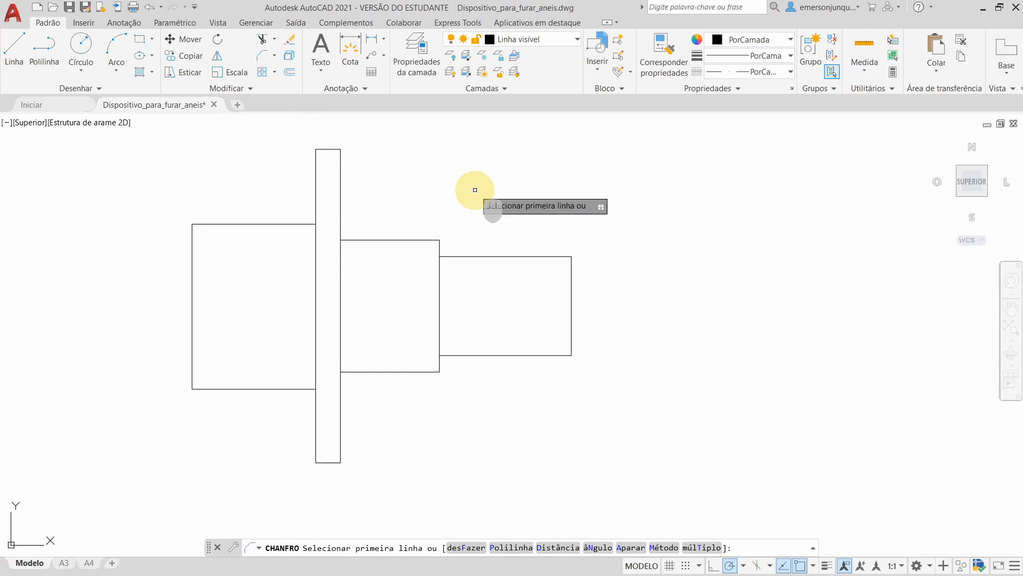
{"action": "key", "text": "Down"}
{"action": "key", "text": "Down"}
{"action": "key", "text": "Down"}
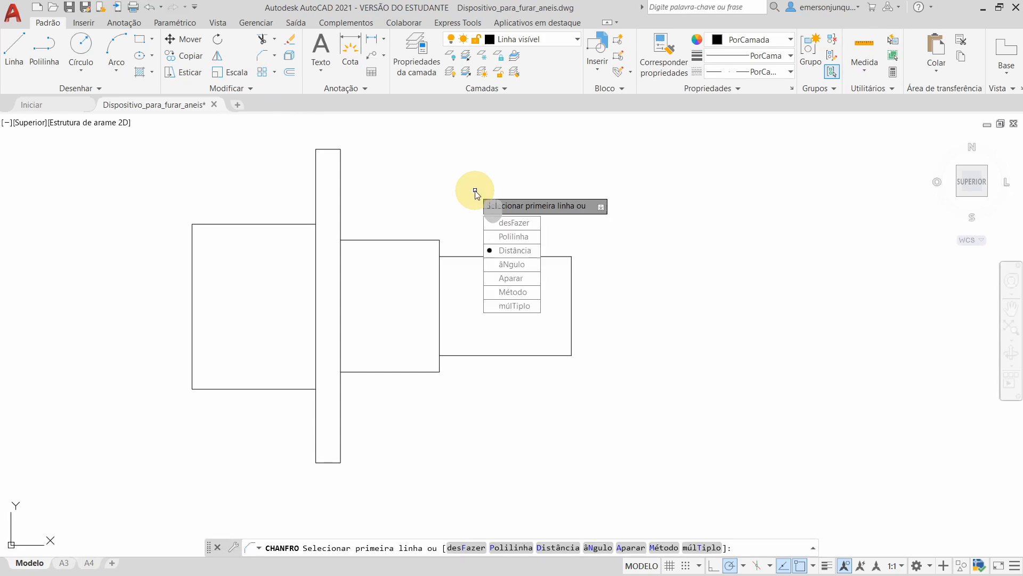
{"action": "key", "text": "Return"}
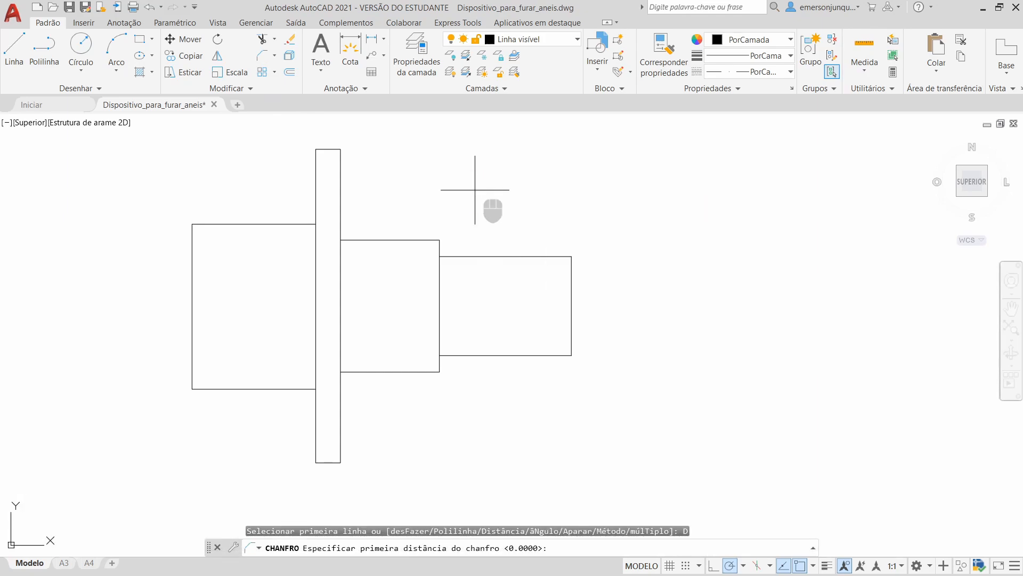
{"action": "type", "text": "3"}
{"action": "key", "text": "Return"}
{"action": "key", "text": "Return"}
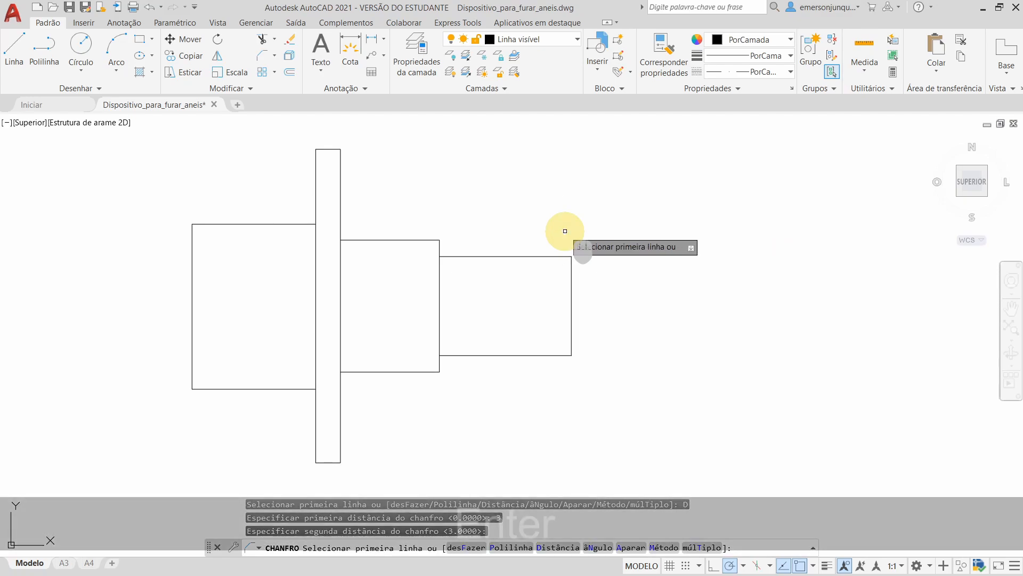
{"action": "scroll", "coordinate": [566, 232], "scroll_direction": "up", "scroll_amount": 2}
{"action": "left_click", "coordinate": [549, 263]}
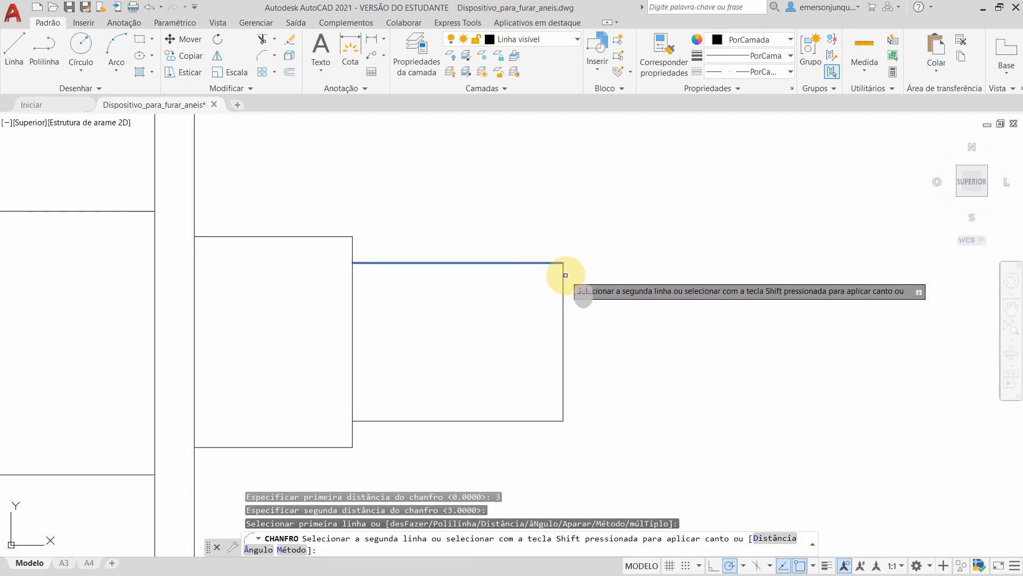
{"action": "left_click", "coordinate": [563, 275]}
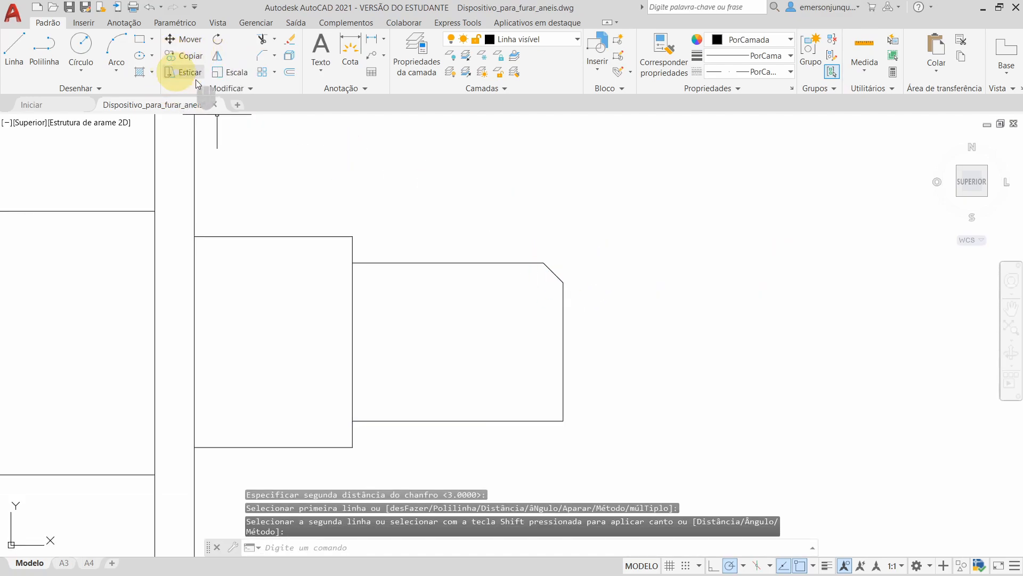
Chamfer the lower right corner of the end section with the same distances.
{"action": "left_click", "coordinate": [261, 55]}
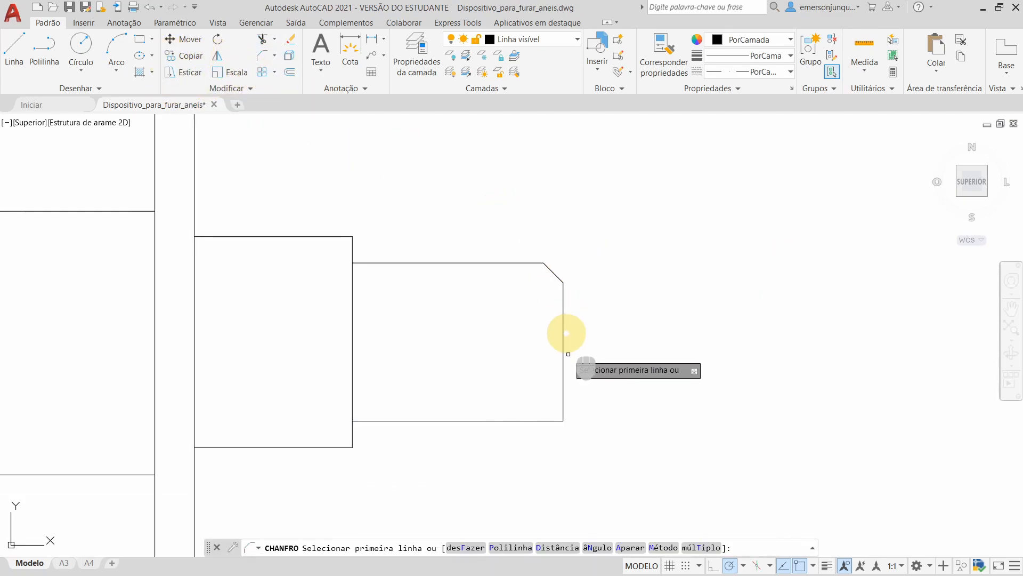
{"action": "left_click", "coordinate": [564, 411]}
{"action": "left_click", "coordinate": [541, 420]}
Draw a vertical line joining the inner ends of the two chamfers on the end section.
{"action": "left_click", "coordinate": [13, 48]}
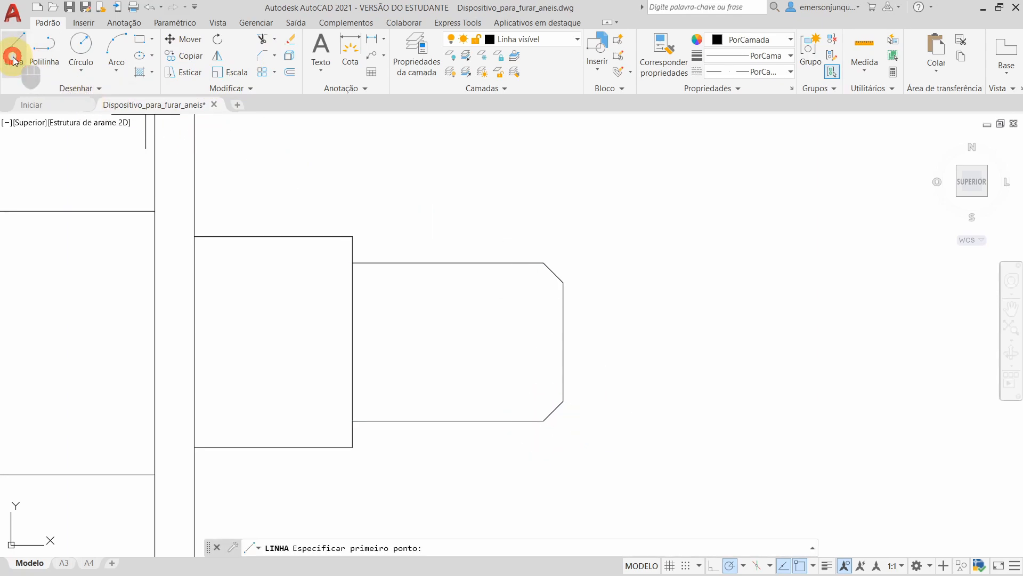
{"action": "left_click", "coordinate": [544, 263]}
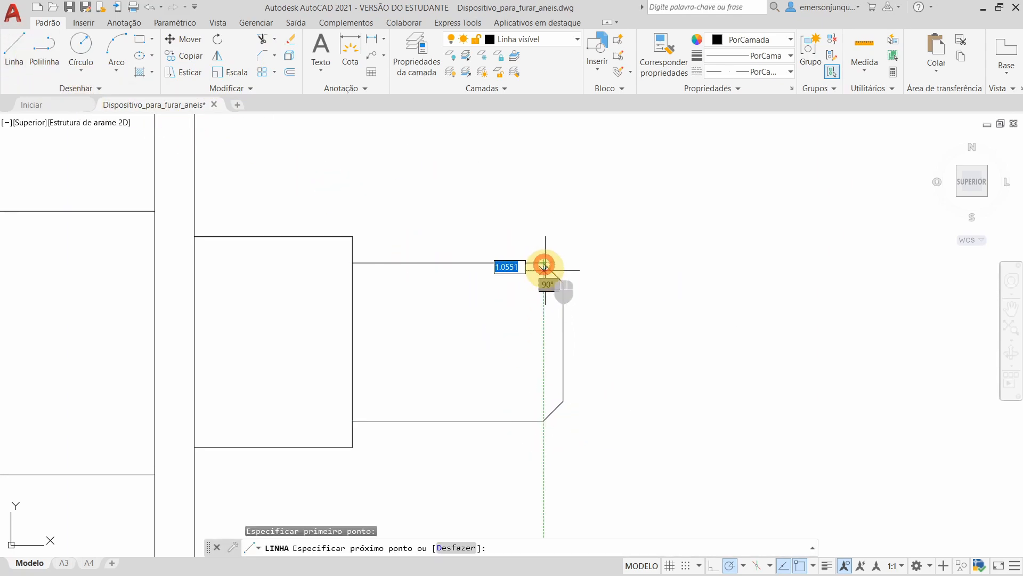
{"action": "left_click", "coordinate": [543, 420]}
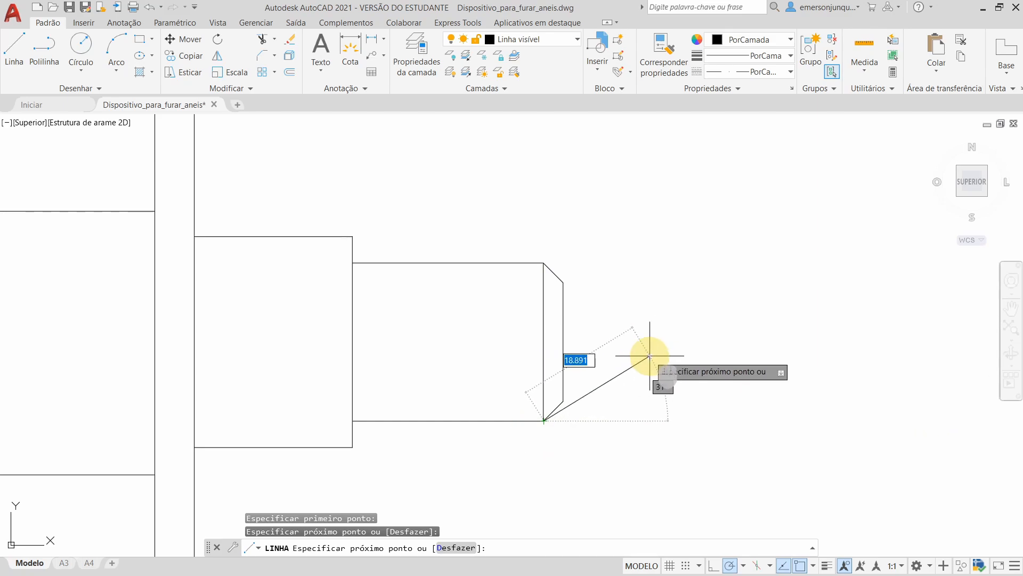
{"action": "key", "text": "Escape"}
Make Linha estreita the current layer.
{"action": "middle_click_drag", "start_coordinate": [645, 343], "coordinate": [770, 290]}
{"action": "middle_click_drag", "start_coordinate": [561, 148], "coordinate": [540, 151]}
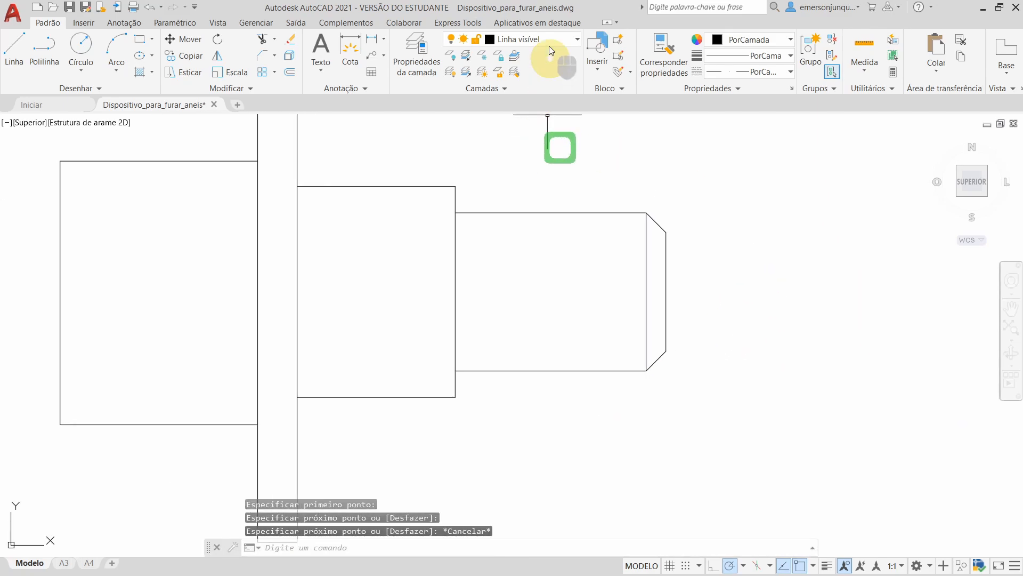
{"action": "left_click", "coordinate": [577, 39]}
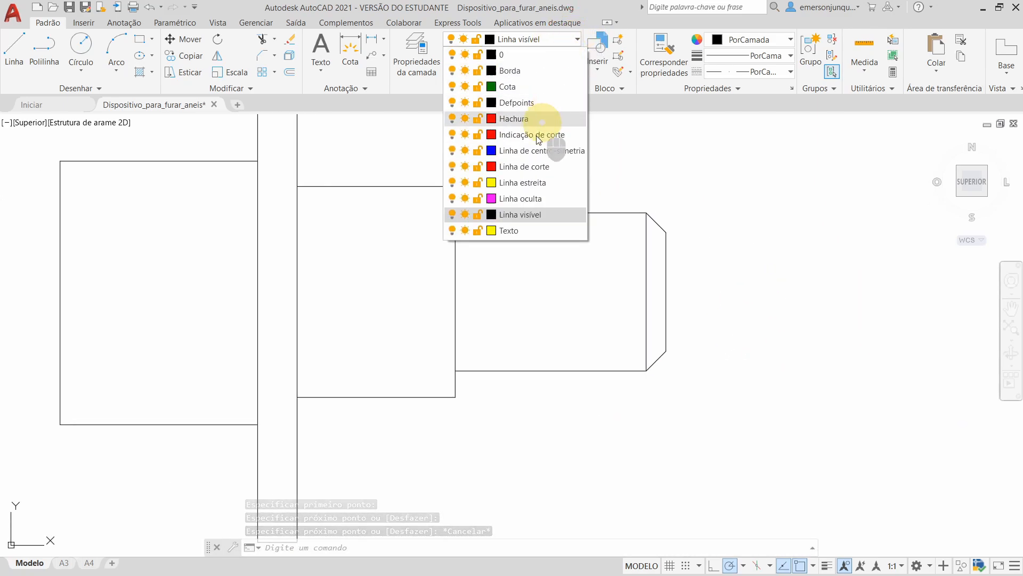
{"action": "left_click", "coordinate": [534, 181]}
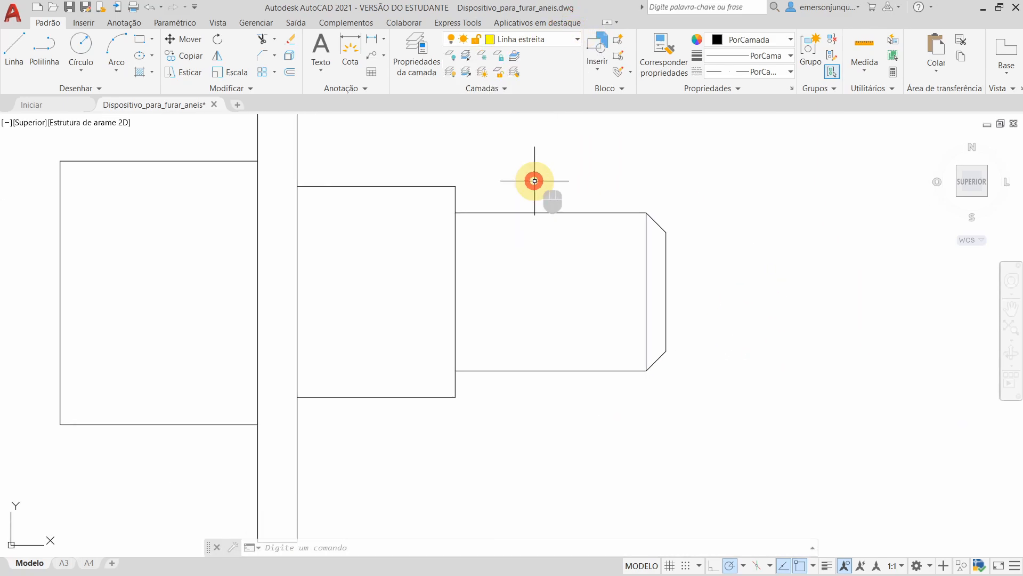
Offset the vertical chamfer line 25 to the left, inside the end section.
{"action": "left_click", "coordinate": [289, 73]}
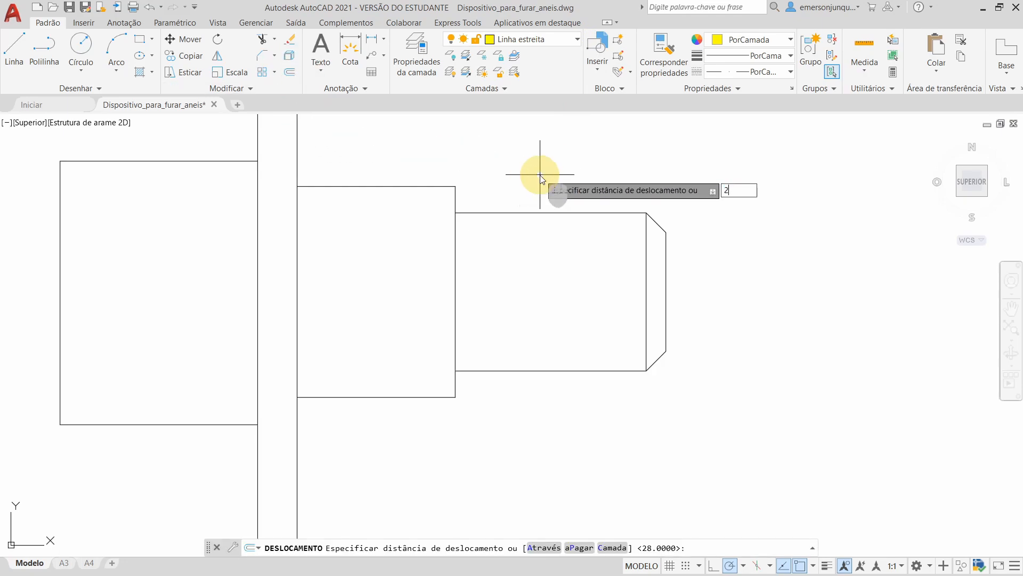
{"action": "type", "text": "25"}
{"action": "key", "text": "Return"}
{"action": "left_click", "coordinate": [646, 265]}
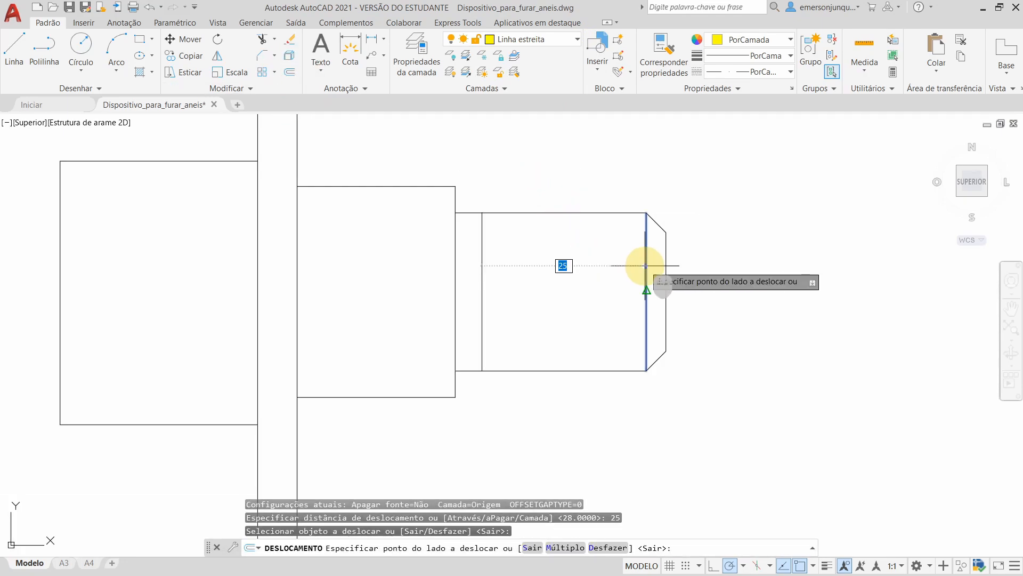
{"action": "left_click", "coordinate": [582, 341]}
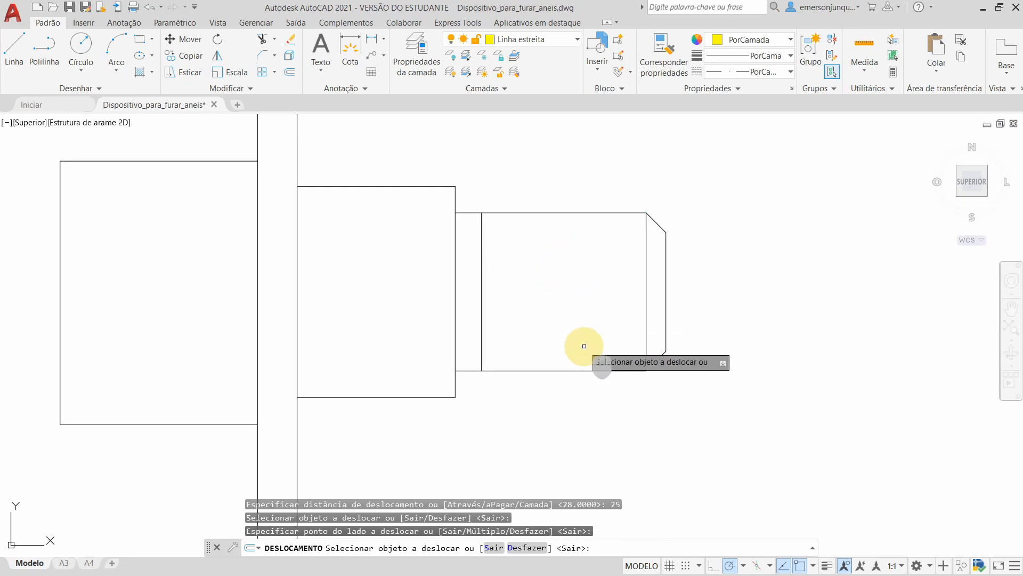
{"action": "middle_click_drag", "start_coordinate": [581, 254], "coordinate": [541, 251]}
Measure the horizontal distance from the shaft's right end face to the offset vertical line.
{"action": "left_click", "coordinate": [860, 63]}
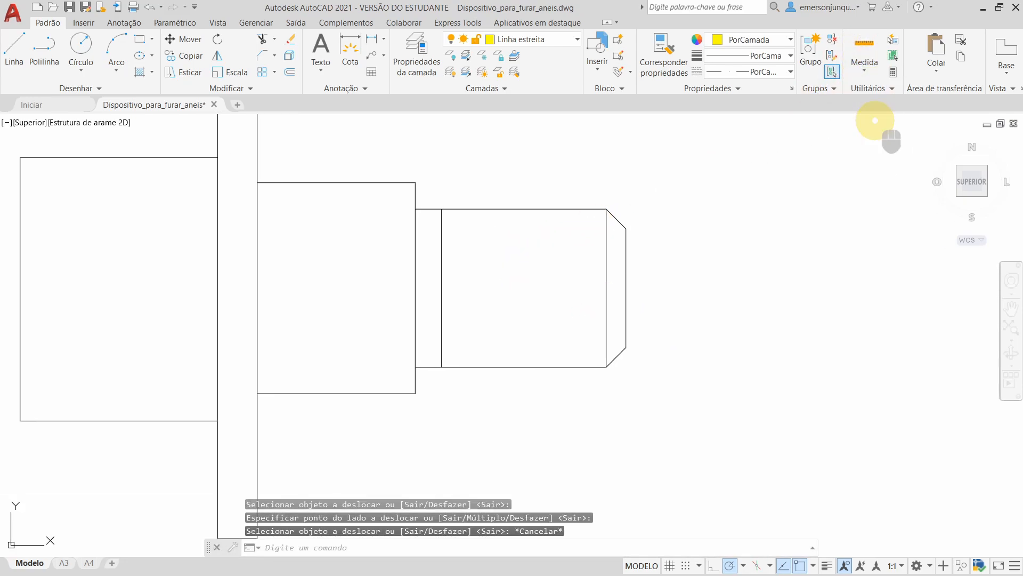
{"action": "left_click", "coordinate": [875, 120]}
{"action": "left_click", "coordinate": [626, 228]}
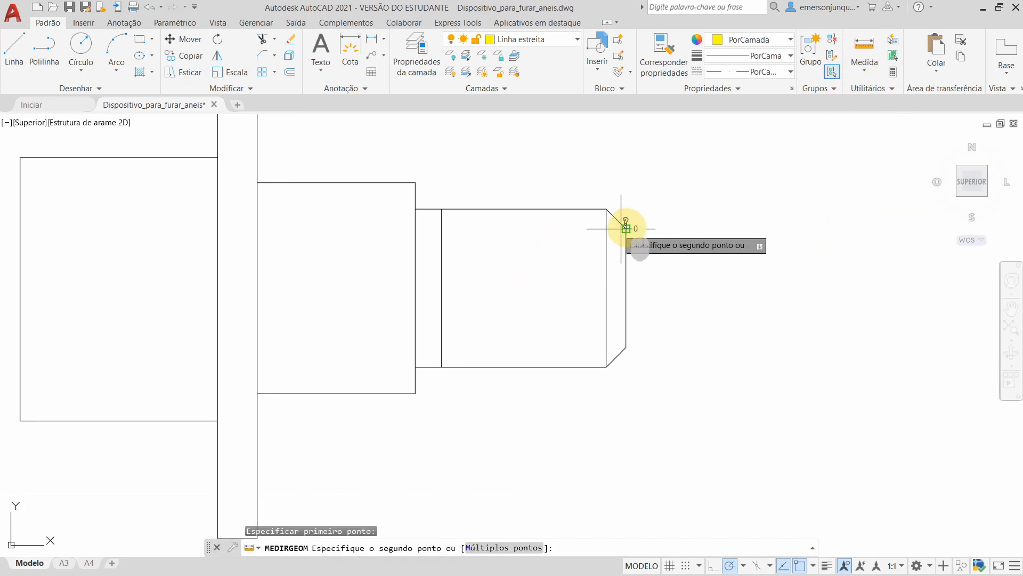
{"action": "left_click", "coordinate": [442, 229]}
{"action": "key", "text": "Escape"}
{"action": "middle_click_drag", "start_coordinate": [551, 276], "coordinate": [584, 281]}
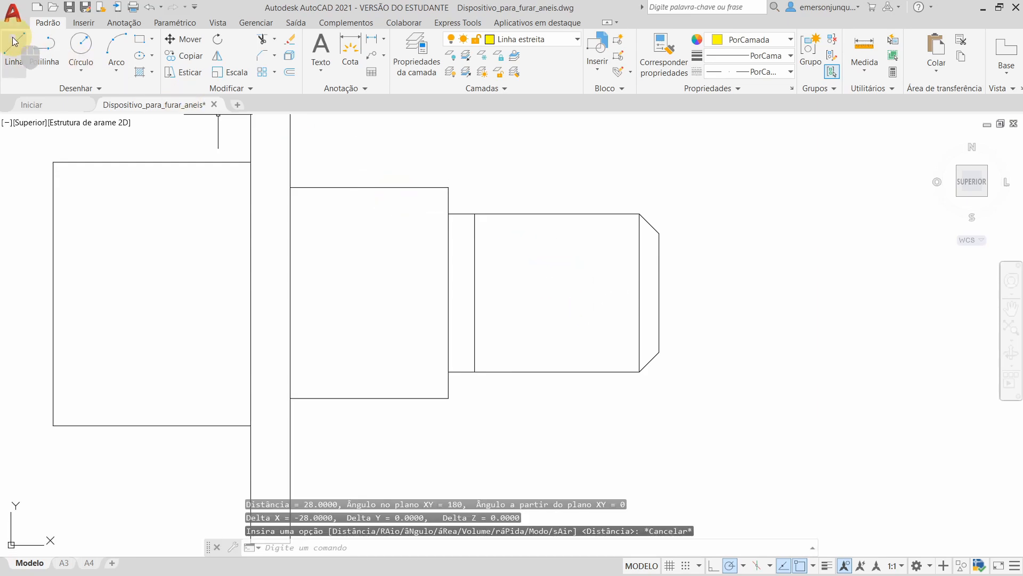
Assign the offset vertical line to the Linha estreita layer.
{"action": "left_click", "coordinate": [473, 242]}
{"action": "left_click", "coordinate": [549, 39]}
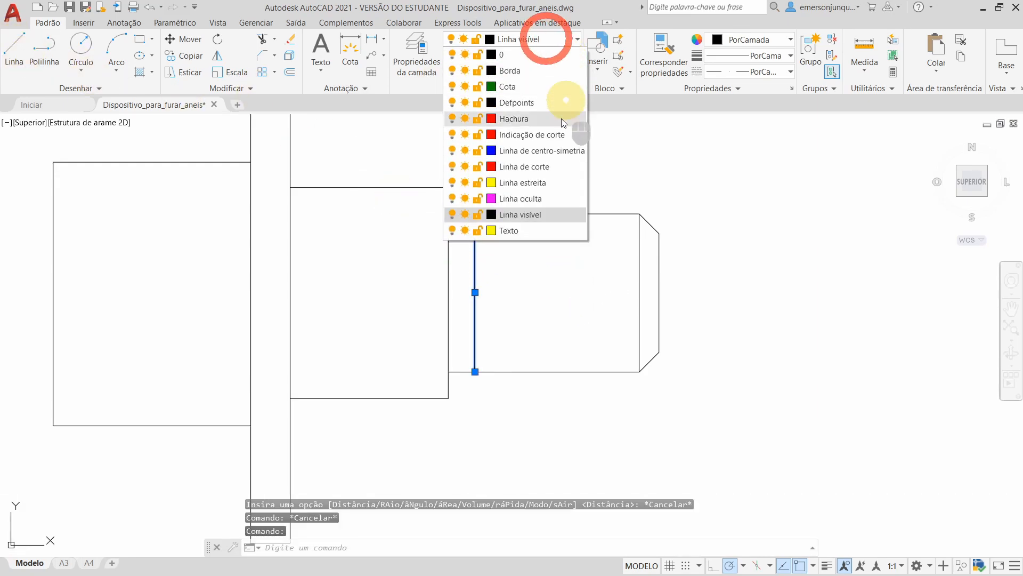
{"action": "left_click", "coordinate": [539, 187]}
Draw two horizontal thread lines from the upper and lower corners of the shaft's right end face to the offset vertical line.
{"action": "type", "text": "l"}
{"action": "key", "text": "Return"}
{"action": "left_click", "coordinate": [659, 233]}
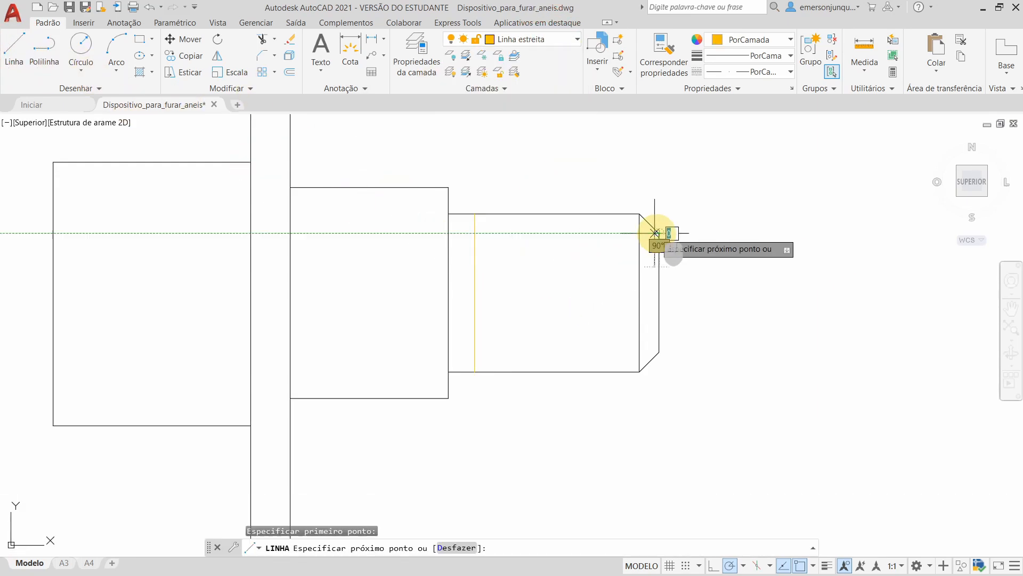
{"action": "left_click", "coordinate": [475, 233]}
{"action": "key", "text": "Return"}
{"action": "key", "text": "Return"}
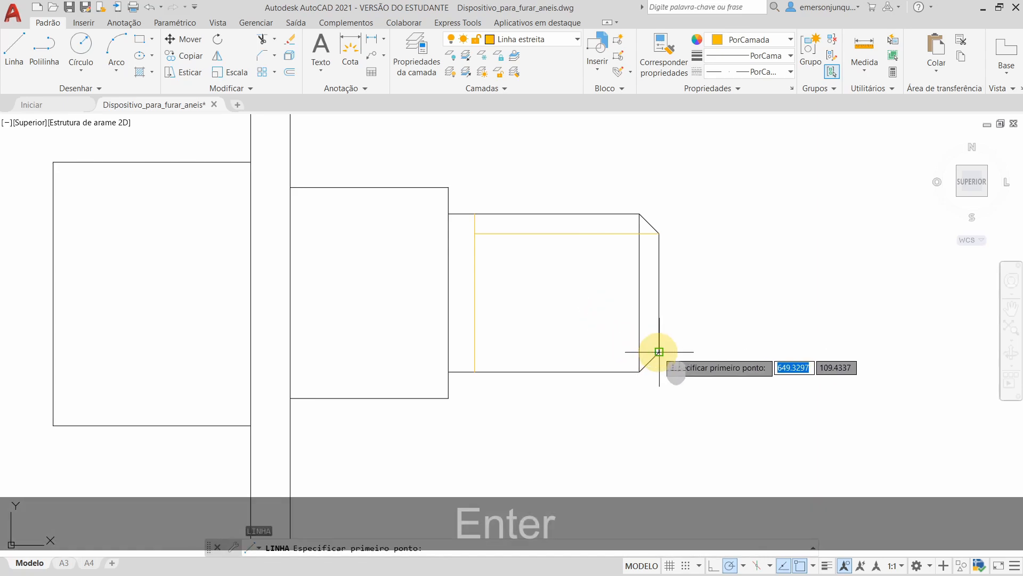
{"action": "left_click", "coordinate": [659, 352]}
{"action": "left_click", "coordinate": [475, 352]}
{"action": "key", "text": "Return"}
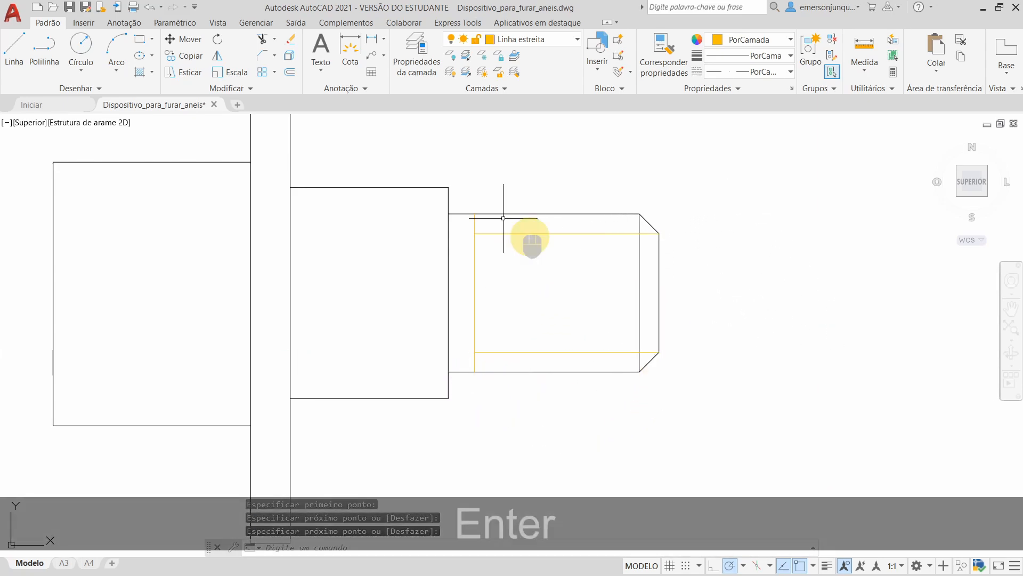
Trim both horizontal thread lines where they extend past the chamfer line to the shaft's end face.
{"action": "left_click", "coordinate": [263, 41]}
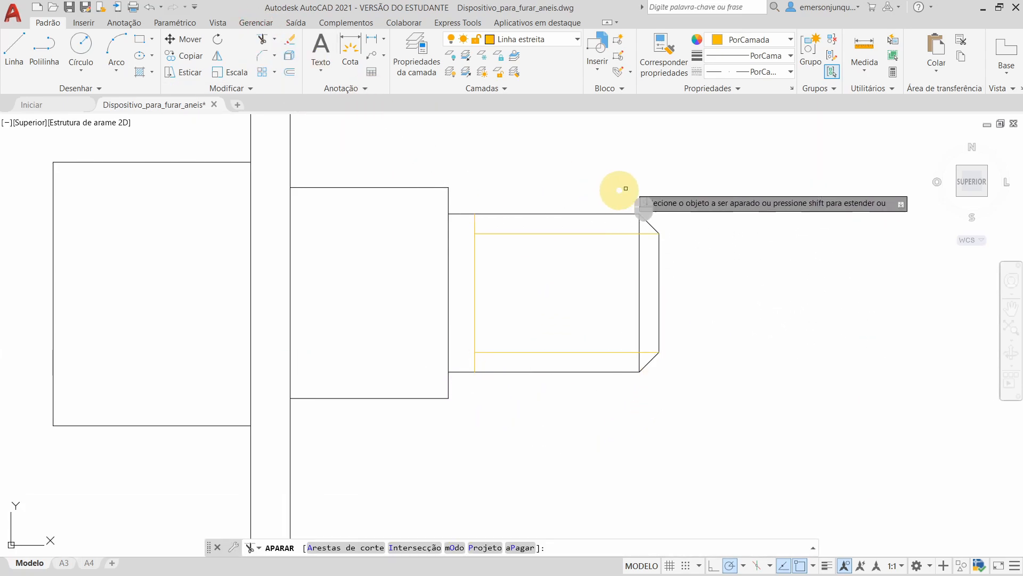
{"action": "key", "text": "Return"}
{"action": "scroll", "coordinate": [685, 246], "scroll_direction": "up", "scroll_amount": 2}
{"action": "left_click", "coordinate": [625, 225]}
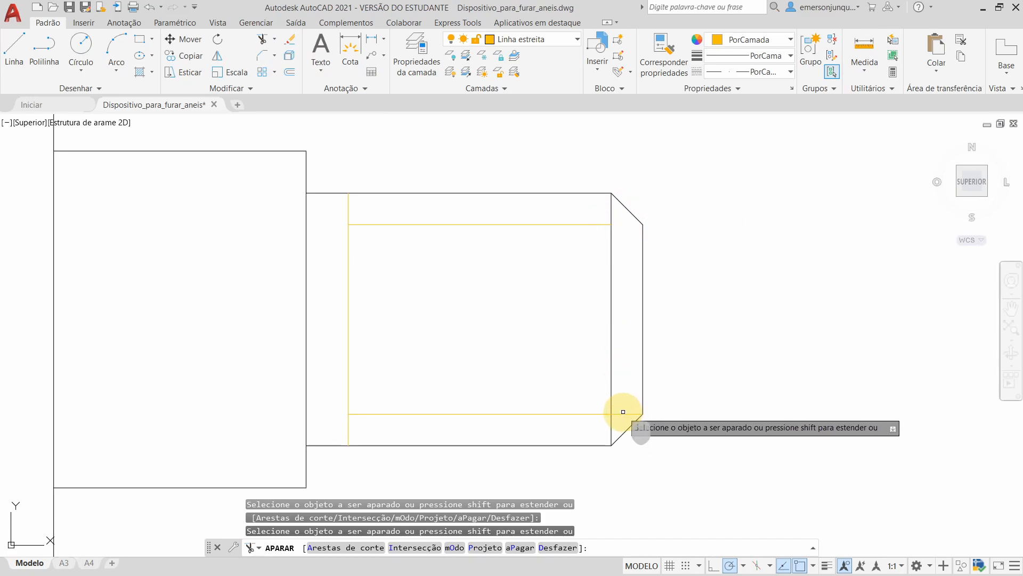
{"action": "left_click", "coordinate": [624, 413]}
{"action": "scroll", "coordinate": [625, 414], "scroll_direction": "down", "scroll_amount": 2}
{"action": "scroll", "coordinate": [625, 414], "scroll_direction": "down", "scroll_amount": 3}
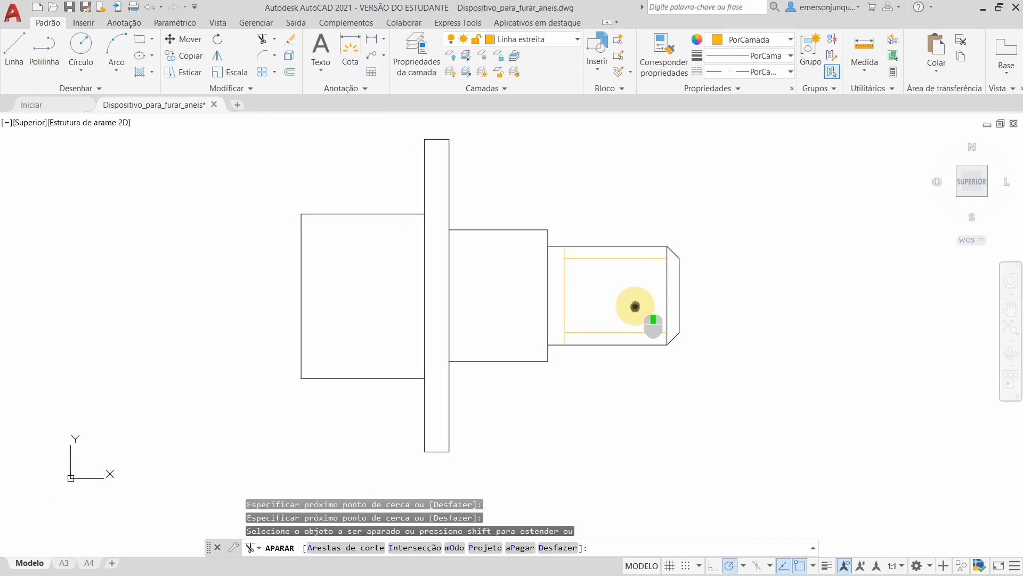
{"action": "key", "text": "Escape"}
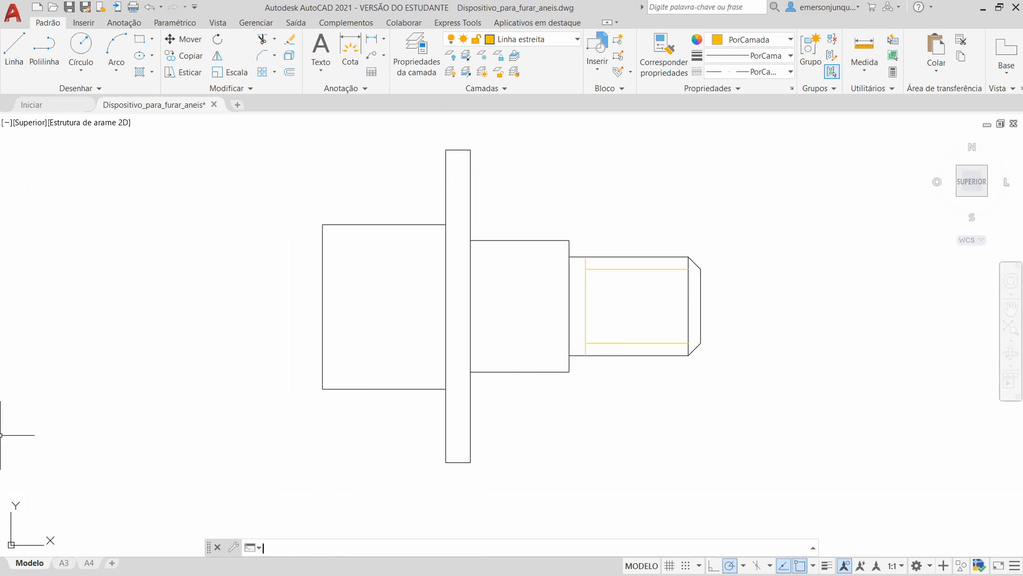
Draw a line starting 8 below the left section's upper left corner, running 25 to the right and up to the top edge.
{"action": "left_click", "coordinate": [27, 57]}
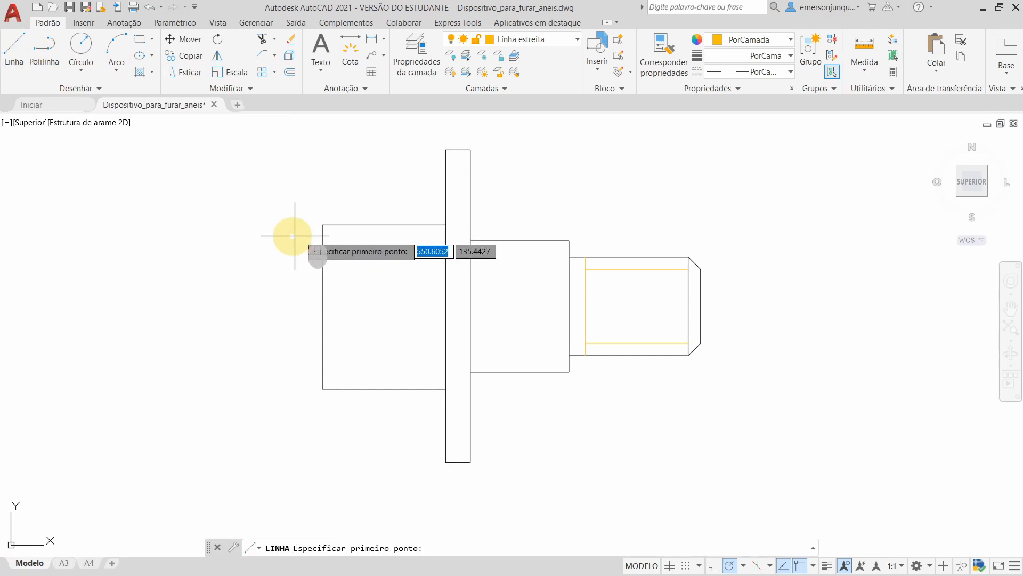
{"action": "scroll", "coordinate": [314, 234], "scroll_direction": "up", "scroll_amount": 2}
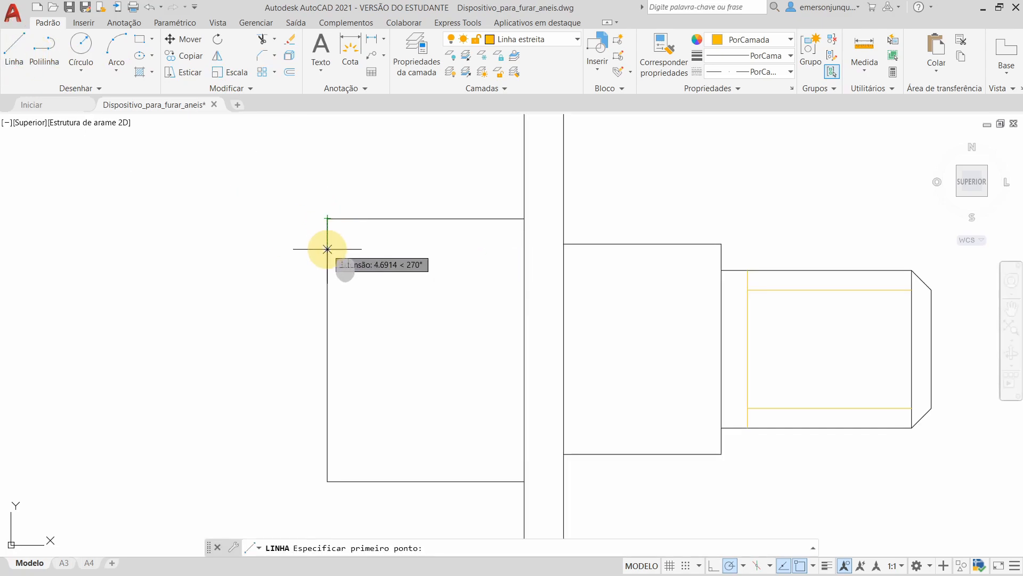
{"action": "type", "text": "8"}
{"action": "key", "text": "Return"}
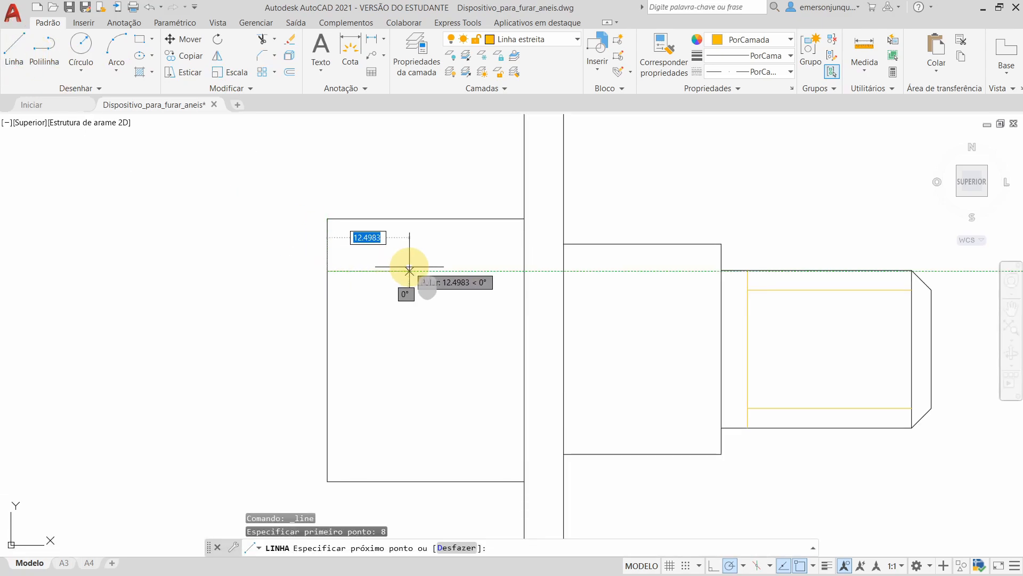
{"action": "type", "text": "25"}
{"action": "key", "text": "Return"}
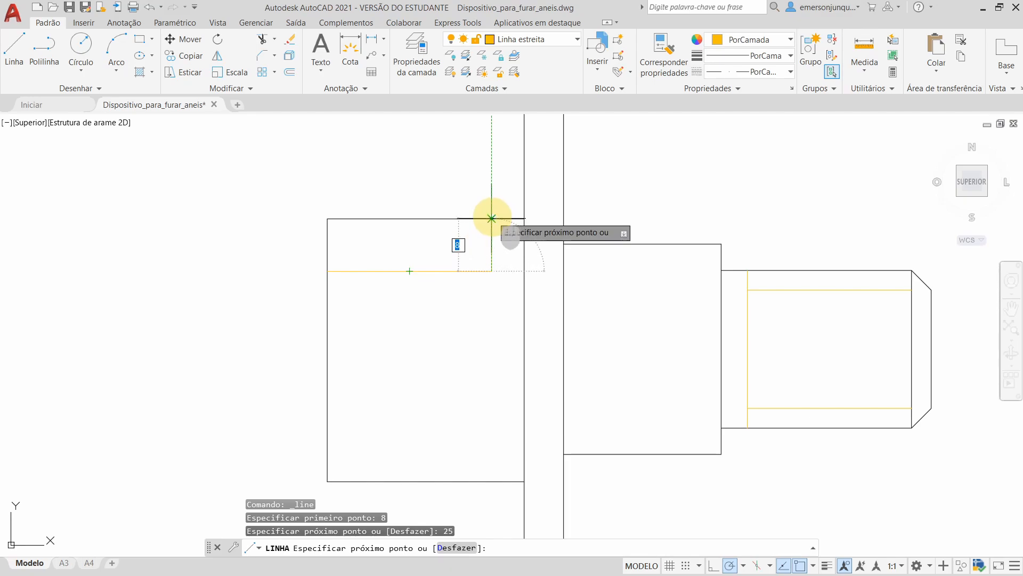
{"action": "left_click", "coordinate": [492, 218]}
{"action": "key", "text": "Escape"}
Assign the two new step lines in the left section to the Linha visível layer.
{"action": "left_click", "coordinate": [503, 292]}
{"action": "left_click", "coordinate": [461, 255]}
{"action": "left_click", "coordinate": [569, 39]}
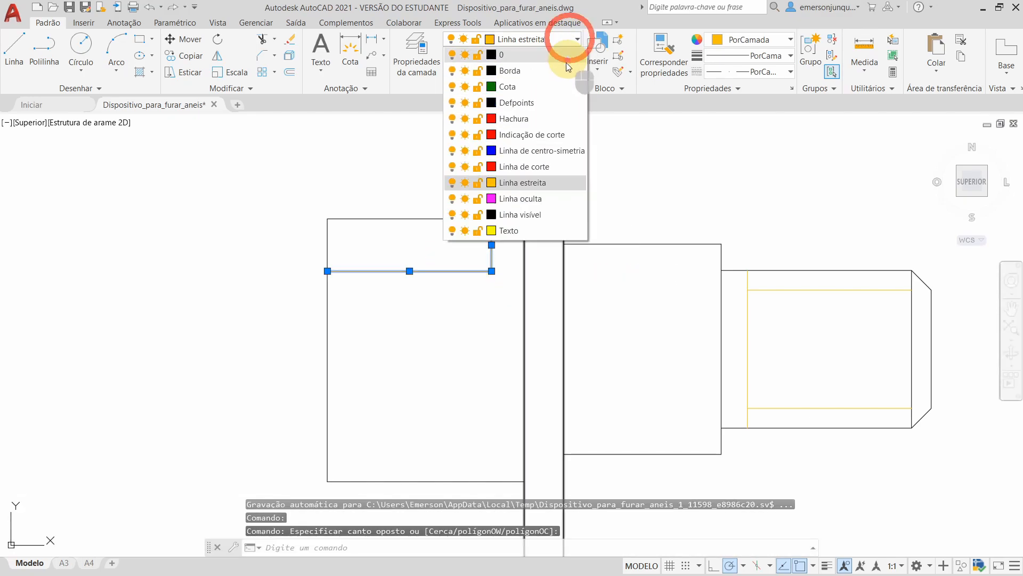
{"action": "left_click", "coordinate": [531, 214]}
{"action": "key", "text": "Escape"}
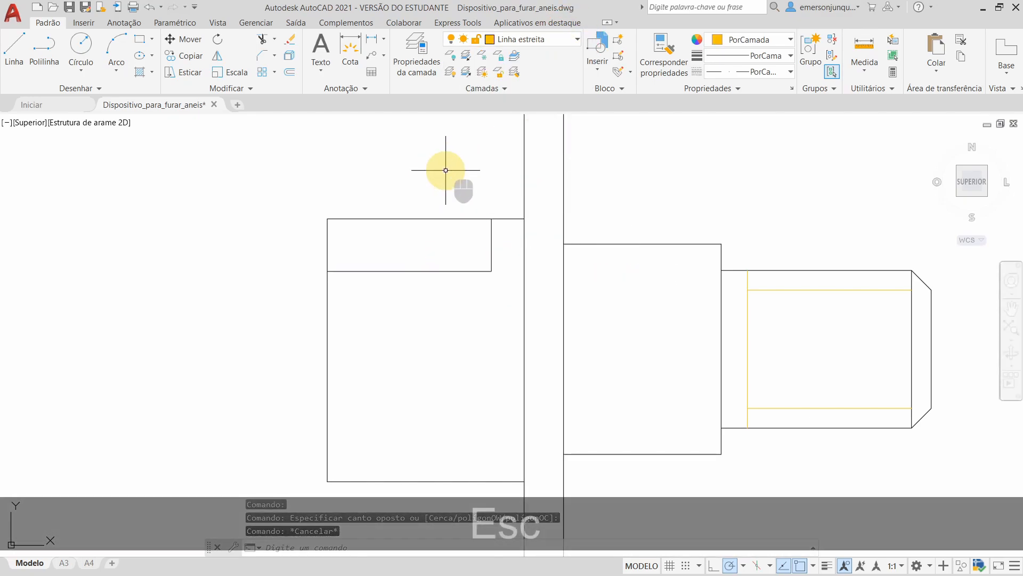
On the Linha visível layer, draw a horizontal line across the flange, 27 below the midpoint of its left edge.
{"action": "left_click", "coordinate": [574, 40]}
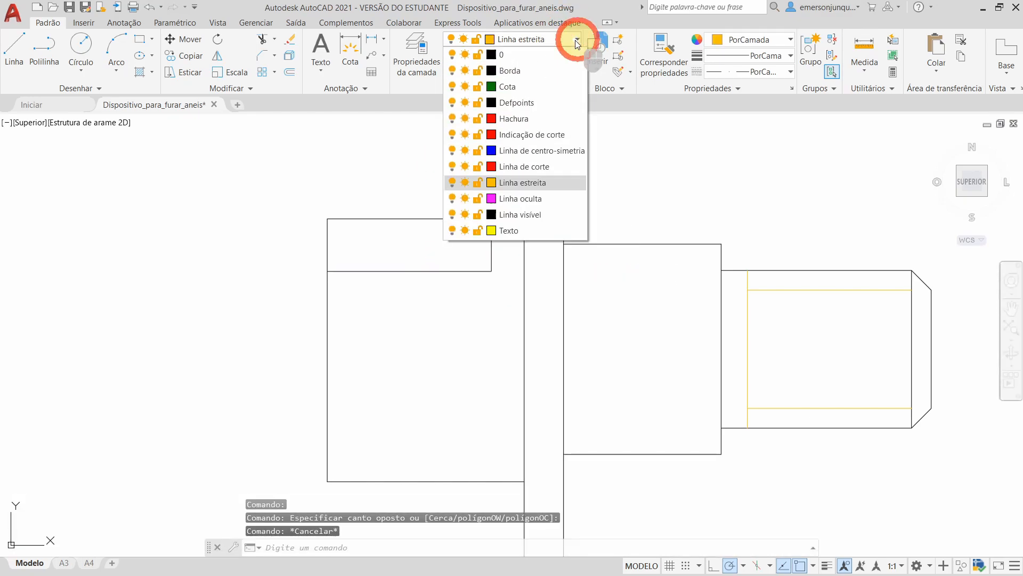
{"action": "left_click", "coordinate": [542, 217]}
{"action": "scroll", "coordinate": [669, 212], "scroll_direction": "down", "scroll_amount": 2}
{"action": "middle_click_drag", "start_coordinate": [692, 392], "coordinate": [499, 397]}
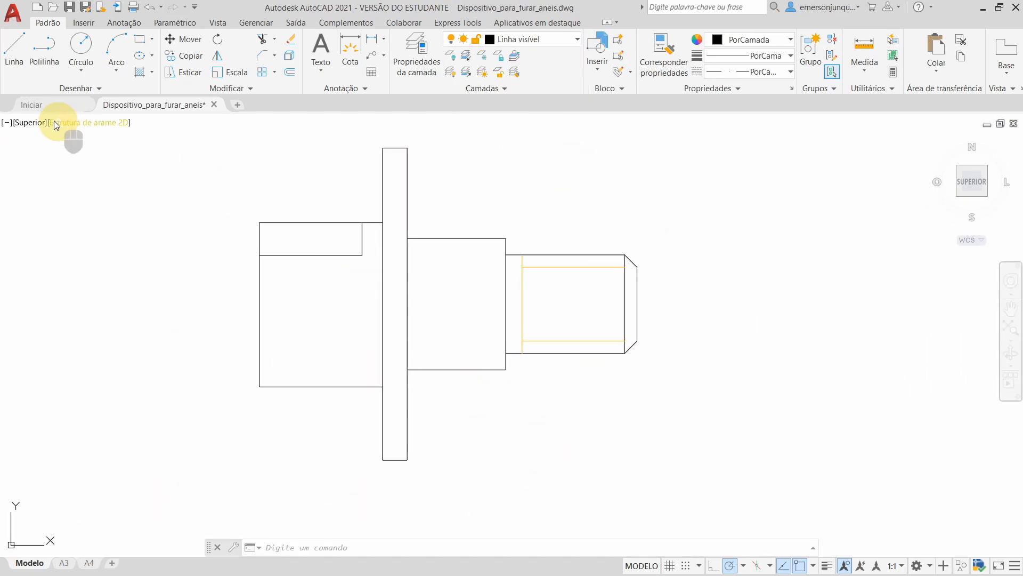
{"action": "scroll", "coordinate": [298, 312], "scroll_direction": "up", "scroll_amount": 2}
{"action": "middle_click_drag", "start_coordinate": [452, 290], "coordinate": [452, 244]}
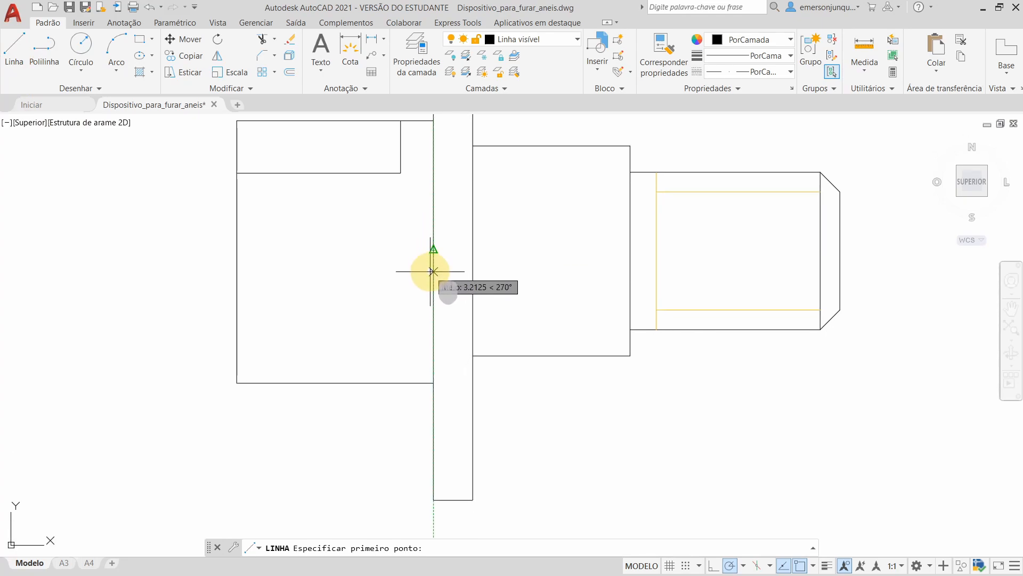
{"action": "key", "text": "Return"}
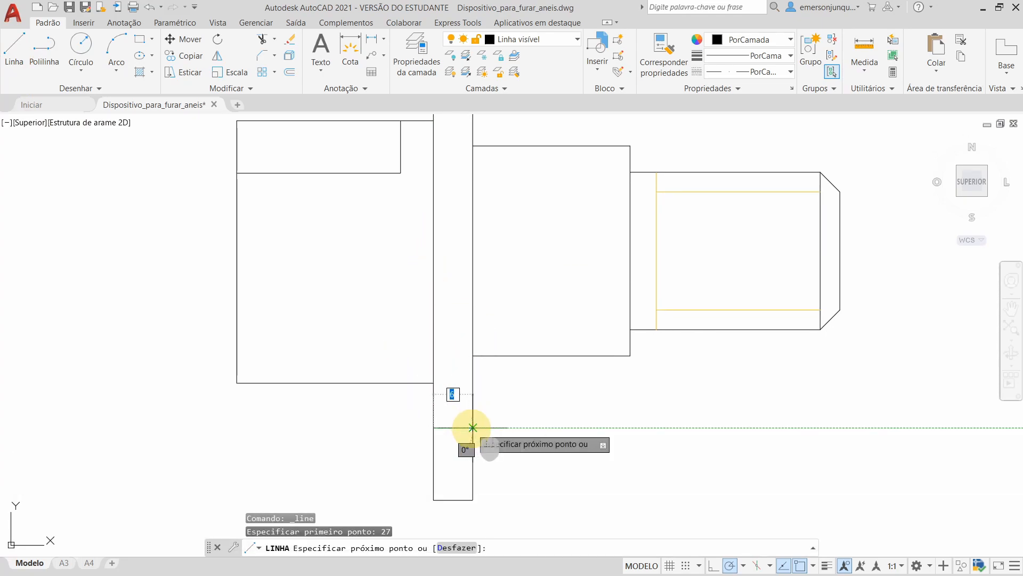
{"action": "left_click", "coordinate": [473, 427]}
{"action": "key", "text": "Escape"}
{"action": "middle_click_drag", "start_coordinate": [552, 466], "coordinate": [548, 458]}
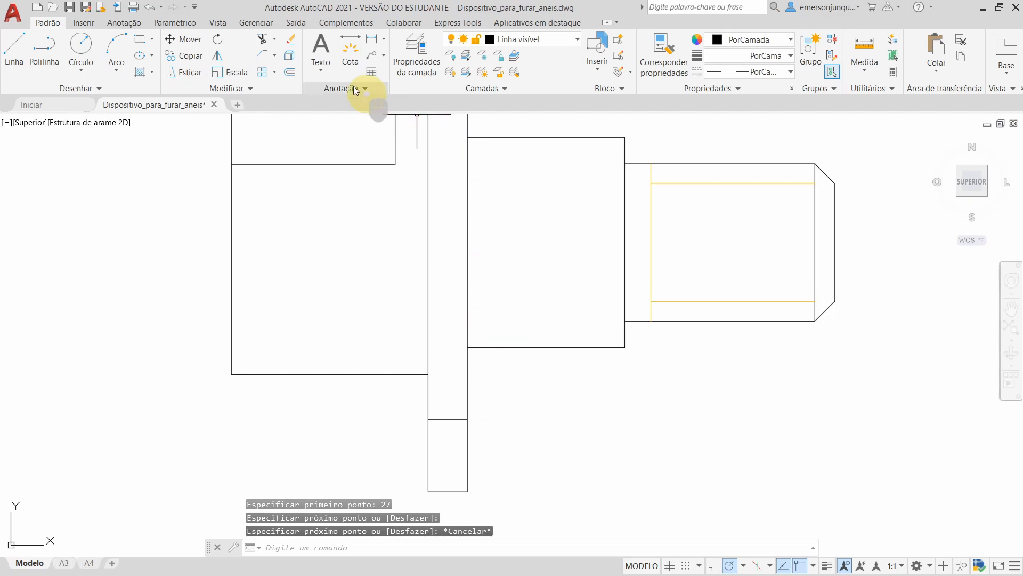
Offset the horizontal line across the flange by 3 both upward and downward to form the hole edges.
{"action": "left_click", "coordinate": [290, 73]}
{"action": "type", "text": "3"}
{"action": "key", "text": "Return"}
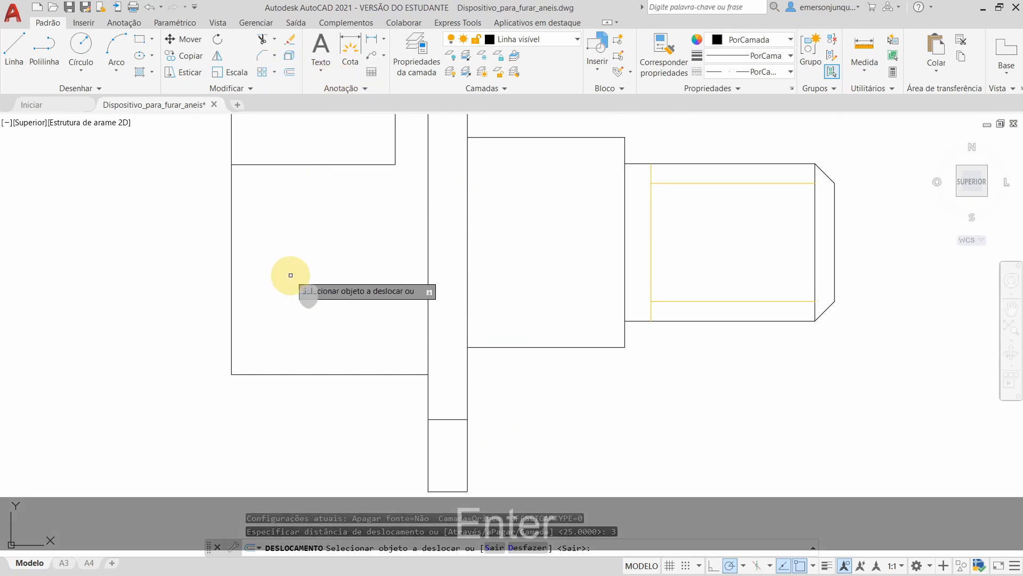
{"action": "left_click", "coordinate": [451, 418]}
{"action": "left_click", "coordinate": [447, 408]}
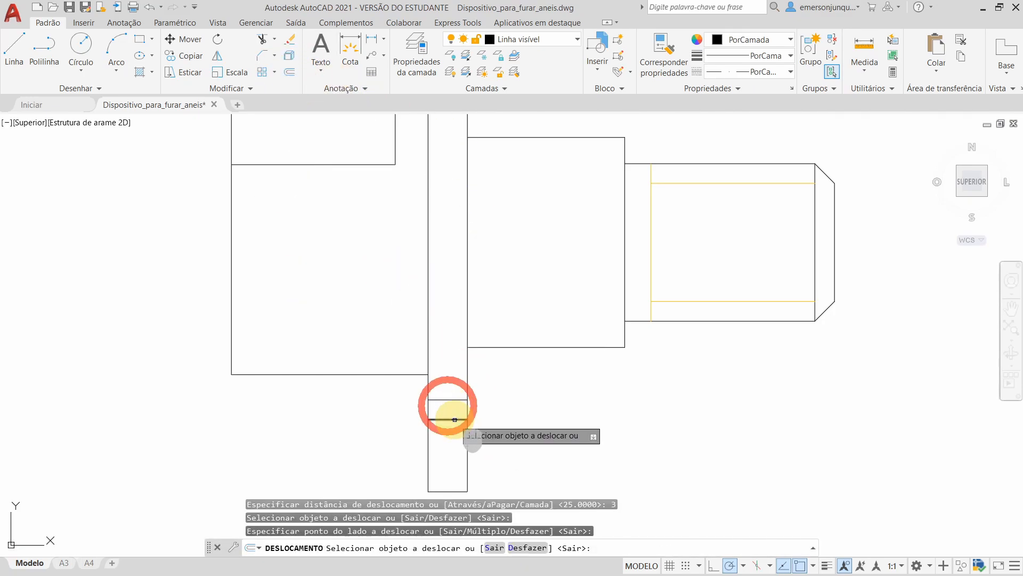
{"action": "left_click", "coordinate": [453, 420]}
{"action": "left_click", "coordinate": [451, 431]}
{"action": "key", "text": "Escape"}
Stretch the hole's middle line slightly past both flange faces and assign it to the Linha de centro-simetria layer.
{"action": "left_click", "coordinate": [460, 419]}
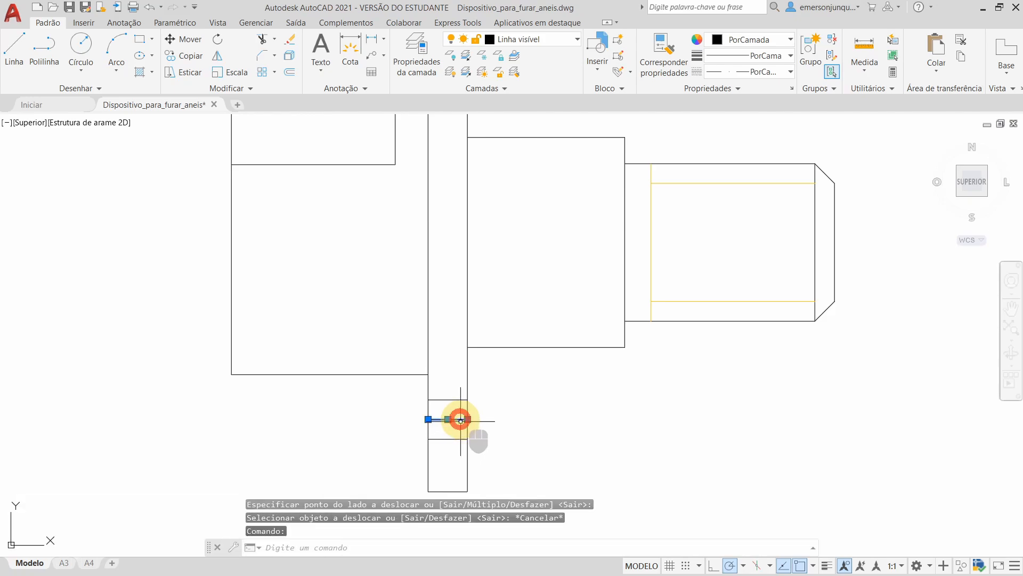
{"action": "left_click", "coordinate": [467, 419]}
{"action": "left_click", "coordinate": [487, 419]}
{"action": "left_click", "coordinate": [428, 419]}
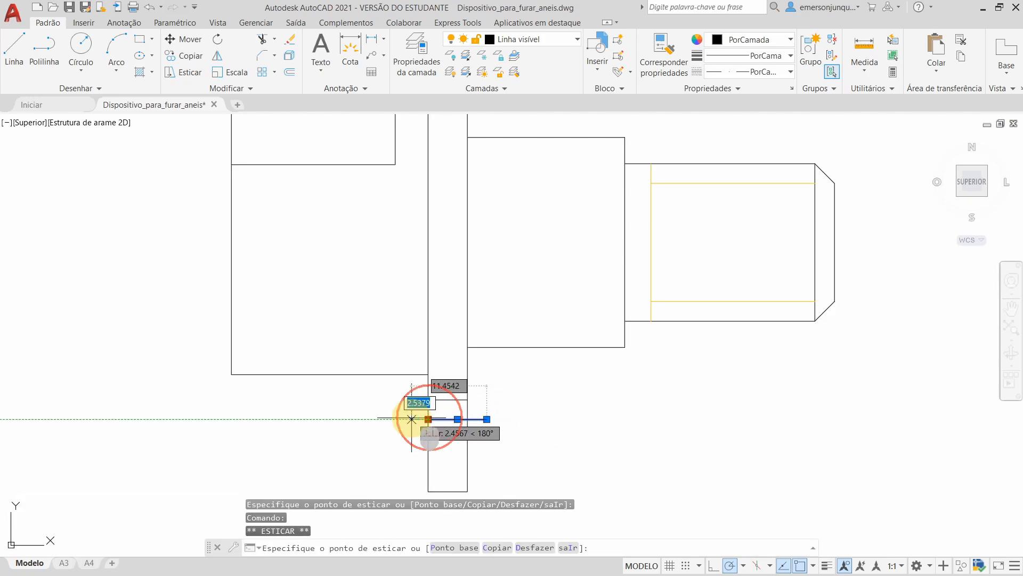
{"action": "left_click", "coordinate": [408, 419]}
{"action": "middle_click_drag", "start_coordinate": [561, 427], "coordinate": [541, 434]}
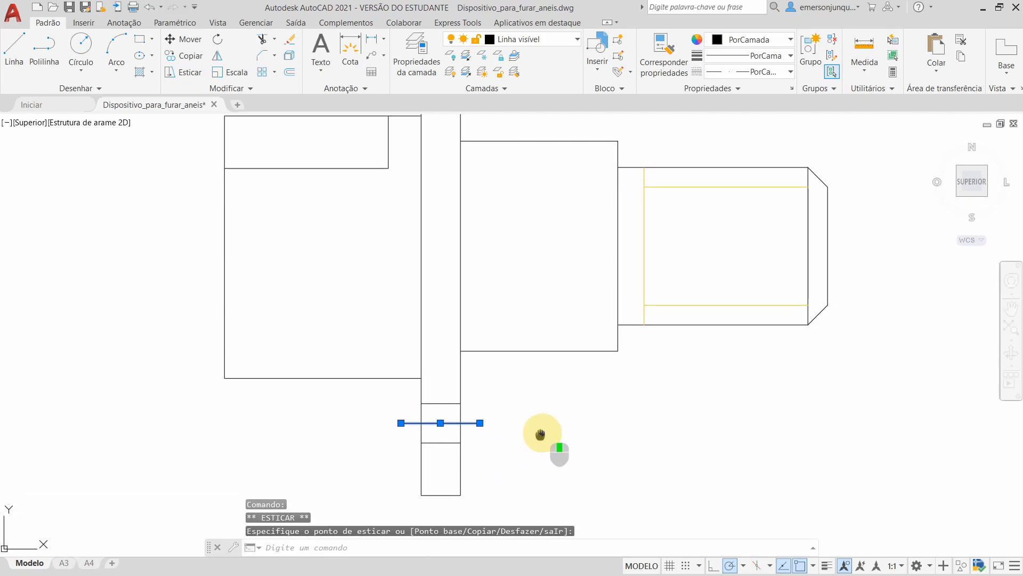
{"action": "left_click", "coordinate": [576, 40]}
{"action": "left_click", "coordinate": [564, 151]}
{"action": "key", "text": "Escape"}
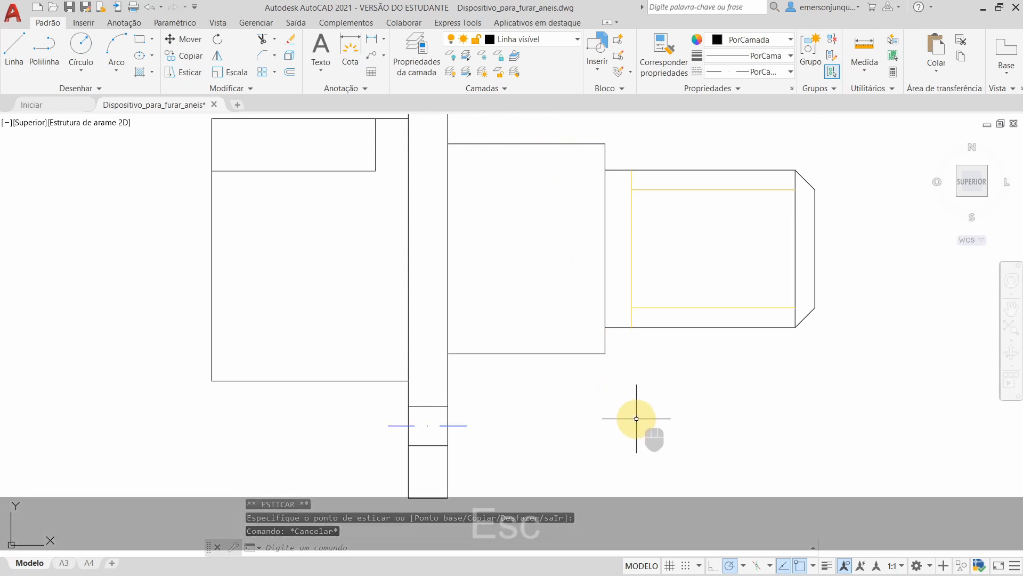
On the Linha de centro-simetria layer, draw the shaft's horizontal axis through the end-face midpoint, extending slightly past both ends.
{"action": "scroll", "coordinate": [608, 411], "scroll_direction": "down", "scroll_amount": 2}
{"action": "left_click", "coordinate": [576, 40]}
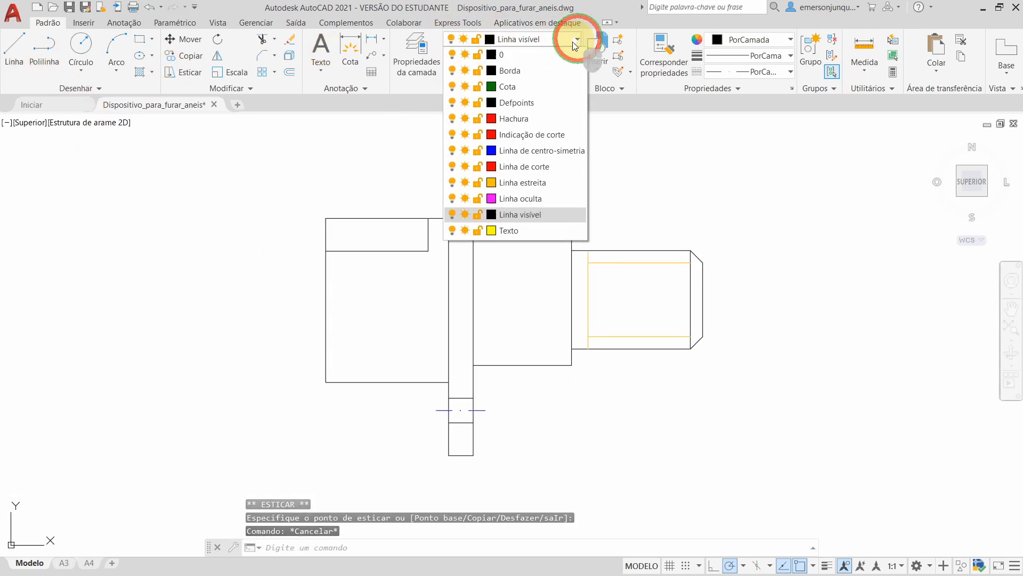
{"action": "left_click", "coordinate": [548, 151]}
{"action": "left_click", "coordinate": [14, 48]}
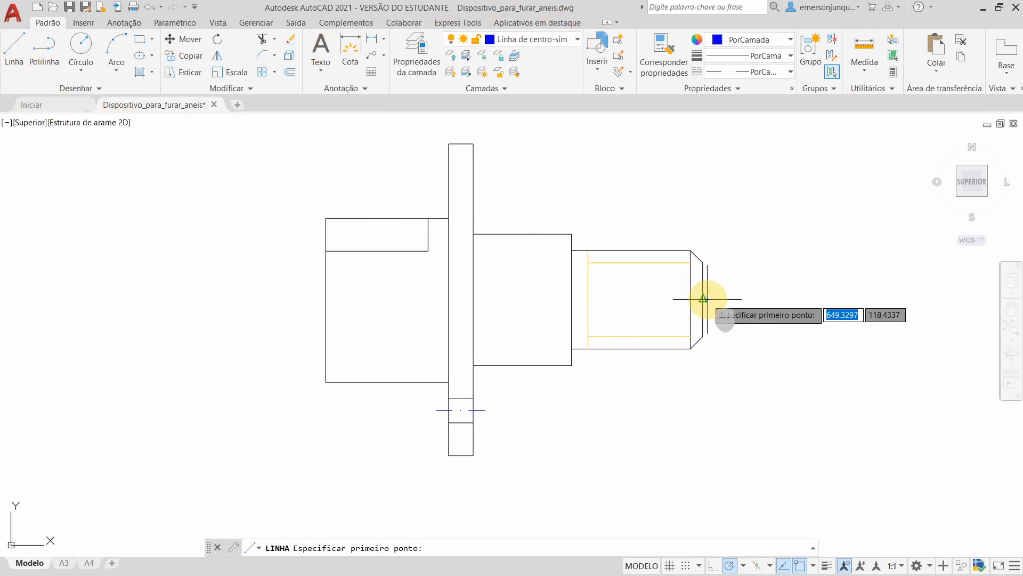
{"action": "left_click", "coordinate": [726, 301]}
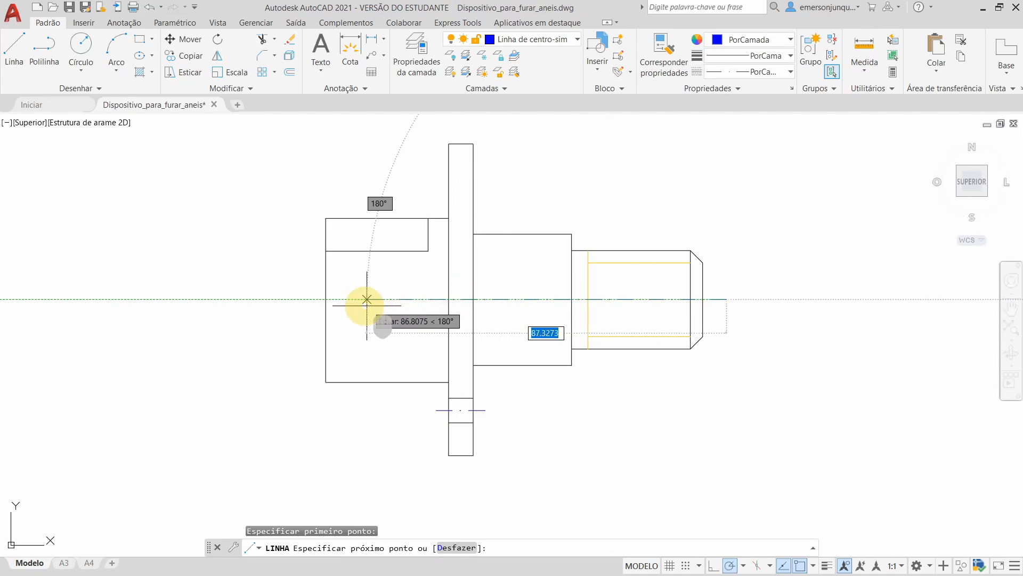
{"action": "left_click", "coordinate": [307, 300]}
{"action": "key", "text": "Escape"}
{"action": "middle_click_drag", "start_coordinate": [564, 424], "coordinate": [517, 438]}
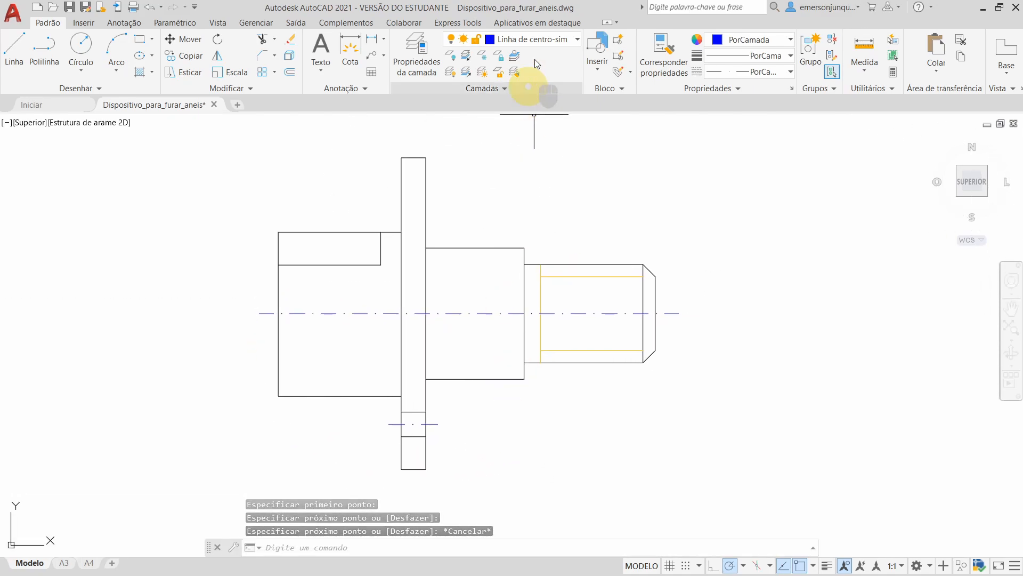
On the Linha estreita layer, draw a wavy spline below and around the recess, from past the left face to above the top edge.
{"action": "left_click", "coordinate": [576, 40]}
{"action": "left_click", "coordinate": [543, 184]}
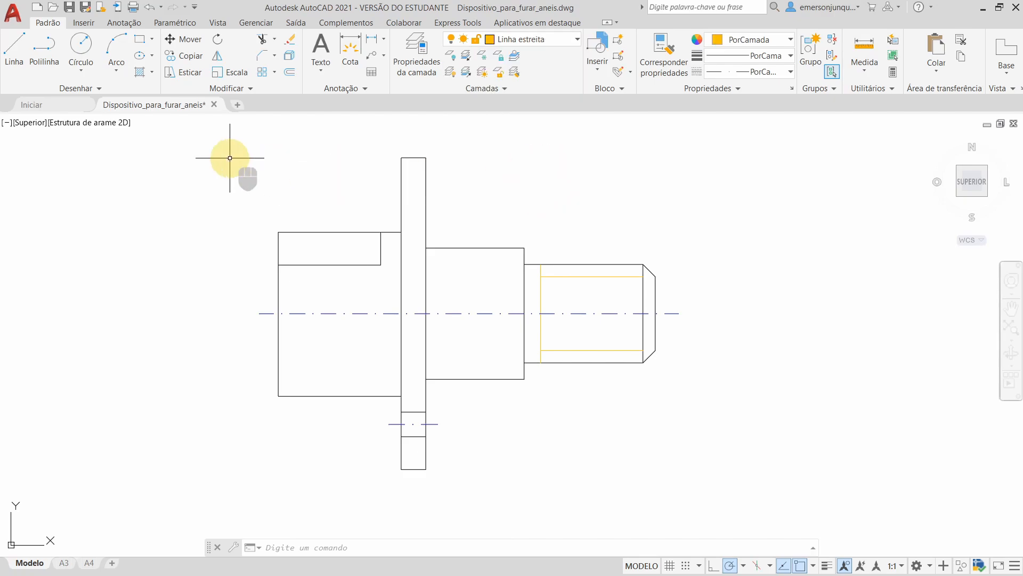
{"action": "left_click", "coordinate": [73, 87]}
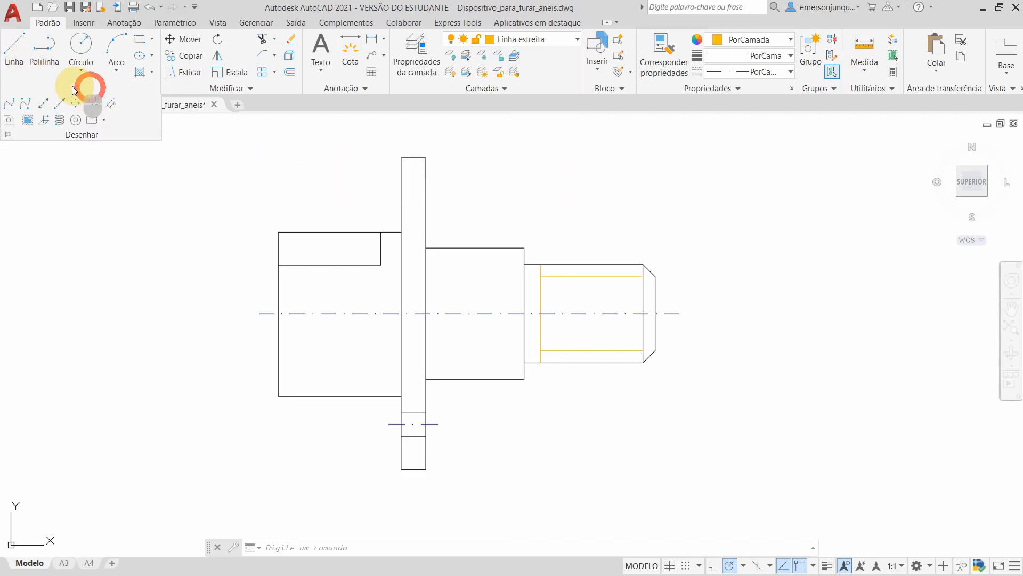
{"action": "left_click", "coordinate": [20, 106]}
{"action": "scroll", "coordinate": [320, 297], "scroll_direction": "up", "scroll_amount": 4}
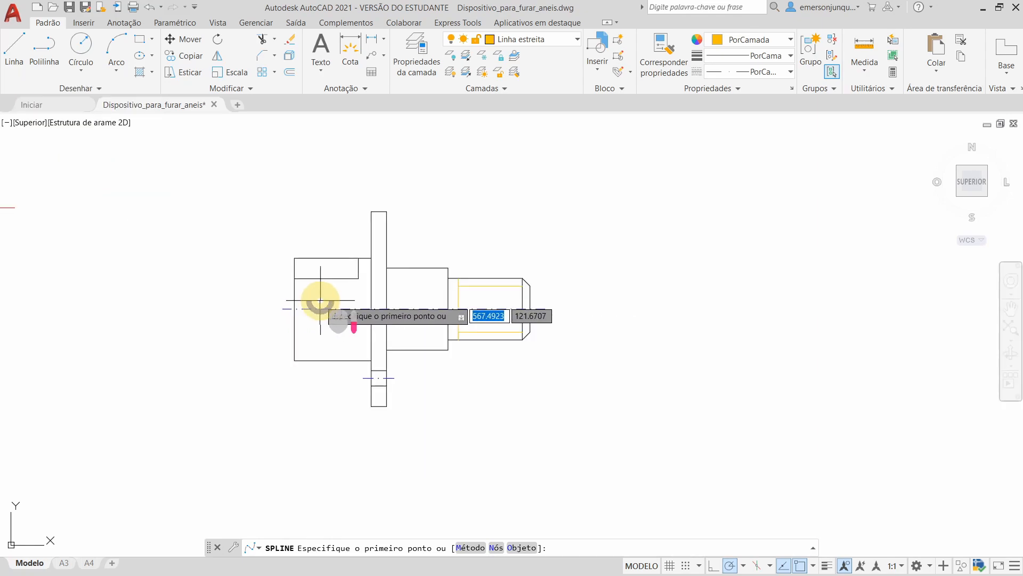
{"action": "left_click", "coordinate": [221, 265]}
{"action": "left_click", "coordinate": [331, 274]}
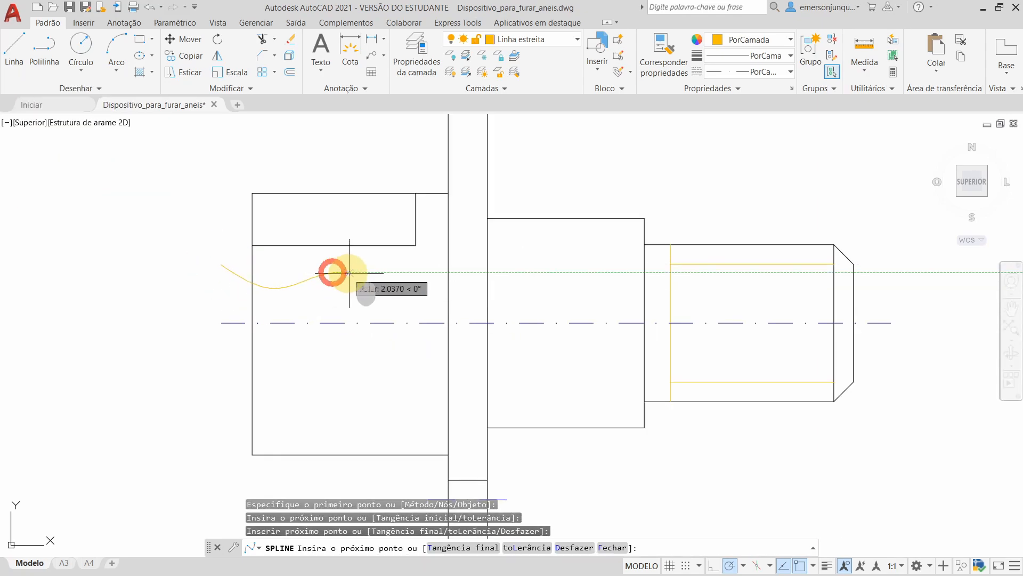
{"action": "left_click", "coordinate": [394, 284]}
{"action": "scroll", "coordinate": [420, 273], "scroll_direction": "up", "scroll_amount": 2}
{"action": "left_click", "coordinate": [430, 262]}
{"action": "left_click", "coordinate": [451, 219]}
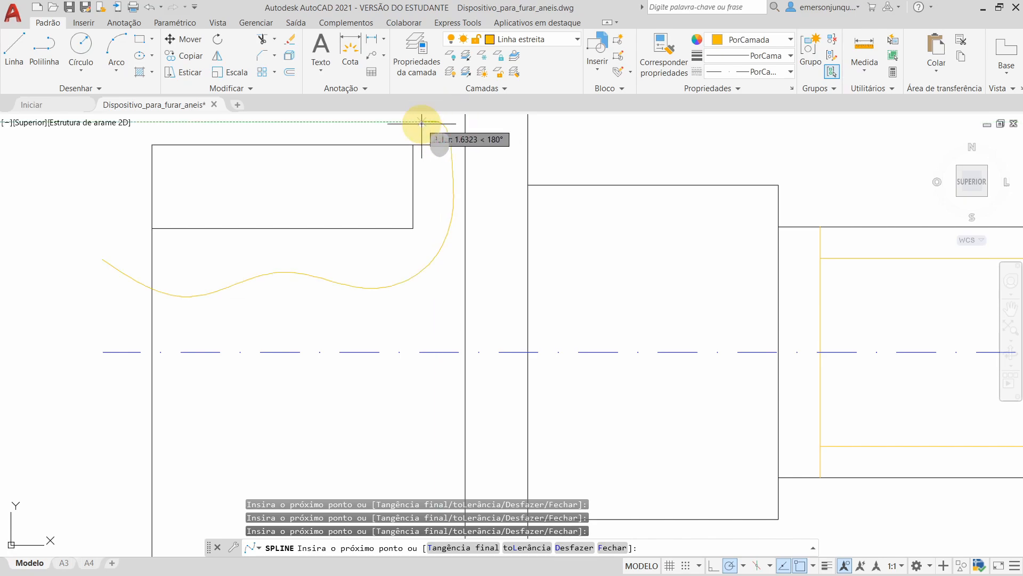
{"action": "key", "text": "Return"}
{"action": "scroll", "coordinate": [426, 128], "scroll_direction": "down", "scroll_amount": 2}
{"action": "middle_click_drag", "start_coordinate": [425, 184], "coordinate": [346, 228]}
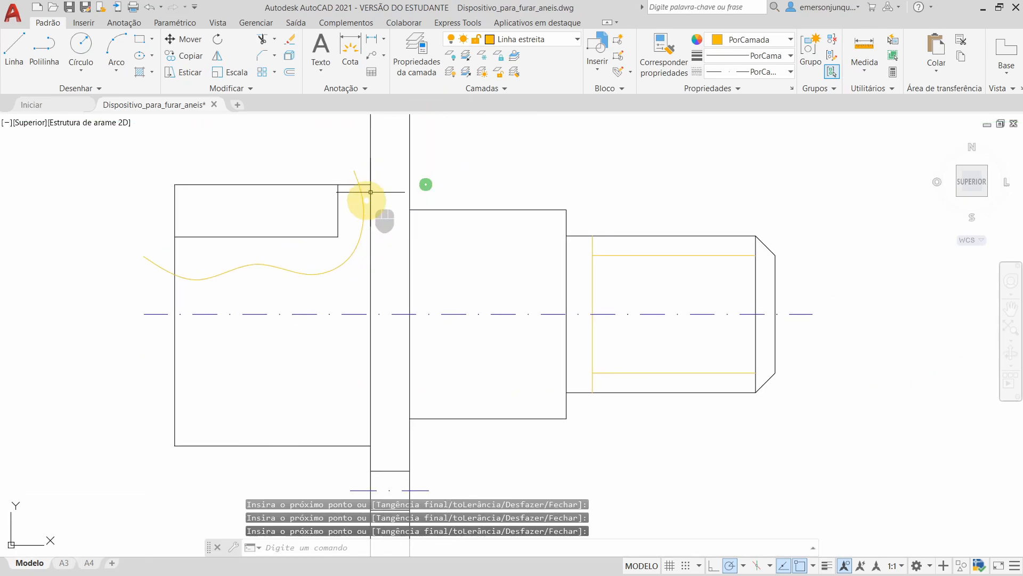
Trim both ends of the recess break line where they extend past the left section's outline.
{"action": "left_click", "coordinate": [263, 40]}
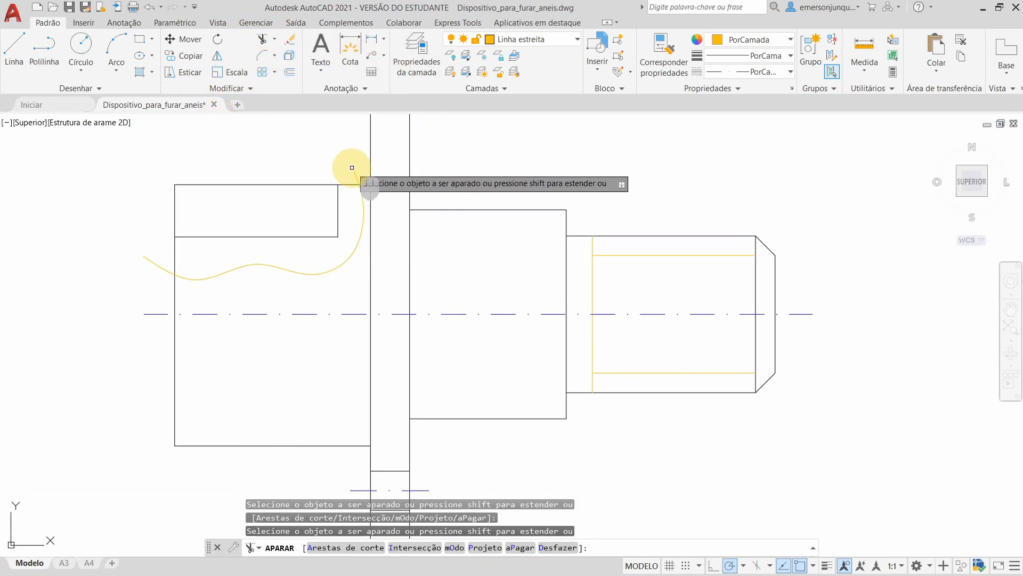
{"action": "left_click", "coordinate": [356, 172]}
{"action": "left_click", "coordinate": [155, 264]}
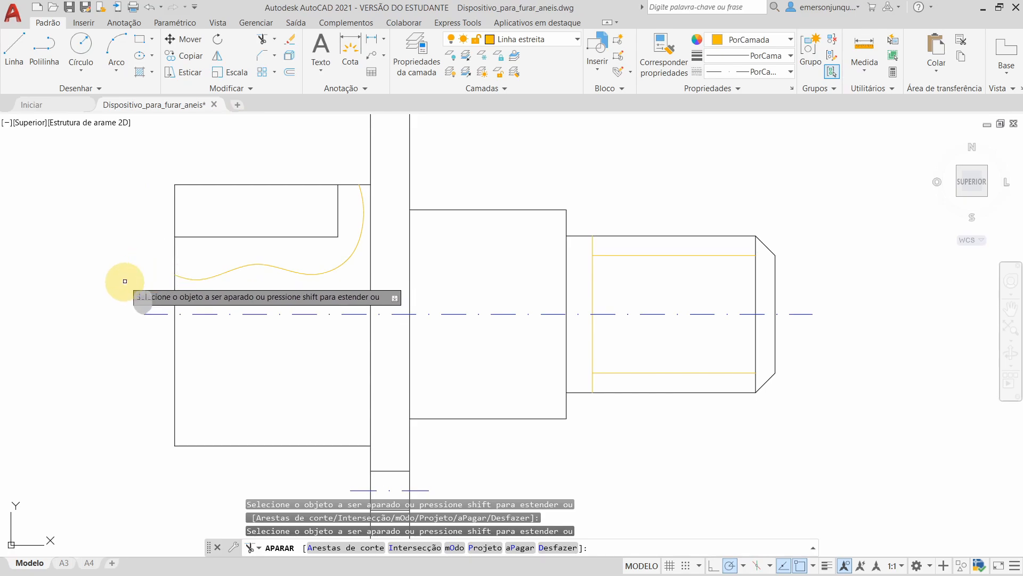
Draw a wavy spline break line across the flange just above the hole, extending past both flange faces.
{"action": "left_click", "coordinate": [64, 88]}
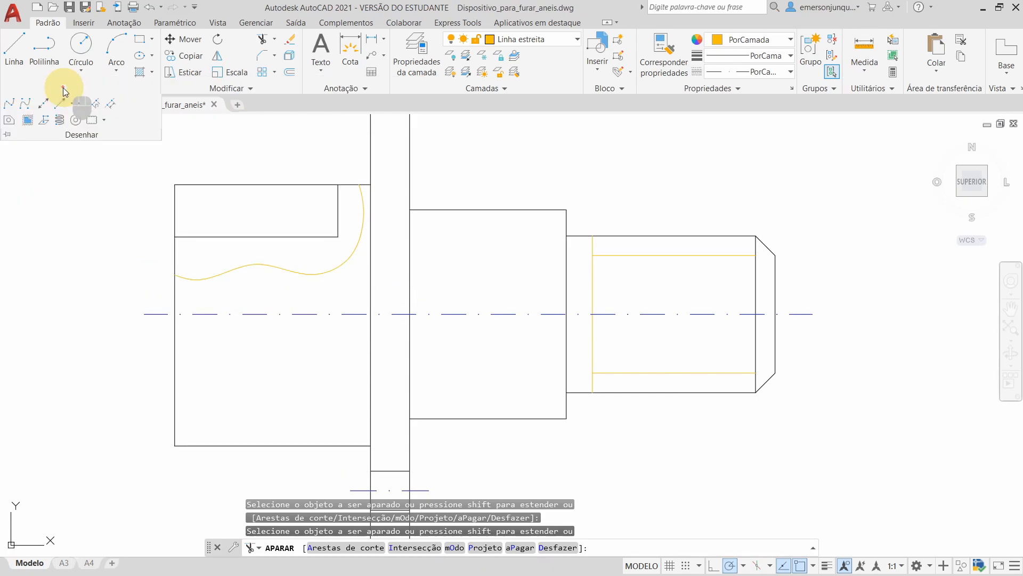
{"action": "left_click", "coordinate": [9, 103]}
{"action": "scroll", "coordinate": [509, 444], "scroll_direction": "up", "scroll_amount": 4}
{"action": "left_click", "coordinate": [291, 323]}
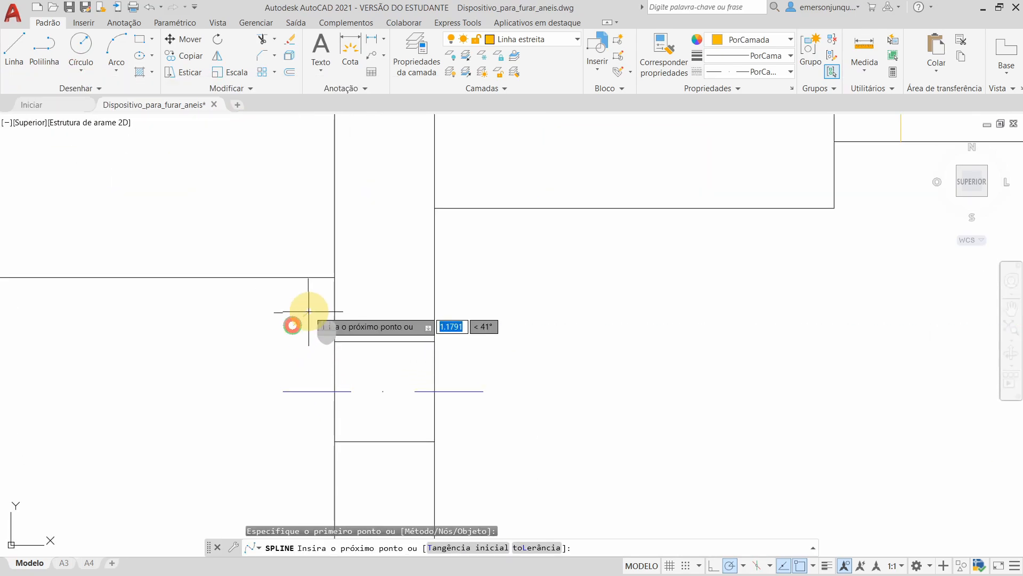
{"action": "left_click", "coordinate": [319, 300]}
{"action": "left_click", "coordinate": [372, 314]}
{"action": "left_click", "coordinate": [415, 289]}
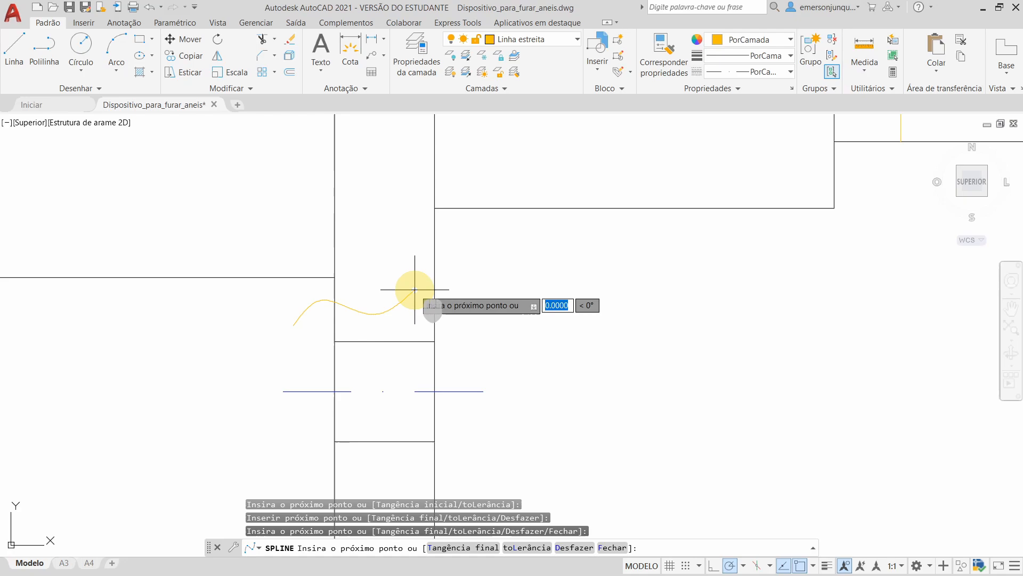
{"action": "left_click", "coordinate": [471, 314]}
{"action": "key", "text": "Return"}
{"action": "scroll", "coordinate": [563, 286], "scroll_direction": "down", "scroll_amount": 2}
{"action": "middle_click_drag", "start_coordinate": [563, 287], "coordinate": [505, 315]}
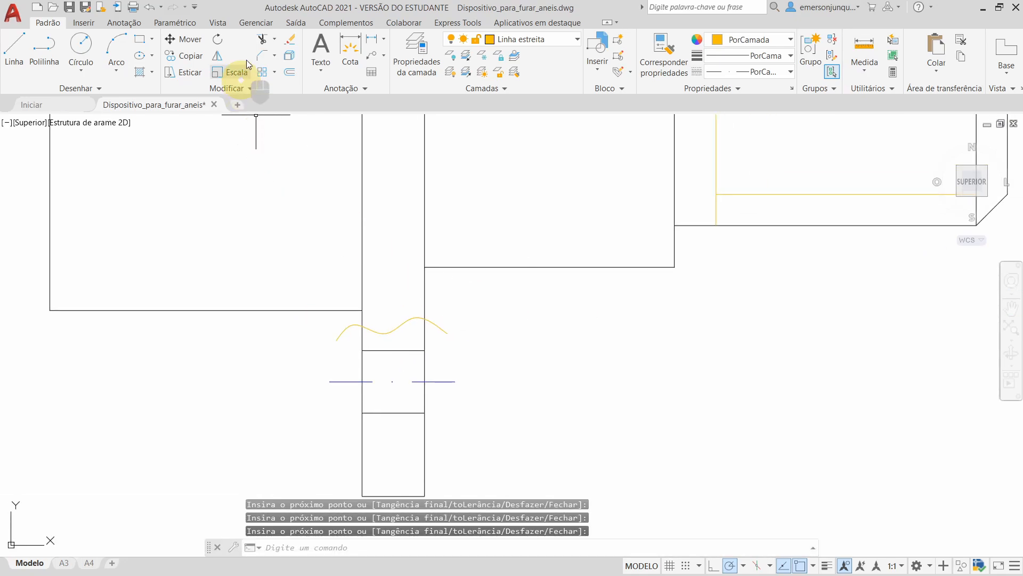
Trim both ends of the flange's wavy break line back to the flange faces.
{"action": "left_click", "coordinate": [262, 38]}
{"action": "key", "text": "Return"}
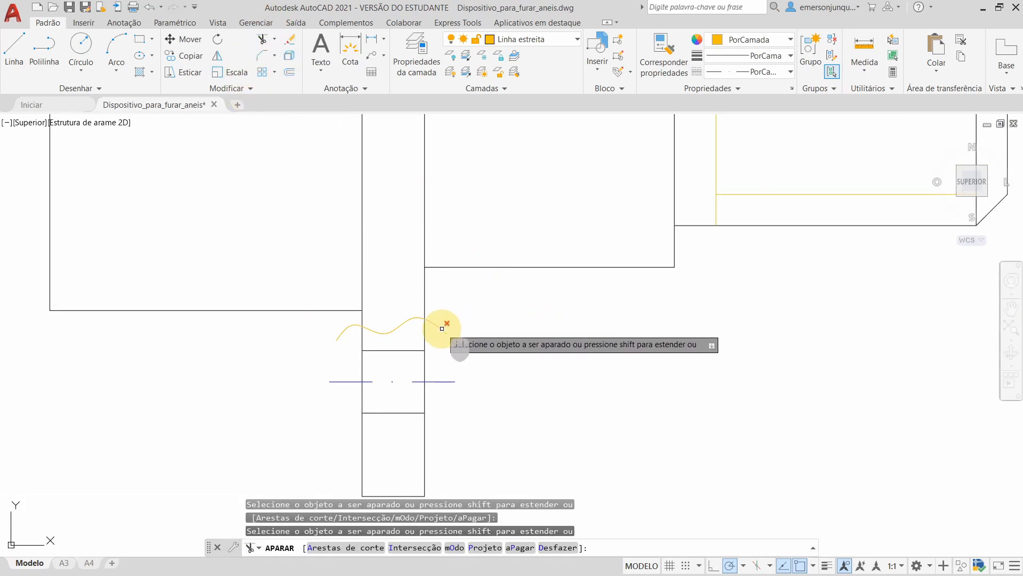
{"action": "left_click", "coordinate": [442, 329]}
{"action": "left_click", "coordinate": [343, 336]}
{"action": "scroll", "coordinate": [325, 357], "scroll_direction": "down", "scroll_amount": 2}
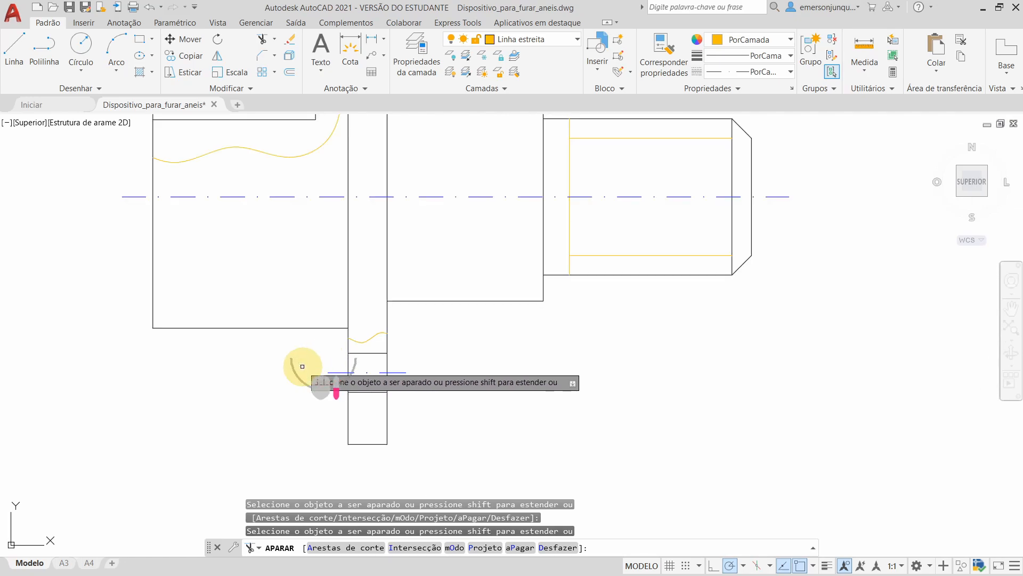
{"action": "middle_click_drag", "start_coordinate": [302, 366], "coordinate": [366, 411]}
{"action": "scroll", "coordinate": [354, 393], "scroll_direction": "down", "scroll_amount": 2}
{"action": "key", "text": "Escape"}
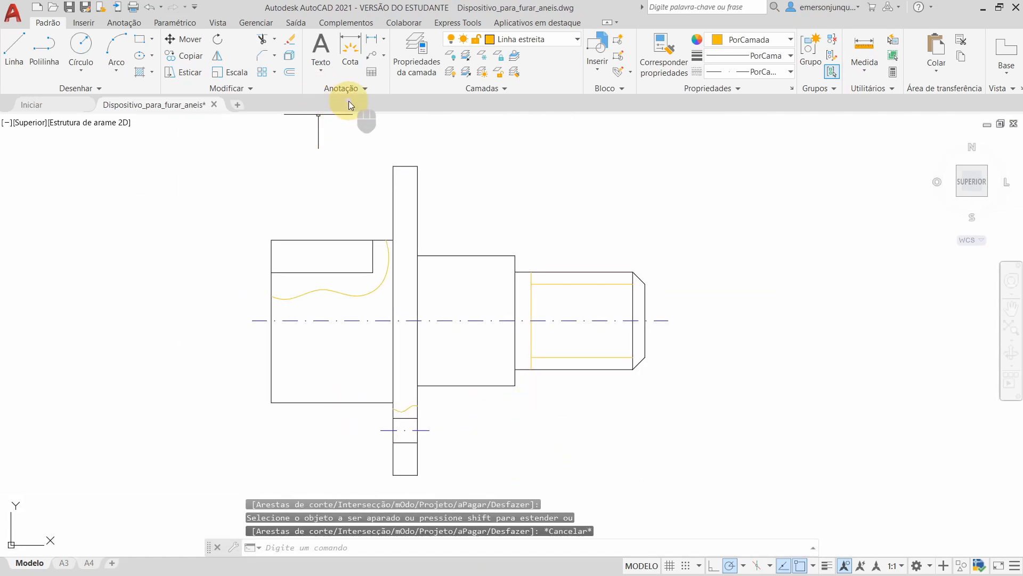
On the Hachura layer, hatch the region around the recess and the flange areas above and below the hole with ANSI31.
{"action": "left_click", "coordinate": [578, 39]}
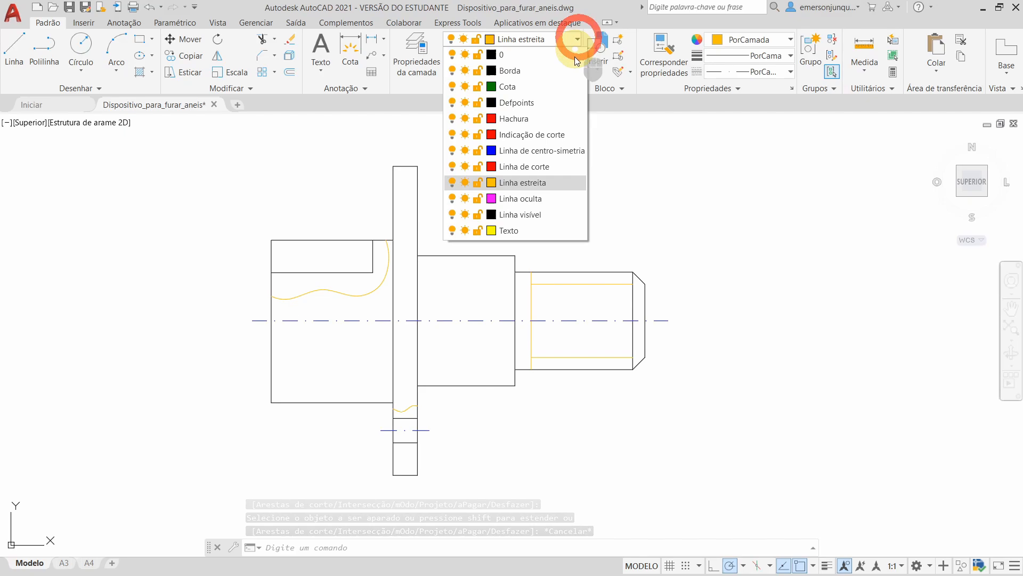
{"action": "left_click", "coordinate": [515, 123]}
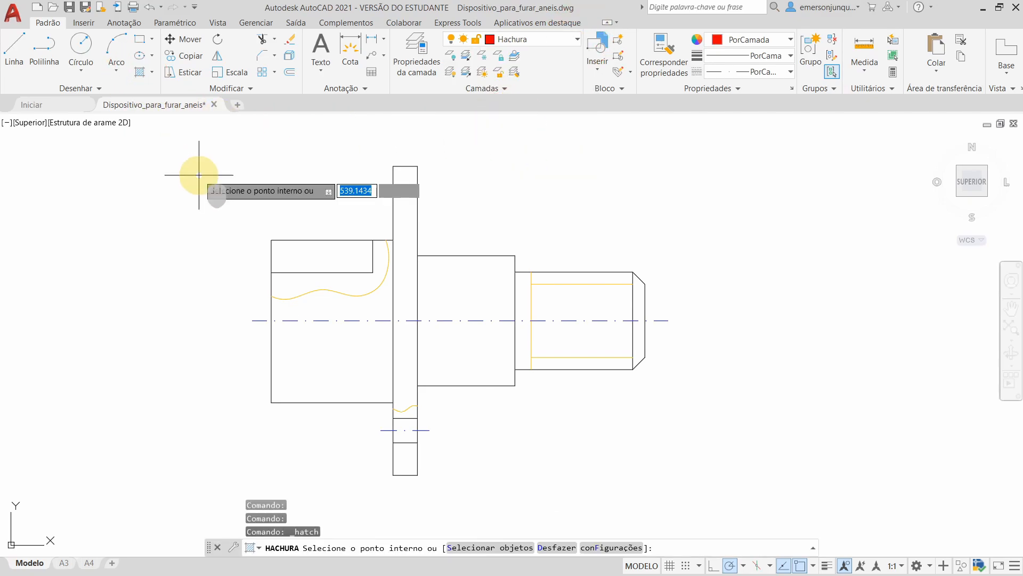
{"action": "left_click", "coordinate": [265, 59]}
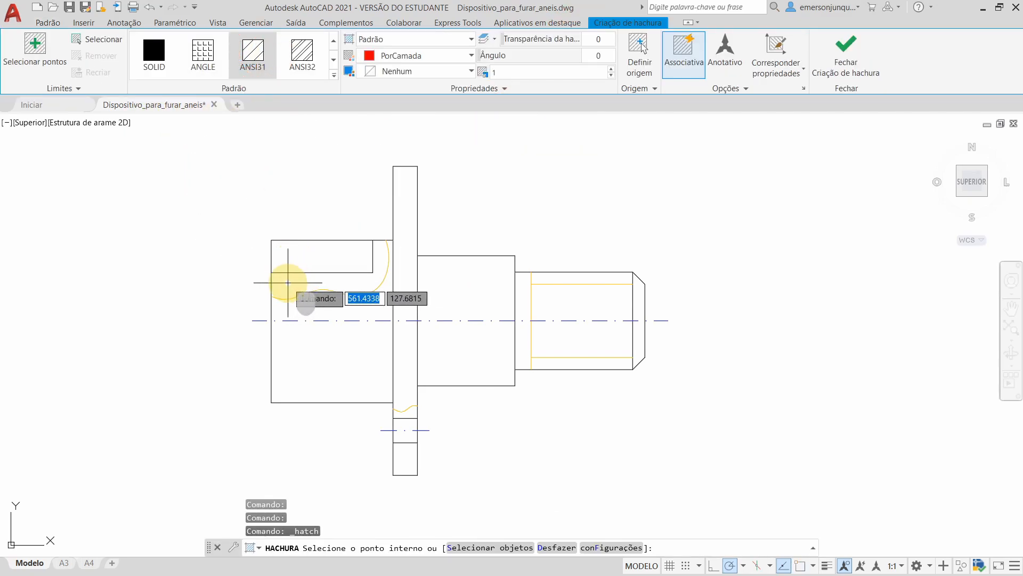
{"action": "left_click", "coordinate": [288, 283]}
{"action": "scroll", "coordinate": [407, 442], "scroll_direction": "up", "scroll_amount": 4}
{"action": "left_click", "coordinate": [419, 403]}
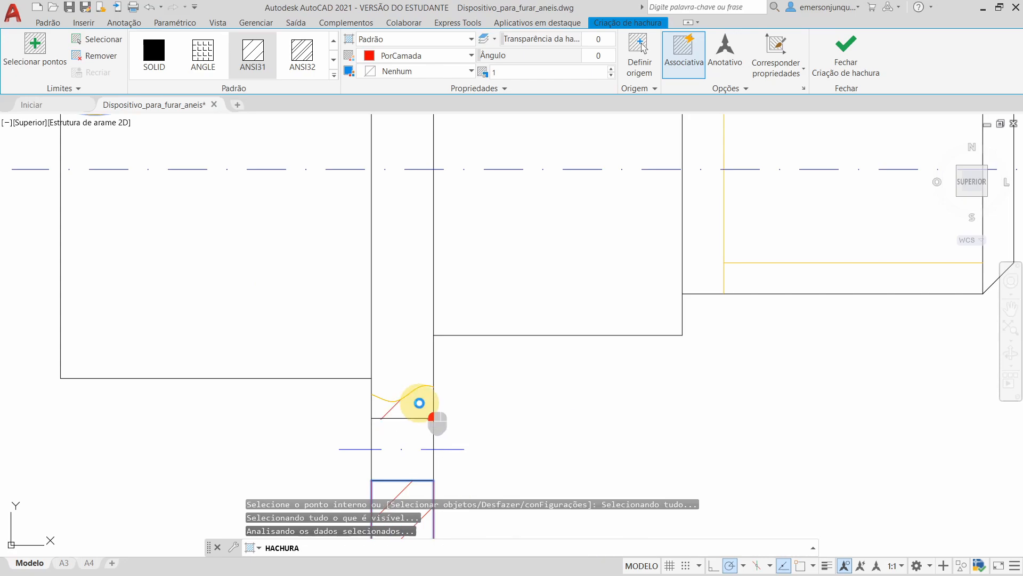
{"action": "scroll", "coordinate": [420, 403], "scroll_direction": "down", "scroll_amount": 4}
{"action": "scroll", "coordinate": [468, 377], "scroll_direction": "up", "scroll_amount": 4}
{"action": "scroll", "coordinate": [426, 392], "scroll_direction": "down", "scroll_amount": 4}
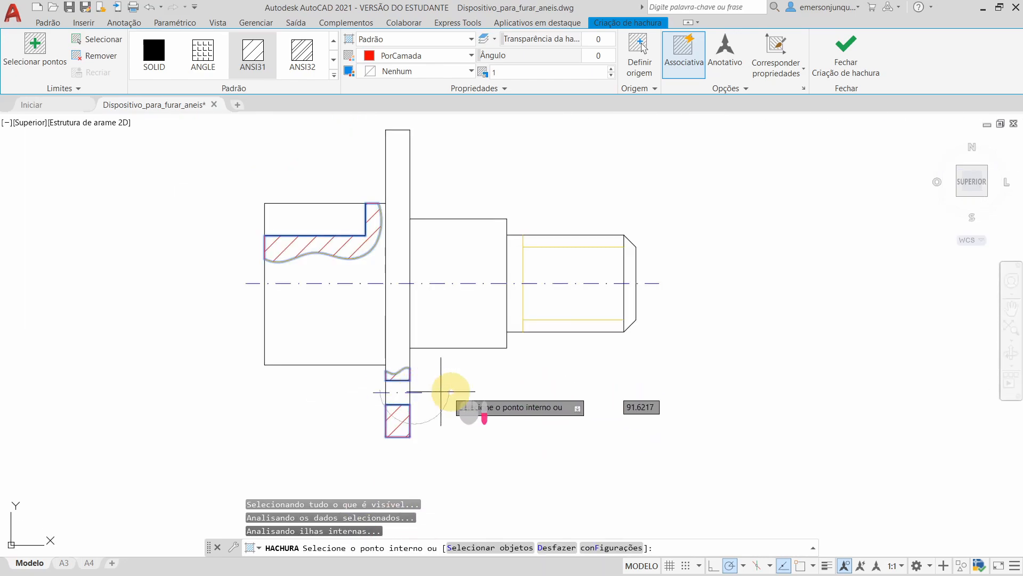
{"action": "middle_click_drag", "start_coordinate": [441, 391], "coordinate": [448, 414]}
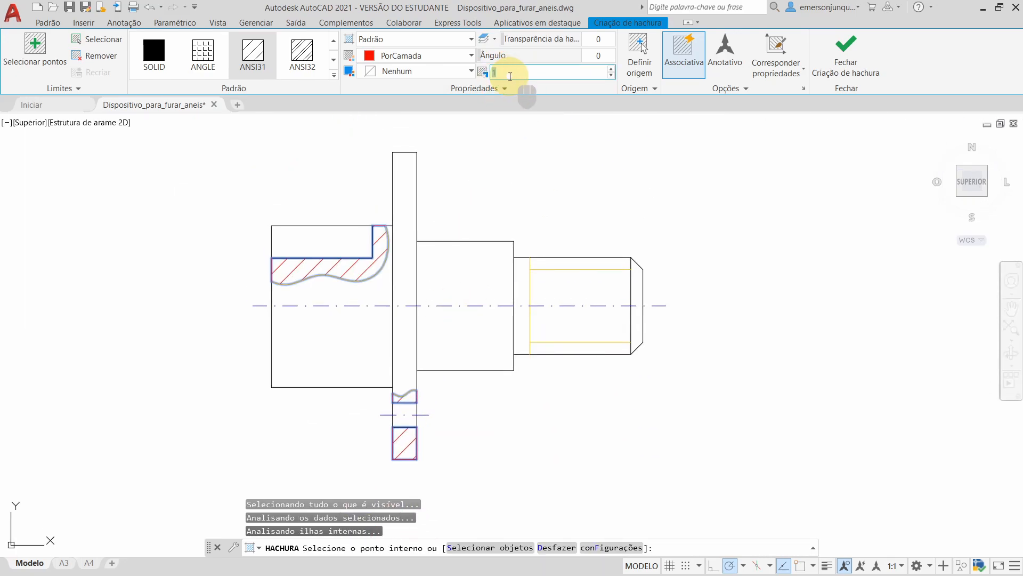
Set the hatch scale to 0.5 and finish the hatch.
{"action": "left_click", "coordinate": [510, 76]}
{"action": "type", "text": "0.75"}
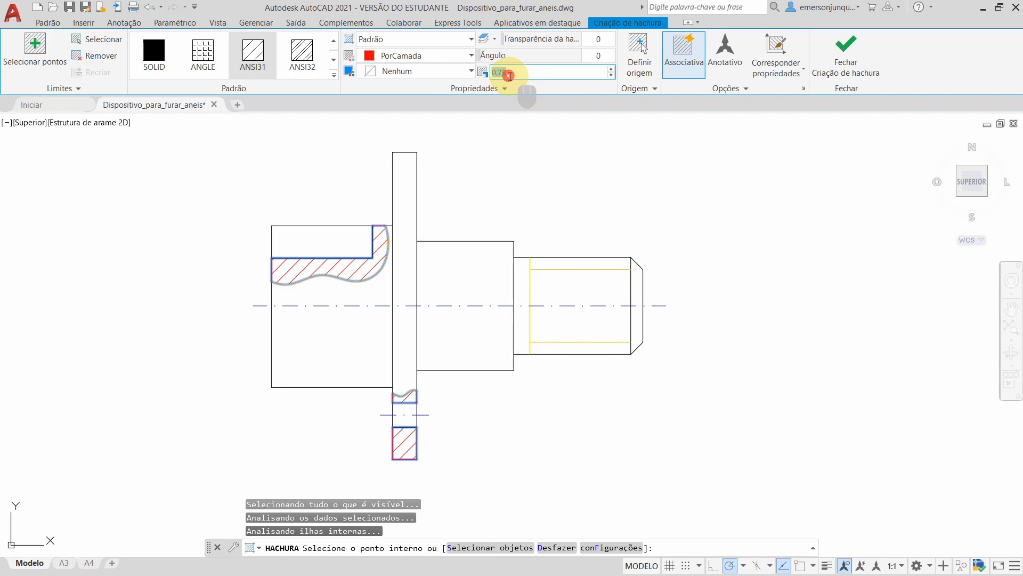
{"action": "key", "text": "Return"}
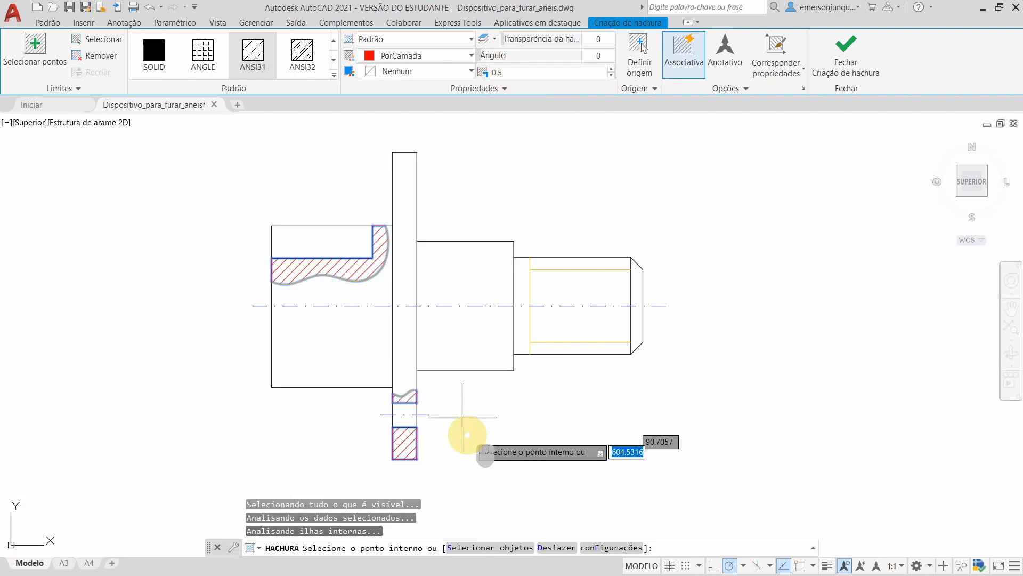
{"action": "left_click", "coordinate": [834, 63]}
{"action": "scroll", "coordinate": [607, 411], "scroll_direction": "down", "scroll_amount": 3}
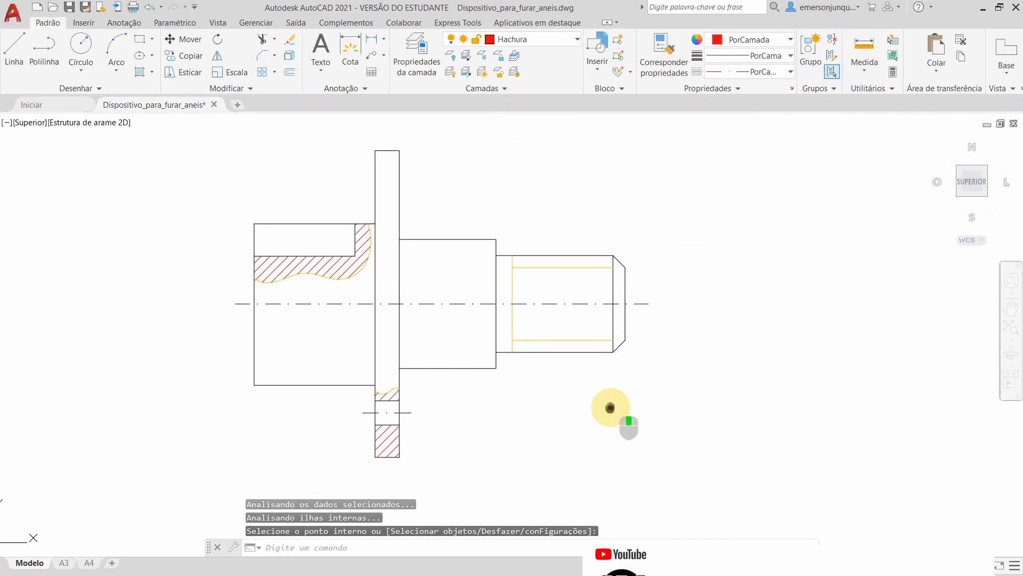
{"action": "key", "text": "Escape"}
On the Linha visível layer, draw a 25 × 12 rectangle above the shaft, starting in line with its left face.
{"action": "middle_click_drag", "start_coordinate": [400, 284], "coordinate": [359, 235]}
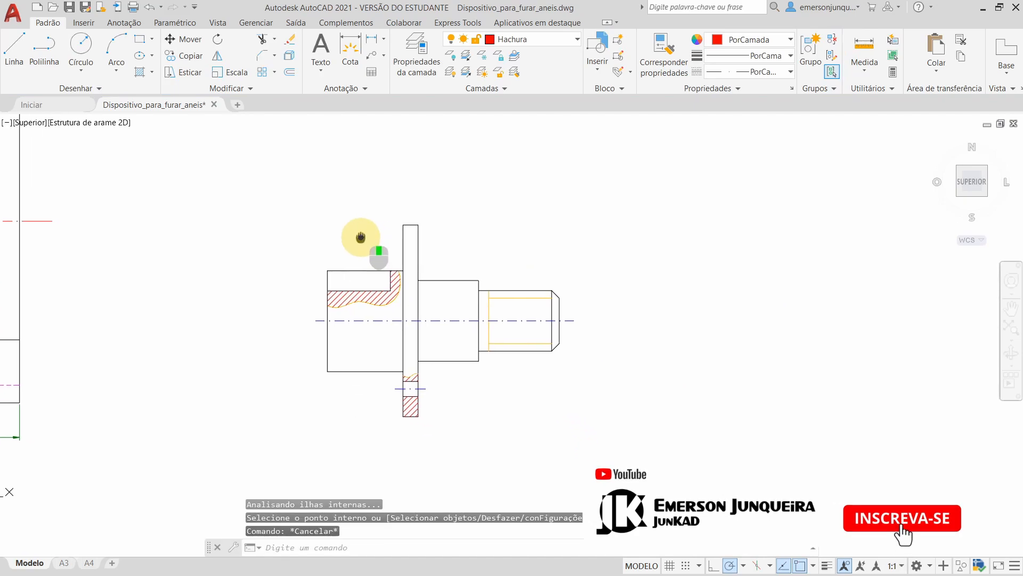
{"action": "left_click", "coordinate": [152, 39]}
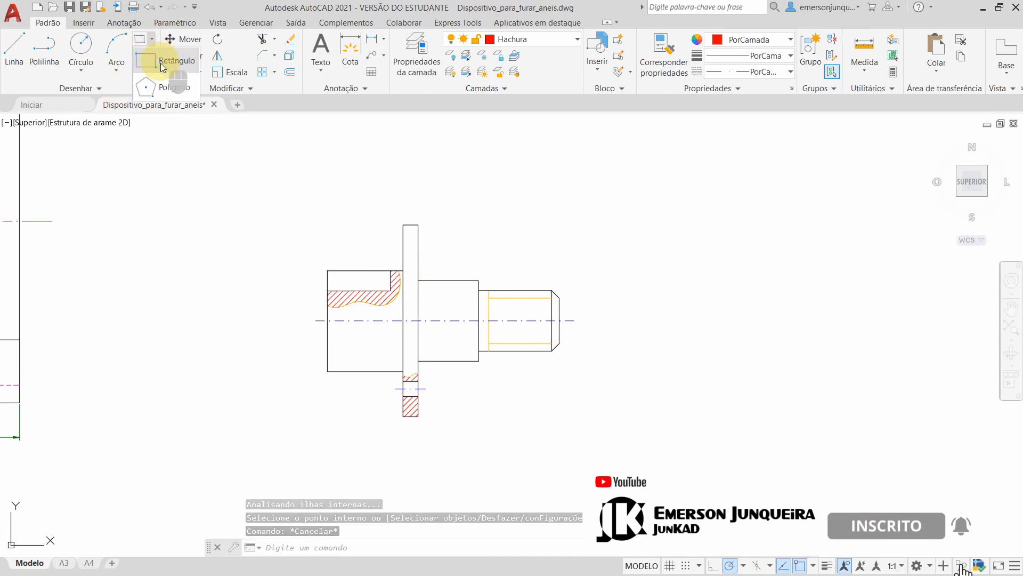
{"action": "left_click", "coordinate": [162, 61]}
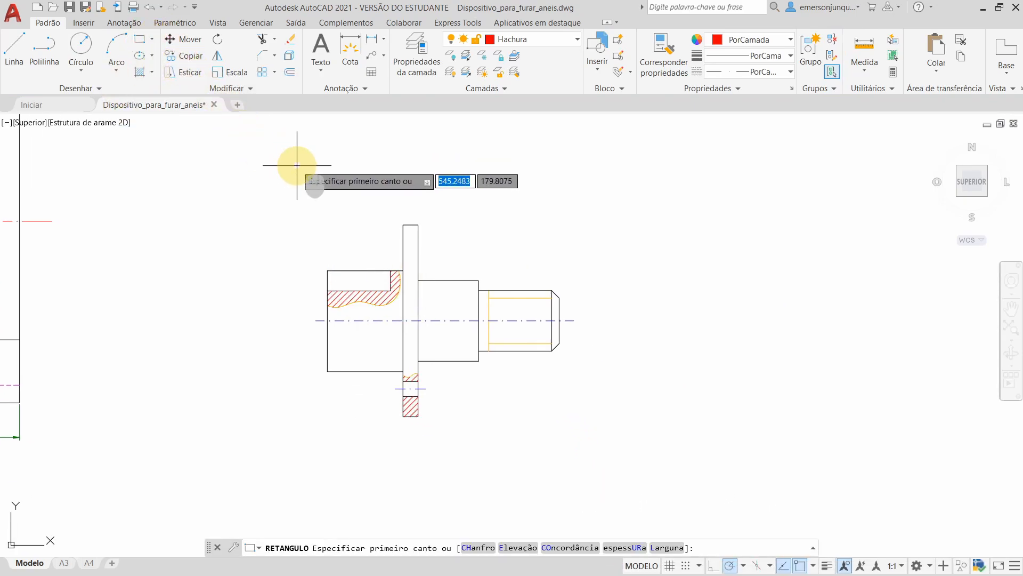
{"action": "left_click", "coordinate": [566, 39]}
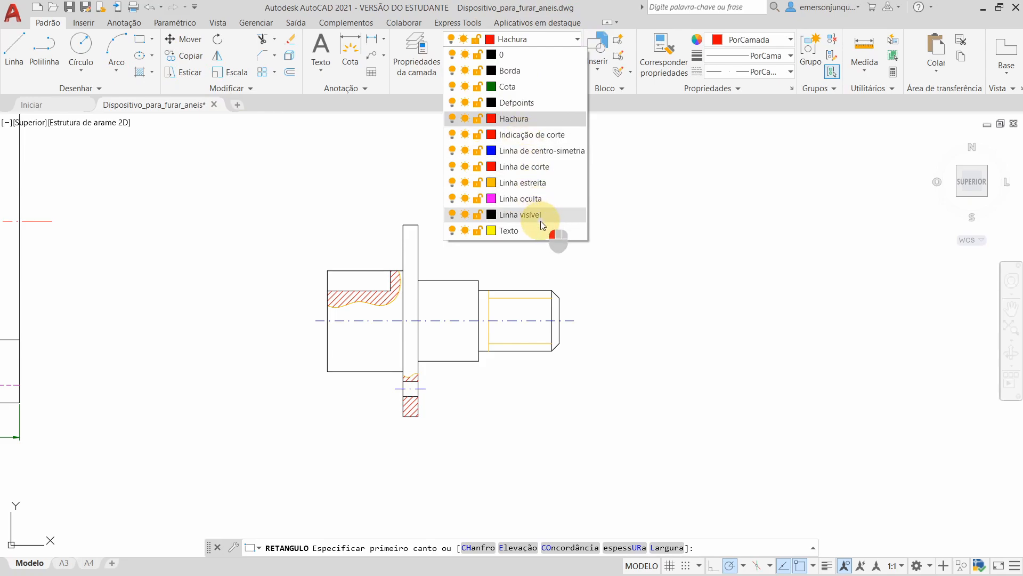
{"action": "left_click", "coordinate": [540, 221]}
{"action": "left_click", "coordinate": [578, 39]}
{"action": "left_click", "coordinate": [532, 213]}
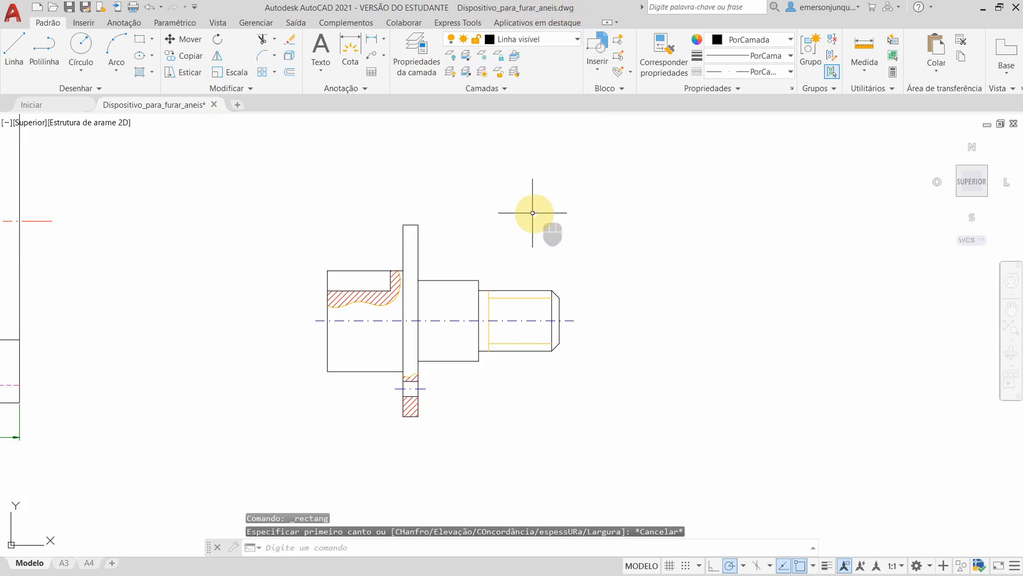
{"action": "left_click", "coordinate": [138, 39]}
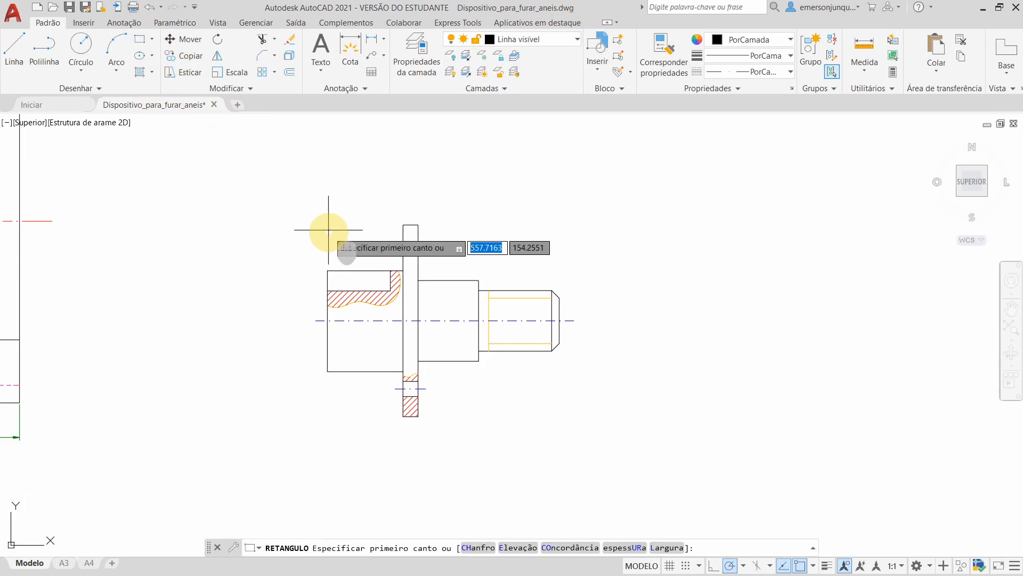
{"action": "left_click", "coordinate": [327, 193]}
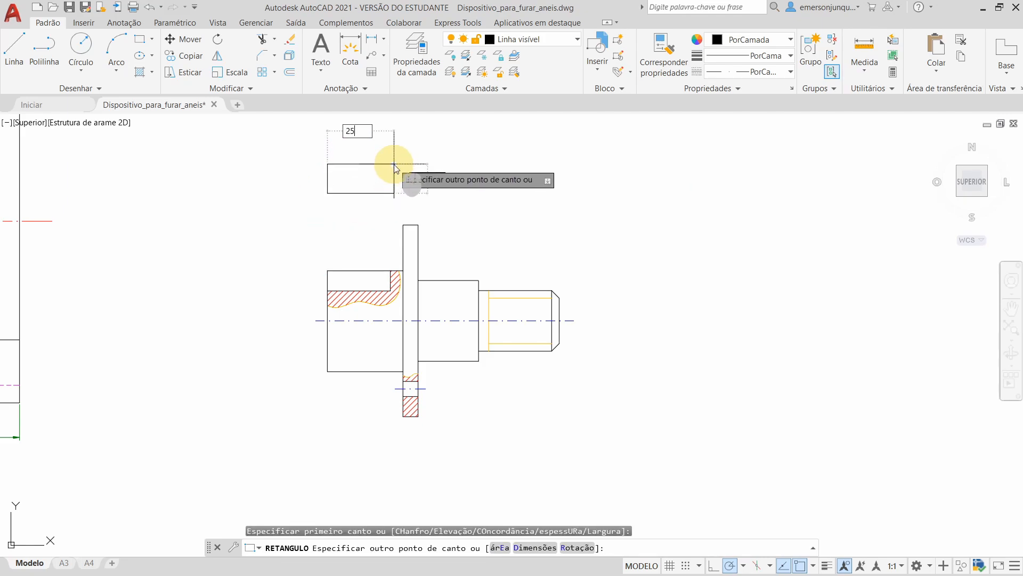
{"action": "key", "text": "Return"}
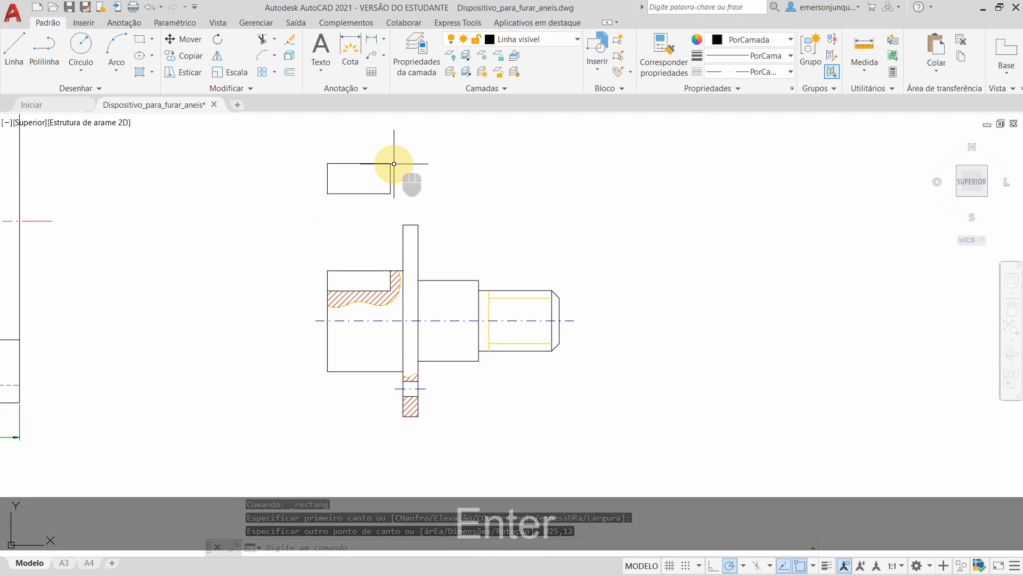
Move the rectangle straight up, farther away from the shaft and still aligned with its left face.
{"action": "middle_click_drag", "start_coordinate": [470, 201], "coordinate": [477, 269]}
{"action": "left_click", "coordinate": [395, 265]}
{"action": "left_click", "coordinate": [358, 238]}
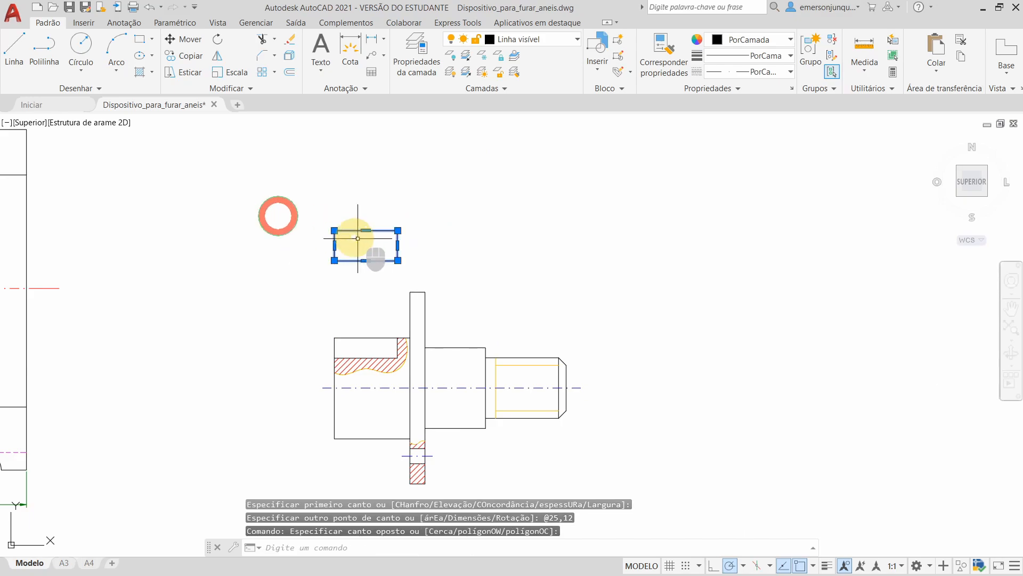
{"action": "left_click", "coordinate": [181, 41]}
{"action": "left_click", "coordinate": [334, 231]}
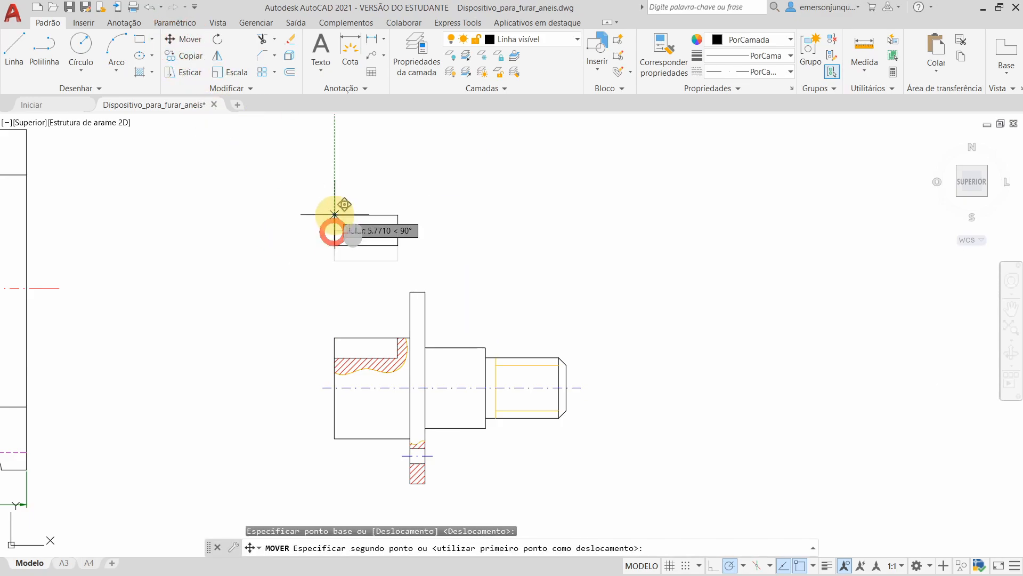
{"action": "left_click", "coordinate": [334, 196]}
{"action": "scroll", "coordinate": [425, 245], "scroll_direction": "down", "scroll_amount": 2}
{"action": "scroll", "coordinate": [384, 228], "scroll_direction": "up", "scroll_amount": 2}
{"action": "key", "text": "Escape"}
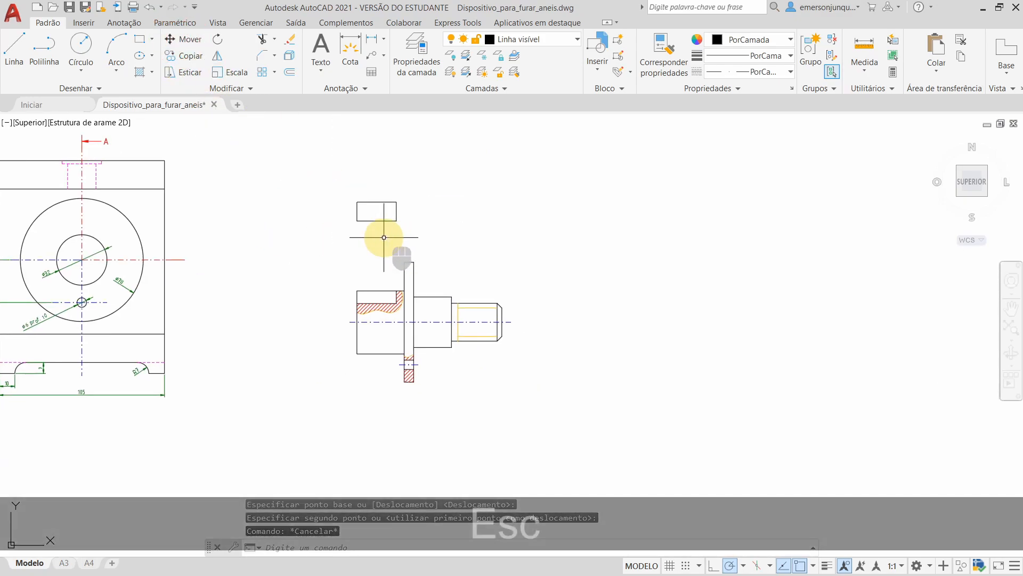
{"action": "mouse_move", "coordinate": [377, 243]}
{"action": "middle_mouse_down"}
{"action": "mouse_move", "coordinate": [338, 219]}
{"action": "mouse_move", "coordinate": [356, 223]}
{"action": "middle_mouse_up"}
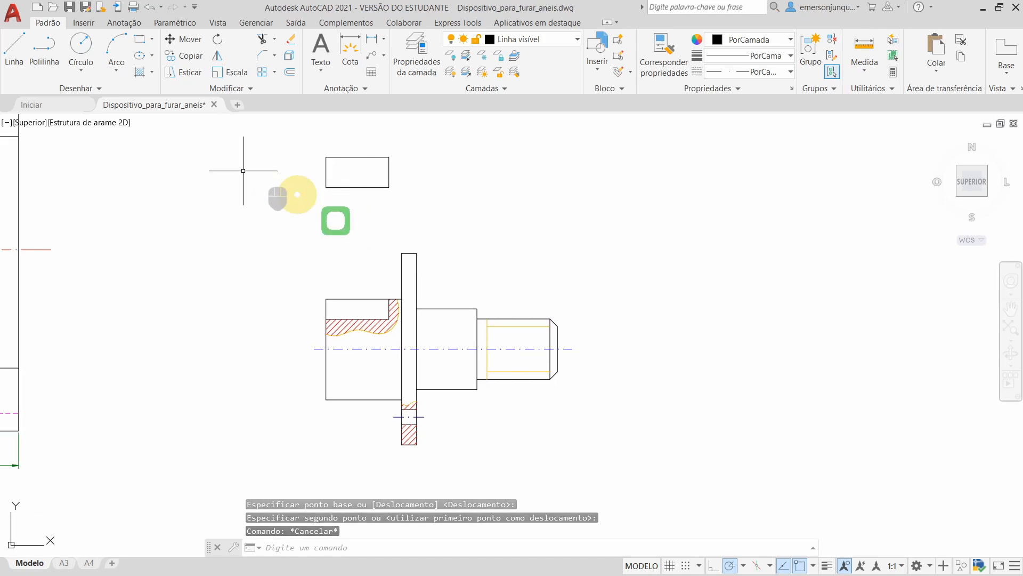
Make the Texto layer current and change its colour to index 40.
{"action": "left_click", "coordinate": [575, 41]}
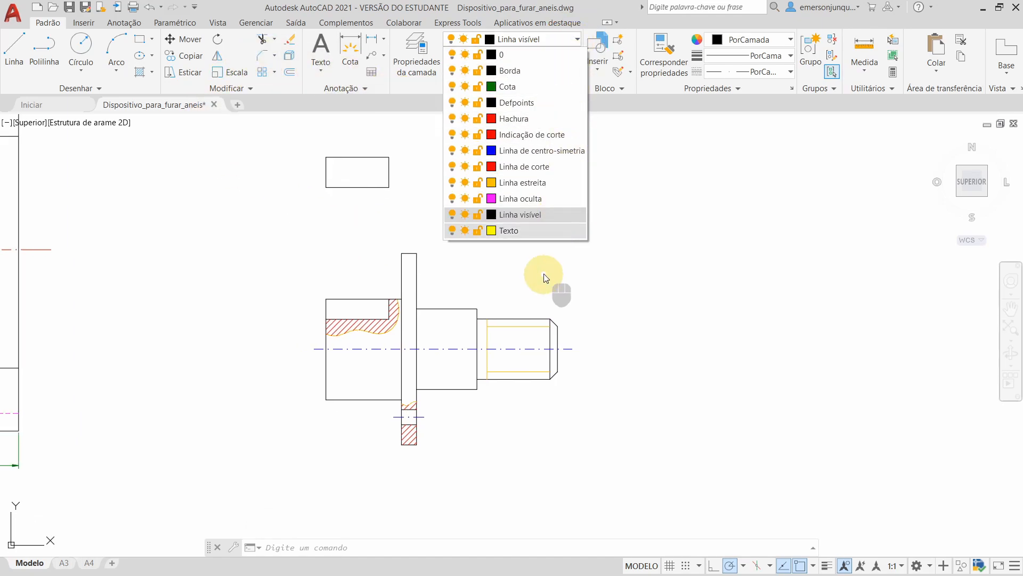
{"action": "left_click", "coordinate": [532, 231]}
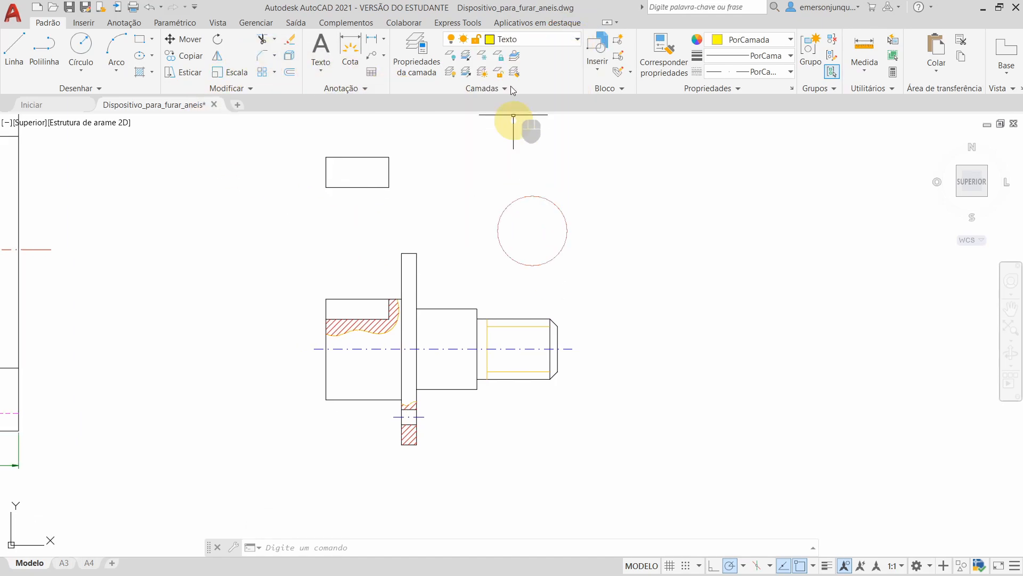
{"action": "left_click", "coordinate": [417, 59]}
{"action": "scroll", "coordinate": [233, 208], "scroll_direction": "down", "scroll_amount": 1}
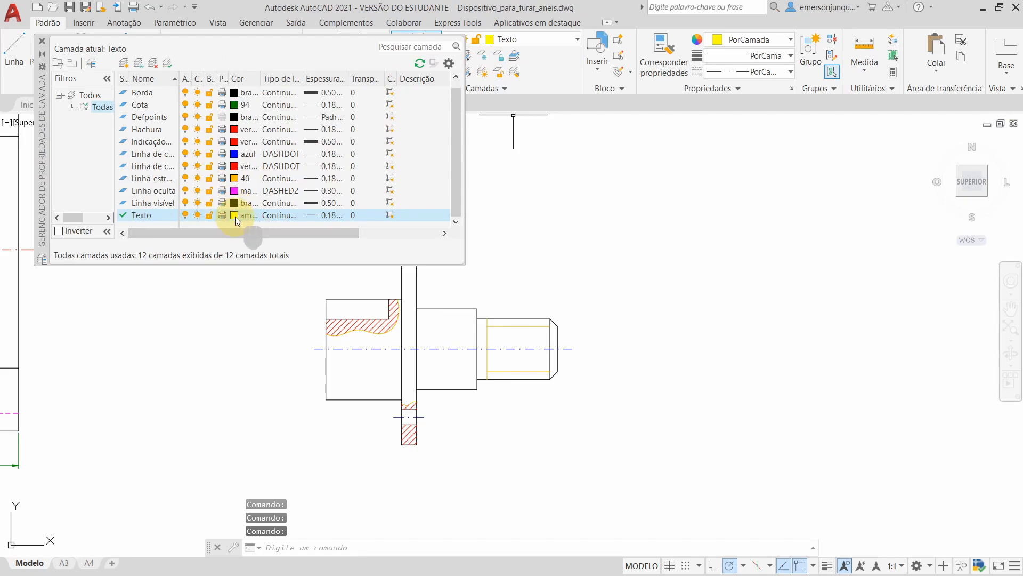
{"action": "left_click", "coordinate": [234, 215]}
{"action": "left_click", "coordinate": [792, 248]}
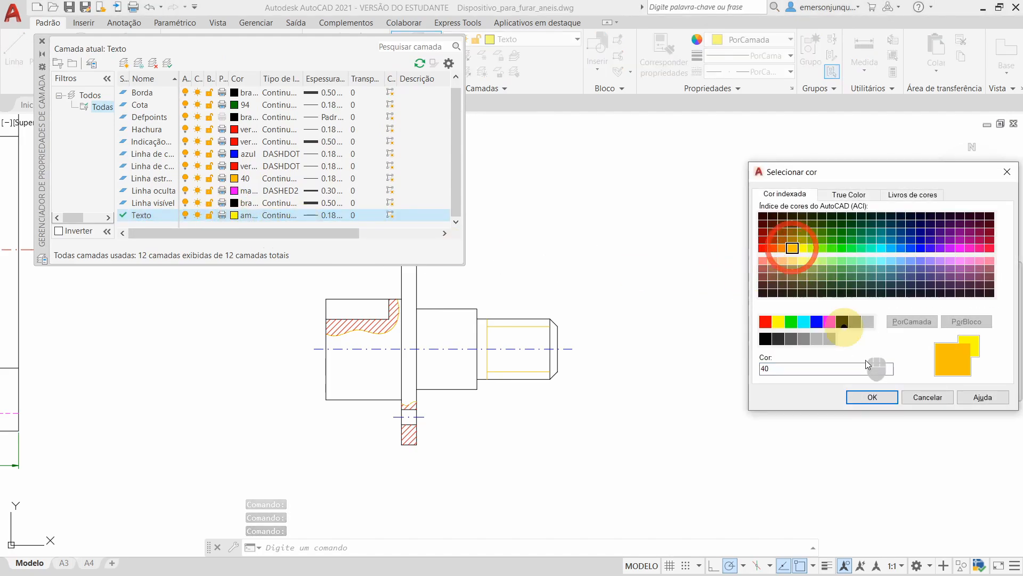
{"action": "left_click", "coordinate": [872, 397]}
{"action": "left_click", "coordinate": [42, 40]}
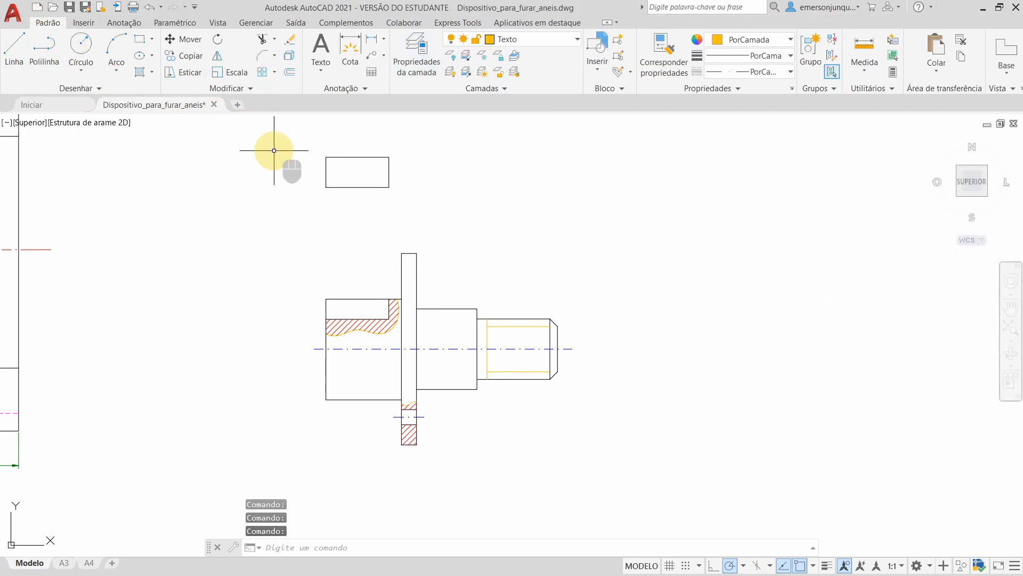
Add the multiline text "B" just below the rectangle's lower right corner.
{"action": "scroll", "coordinate": [274, 151], "scroll_direction": "down", "scroll_amount": 2}
{"action": "mouse_move", "coordinate": [267, 171]}
{"action": "middle_mouse_down"}
{"action": "mouse_move", "coordinate": [550, 226]}
{"action": "mouse_move", "coordinate": [252, 224]}
{"action": "middle_mouse_up"}
{"action": "scroll", "coordinate": [257, 211], "scroll_direction": "up", "scroll_amount": 2}
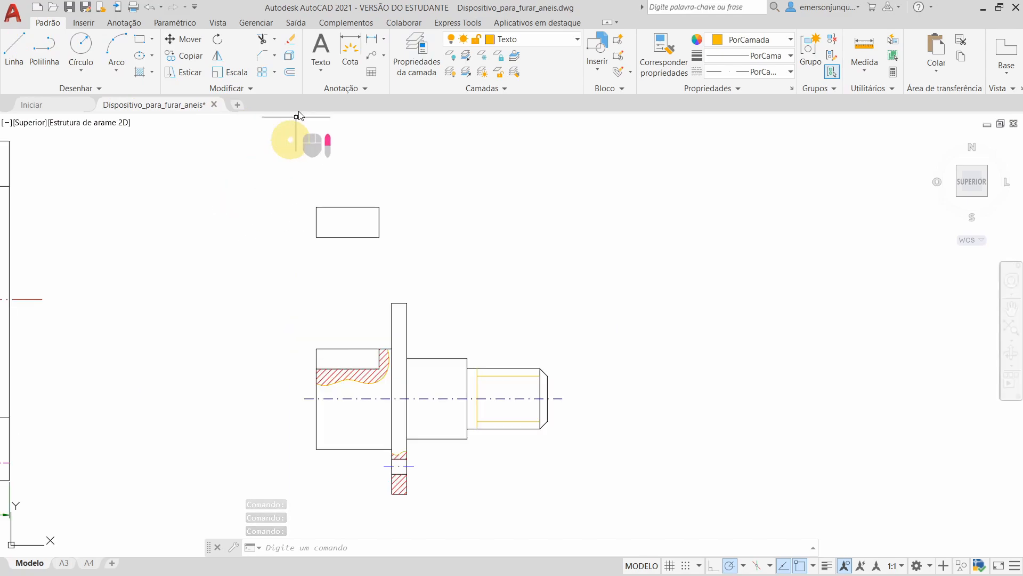
{"action": "left_click", "coordinate": [333, 93]}
{"action": "scroll", "coordinate": [391, 250], "scroll_direction": "up", "scroll_amount": 2}
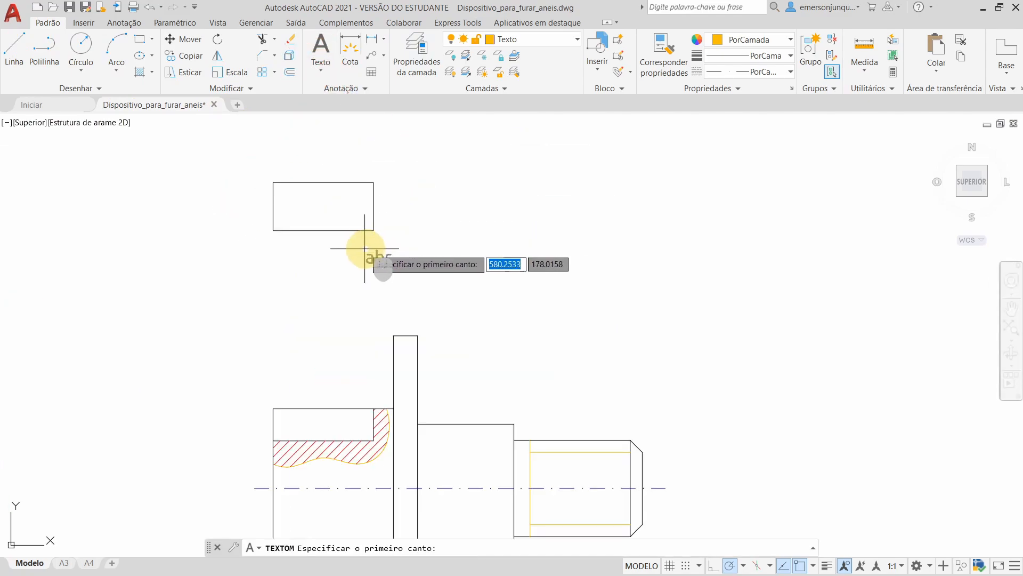
{"action": "left_click", "coordinate": [362, 240]}
{"action": "left_click", "coordinate": [400, 263]}
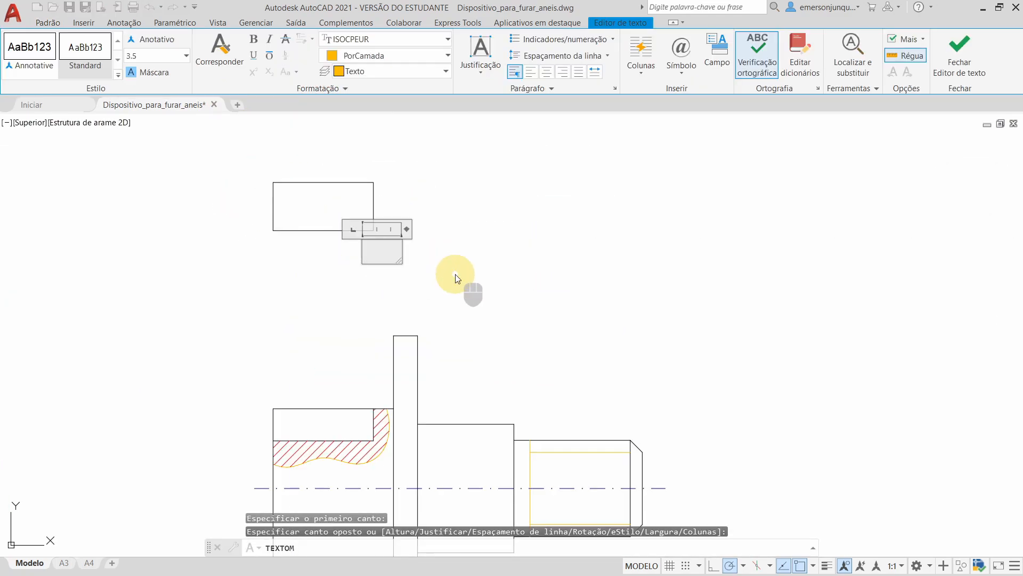
{"action": "type", "text": "B"}
{"action": "left_click", "coordinate": [962, 78]}
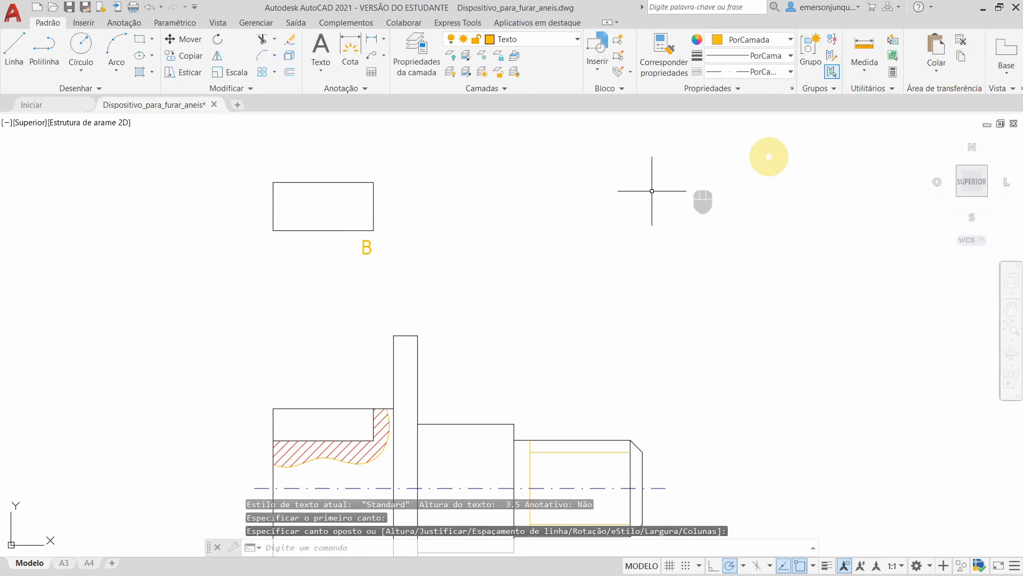
{"action": "middle_click_drag", "start_coordinate": [450, 267], "coordinate": [515, 251]}
{"action": "scroll", "coordinate": [514, 251], "scroll_direction": "down", "scroll_amount": 3}
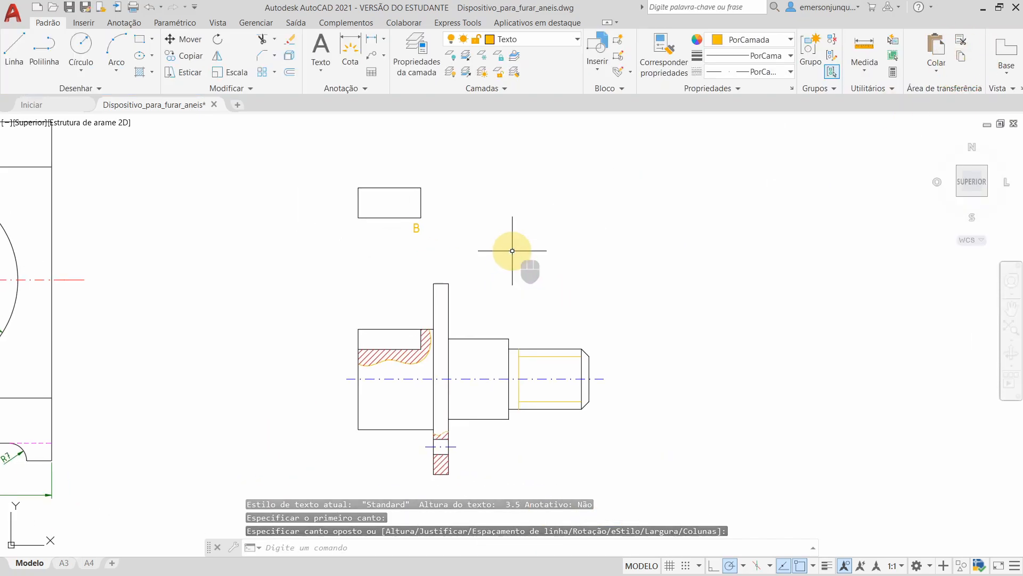
Try an Annotative-style multileader labelled "B" with its arrow pointing down at the shaft's recess, and delete it.
{"action": "left_click", "coordinate": [361, 88]}
{"action": "left_click", "coordinate": [361, 137]}
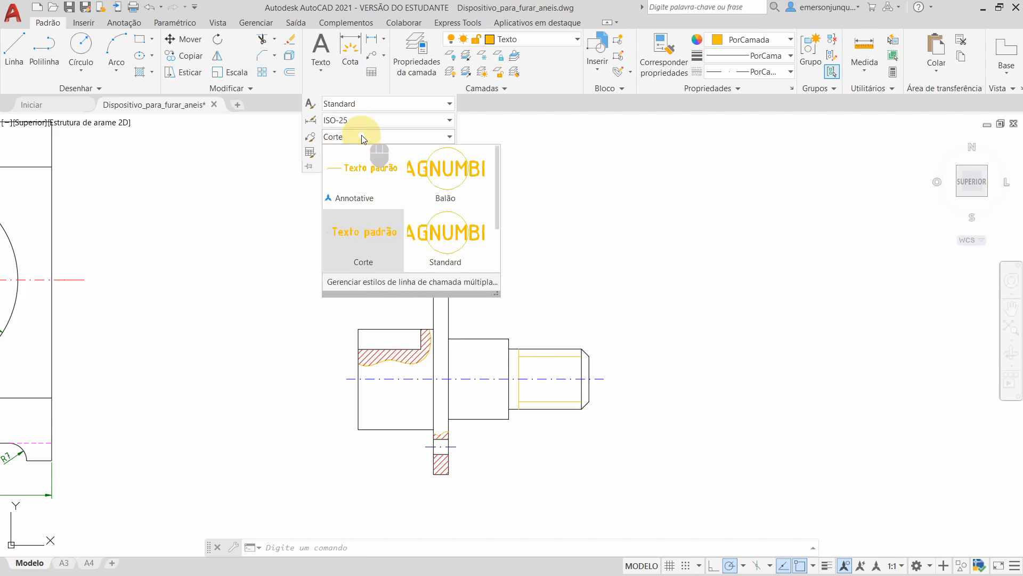
{"action": "left_click", "coordinate": [375, 179]}
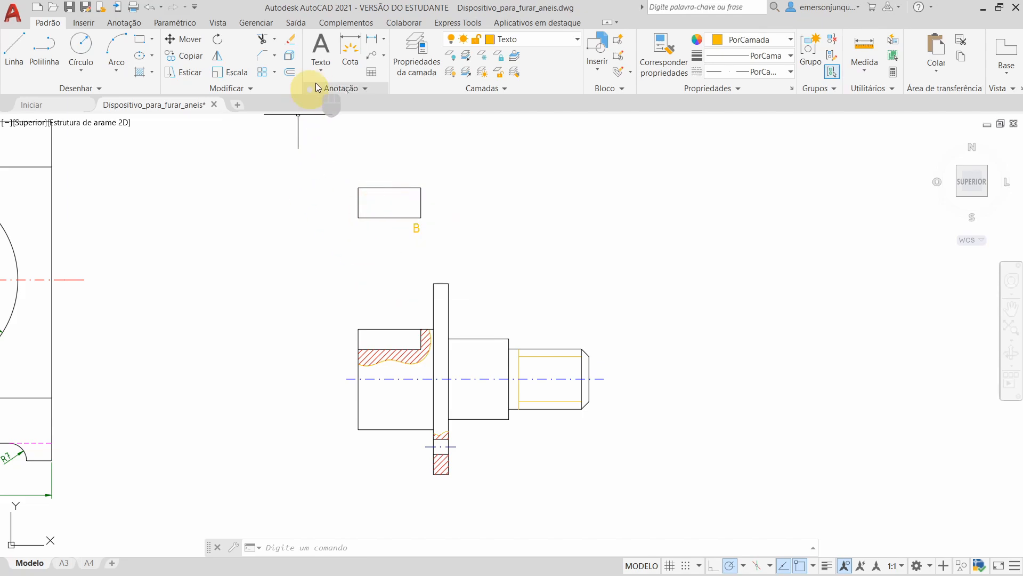
{"action": "left_click", "coordinate": [356, 91]}
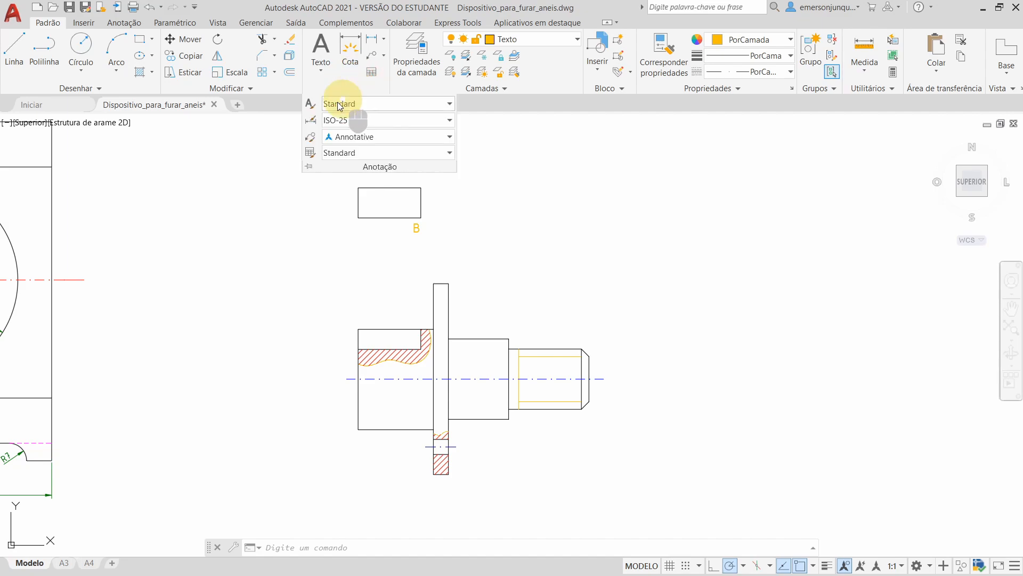
{"action": "left_click", "coordinate": [371, 55]}
{"action": "key", "text": "Return"}
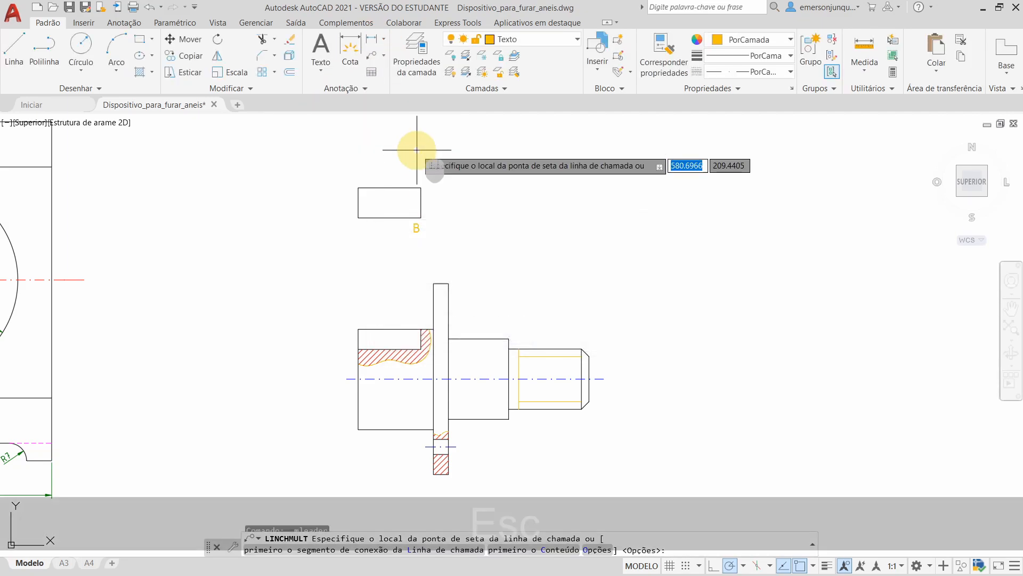
{"action": "left_click", "coordinate": [371, 56]}
{"action": "scroll", "coordinate": [363, 272], "scroll_direction": "up", "scroll_amount": 2}
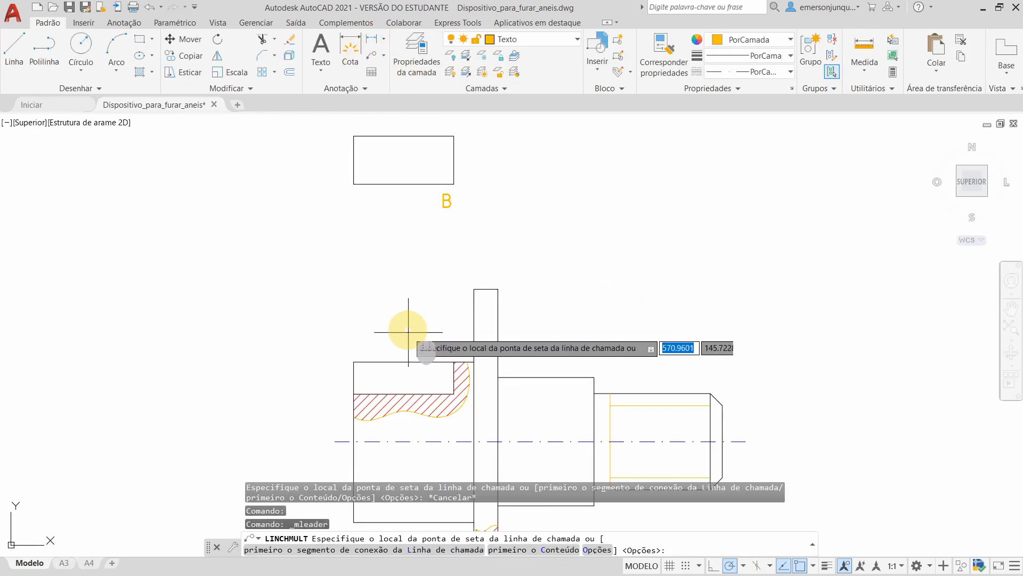
{"action": "left_click", "coordinate": [402, 336]}
{"action": "left_click", "coordinate": [402, 296]}
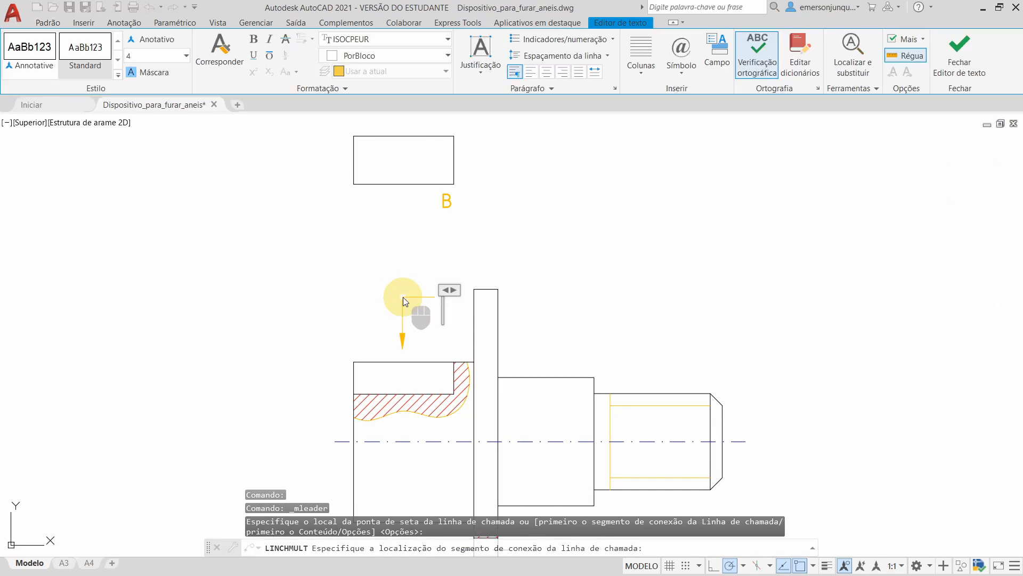
{"action": "type", "text": "B"}
{"action": "left_click", "coordinate": [637, 327]}
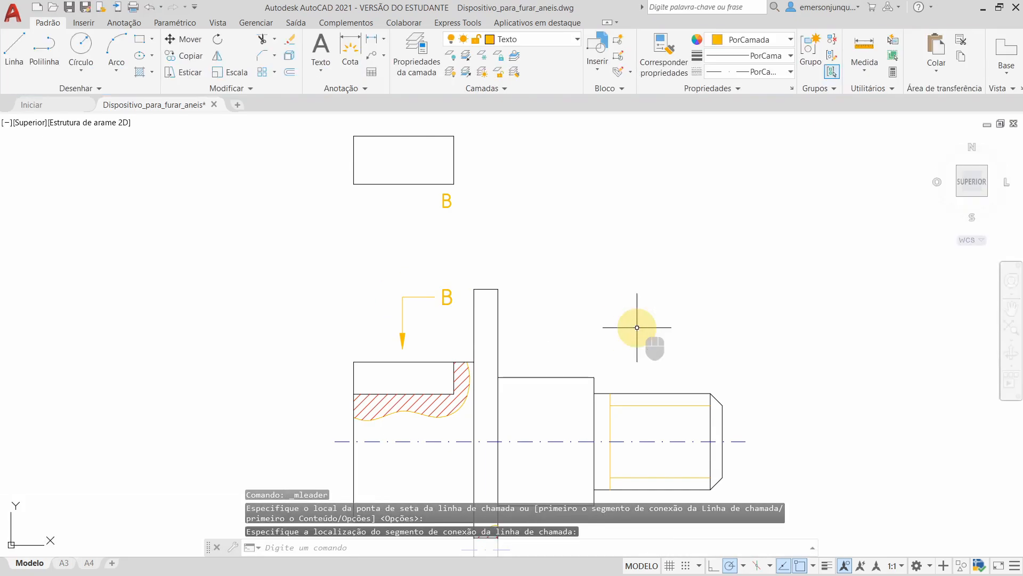
{"action": "left_click", "coordinate": [403, 301]}
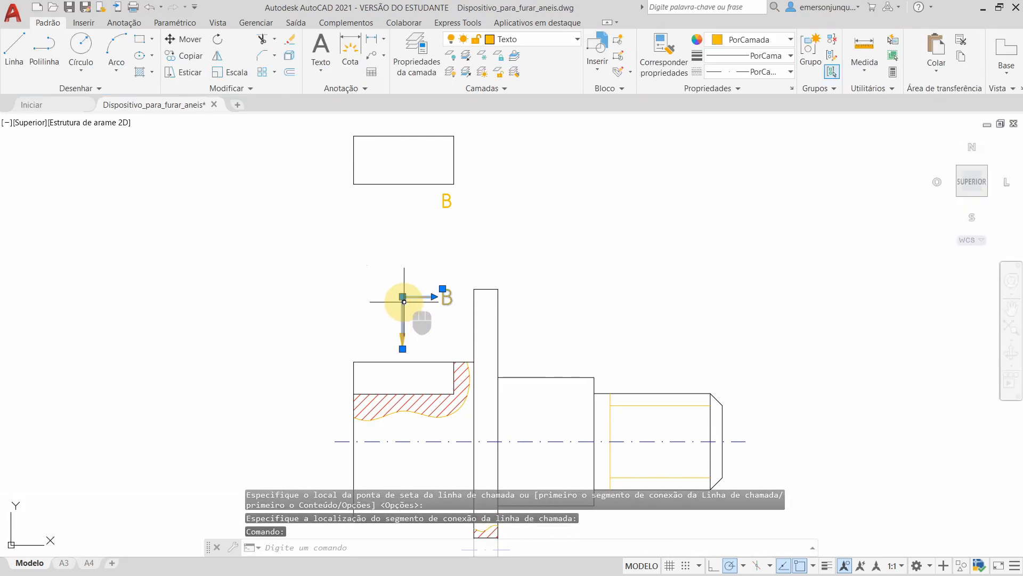
{"action": "key", "text": "Delete"}
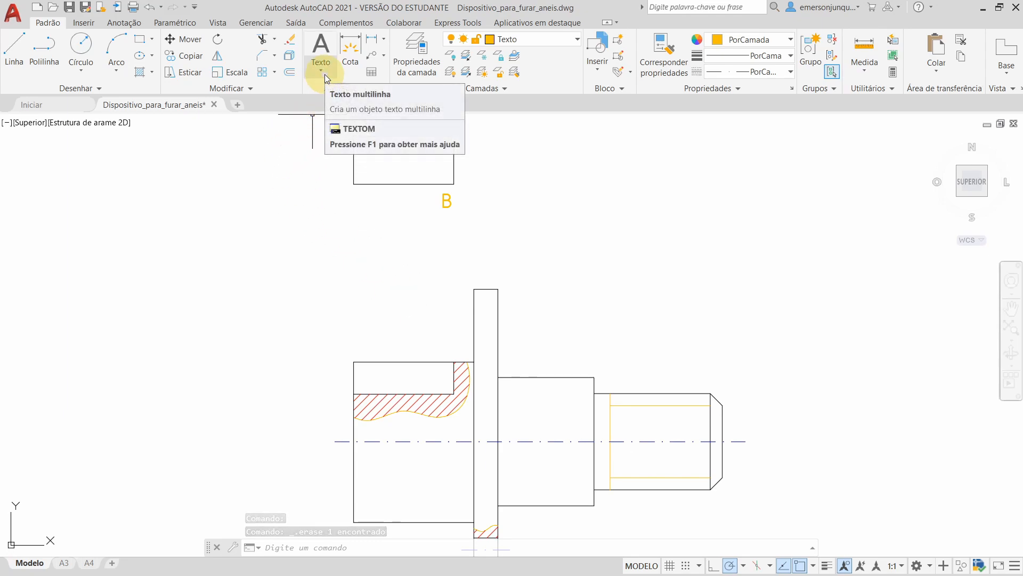
Make the Cota layer current and set the current multileader style to Corte.
{"action": "left_click", "coordinate": [577, 40]}
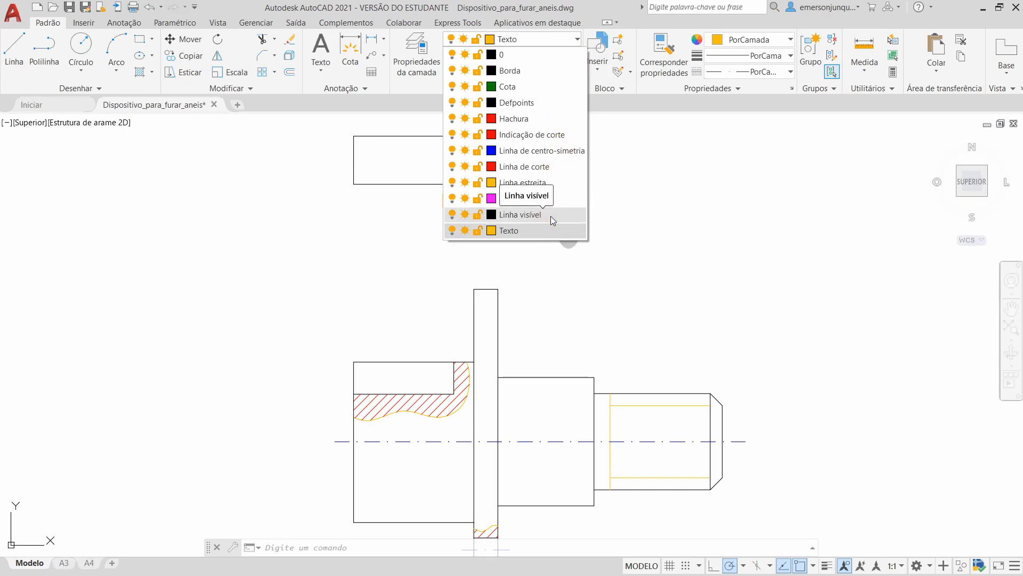
{"action": "left_click", "coordinate": [514, 88]}
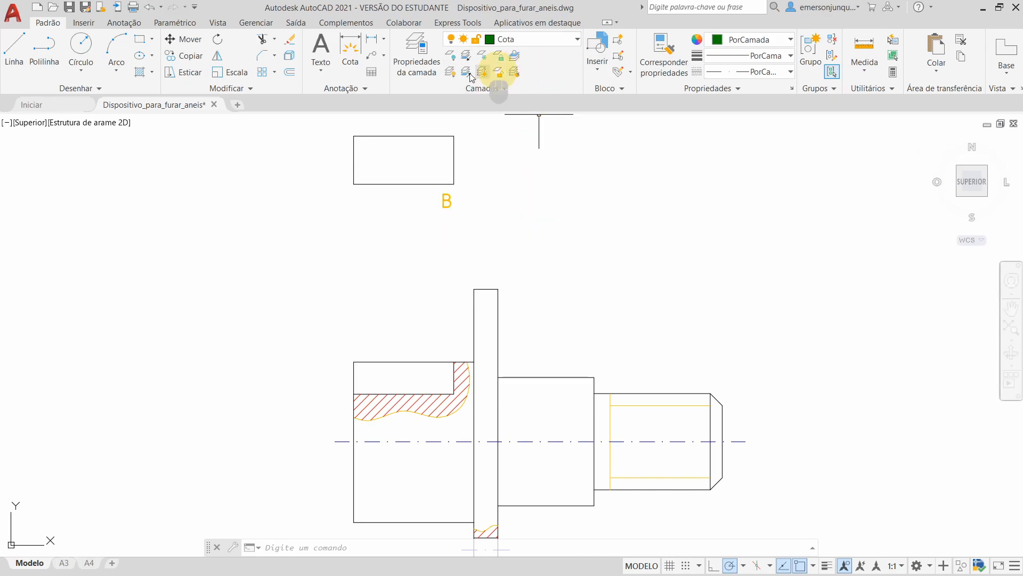
{"action": "left_click", "coordinate": [361, 89]}
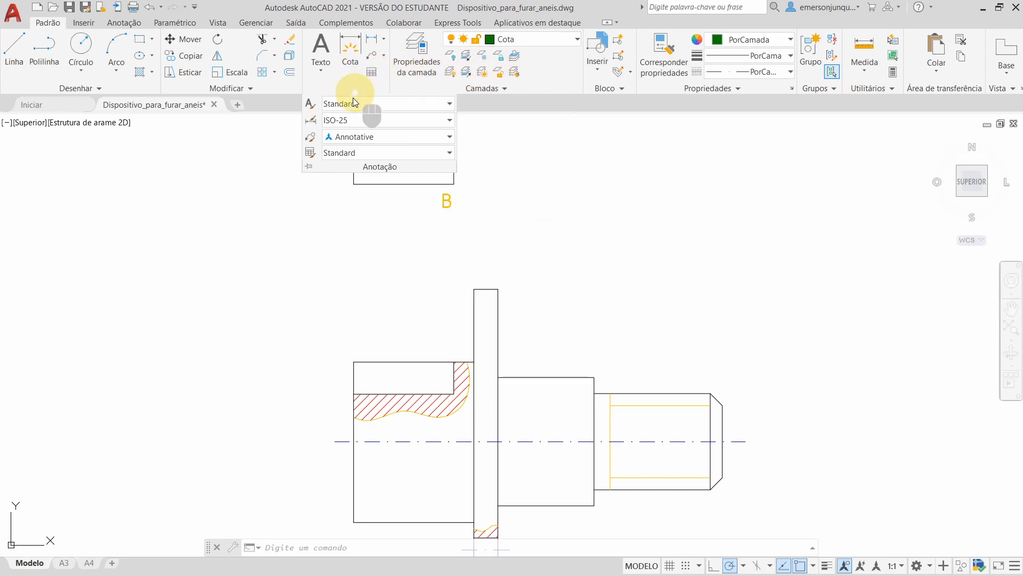
{"action": "left_click", "coordinate": [402, 137]}
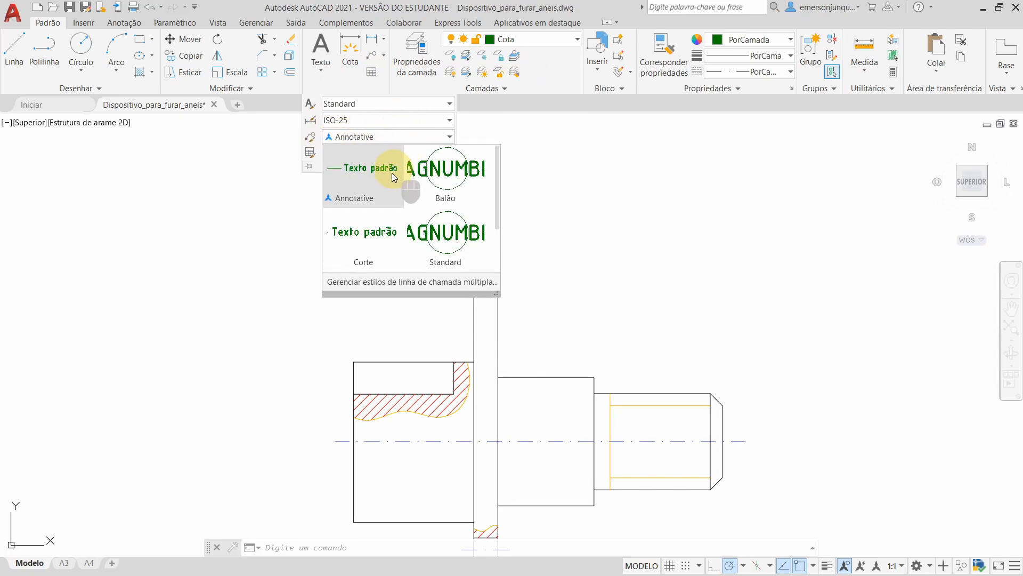
{"action": "left_click", "coordinate": [361, 243]}
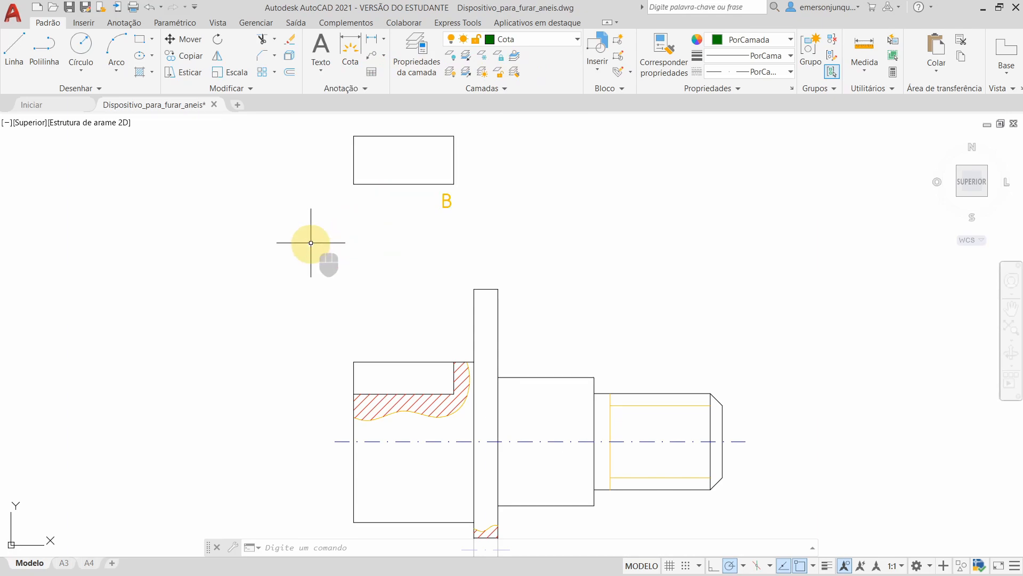
Place a vertical multileader labelled "B" above the shaft's recess, with its arrow pointing down at it.
{"action": "left_click", "coordinate": [373, 71]}
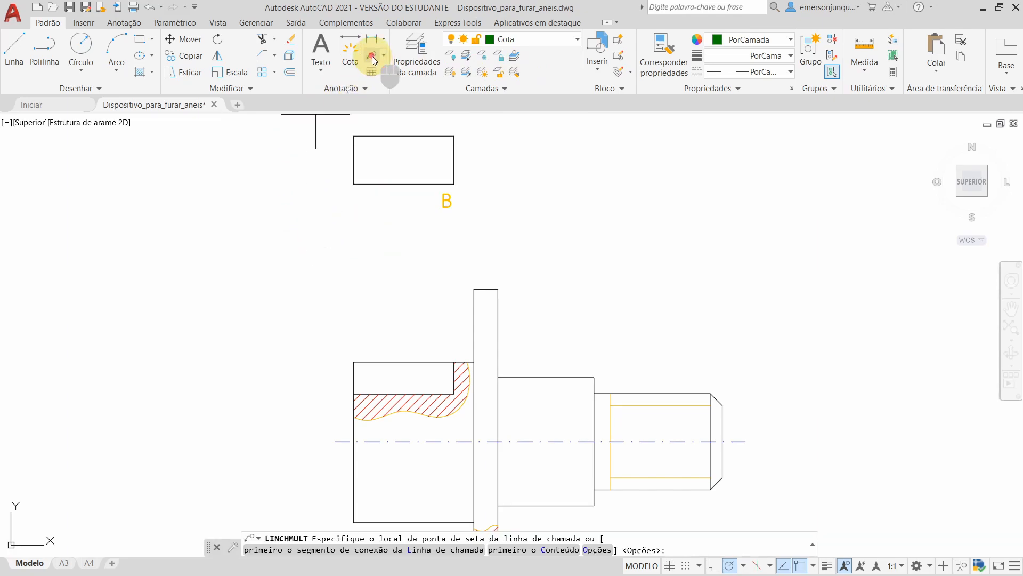
{"action": "left_click", "coordinate": [403, 351]}
{"action": "left_click", "coordinate": [403, 301]}
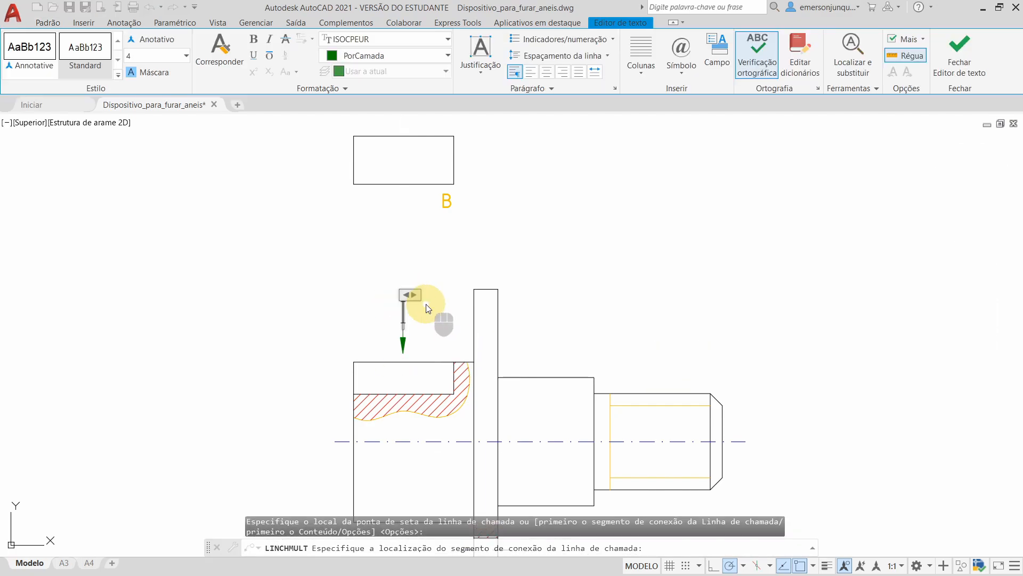
{"action": "type", "text": "B"}
{"action": "left_click", "coordinate": [957, 51]}
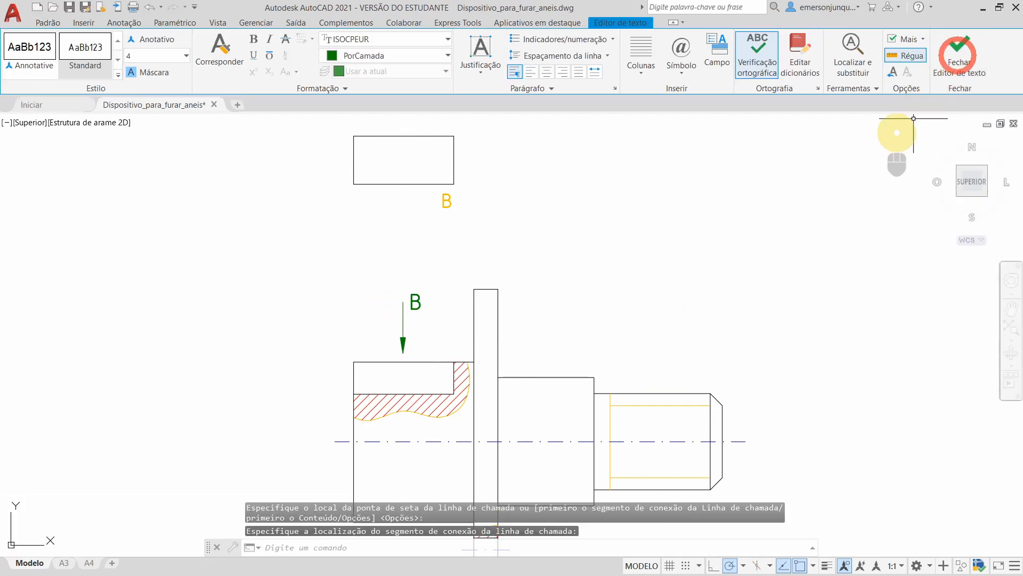
Move the recess view rectangle together with its "B" label straight down, closer to the shaft.
{"action": "scroll", "coordinate": [506, 283], "scroll_direction": "down", "scroll_amount": 2}
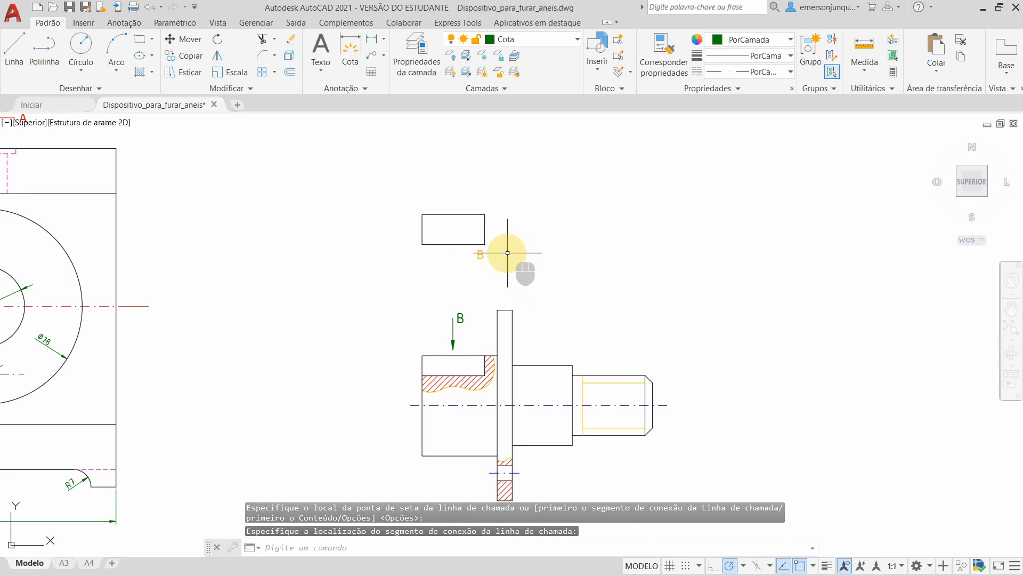
{"action": "middle_click_drag", "start_coordinate": [506, 252], "coordinate": [469, 242]}
{"action": "left_click", "coordinate": [469, 241]}
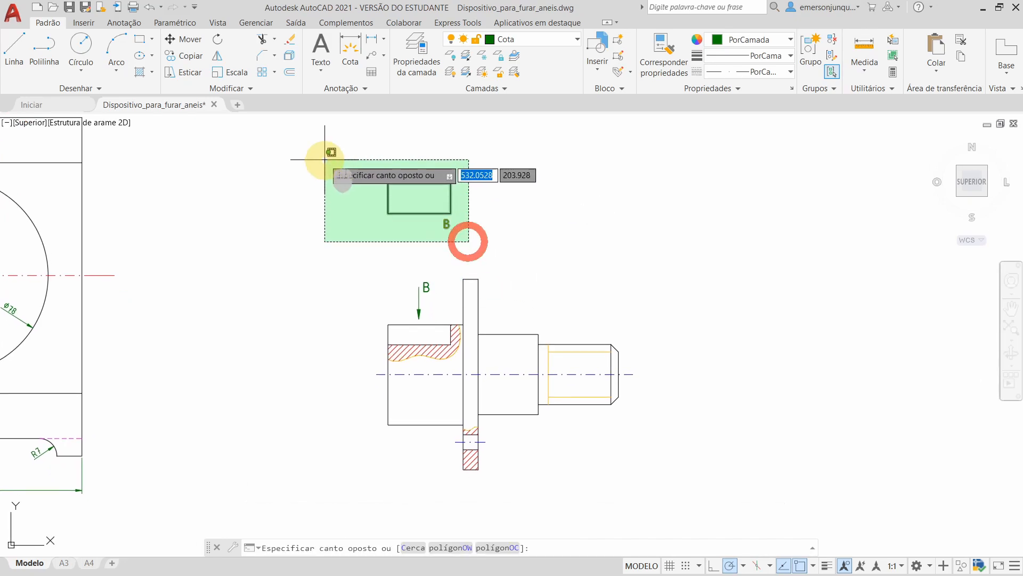
{"action": "left_click", "coordinate": [324, 159]}
{"action": "left_click", "coordinate": [187, 47]}
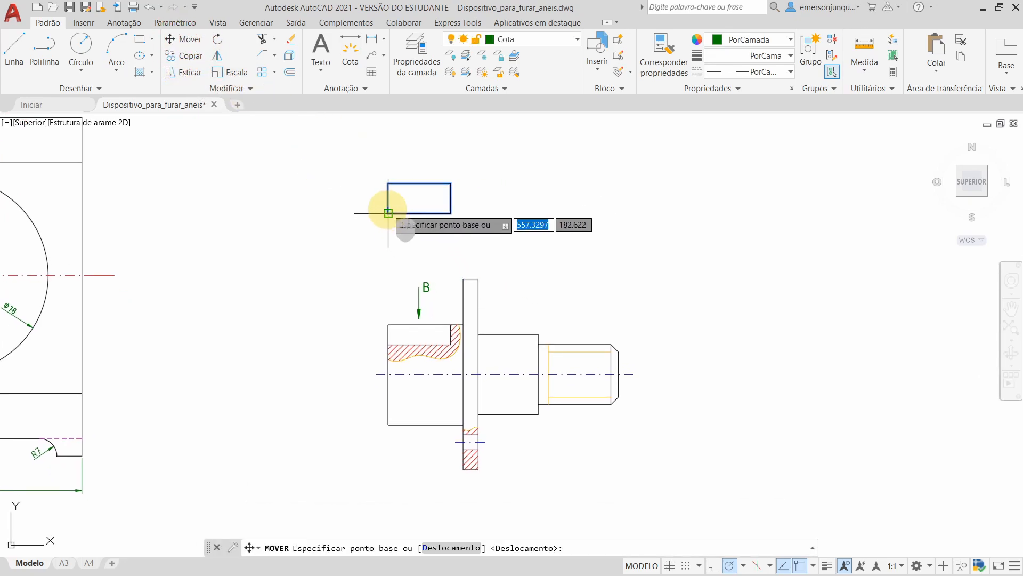
{"action": "left_click", "coordinate": [388, 213]}
{"action": "left_click", "coordinate": [388, 238]}
{"action": "scroll", "coordinate": [514, 246], "scroll_direction": "down", "scroll_amount": 2}
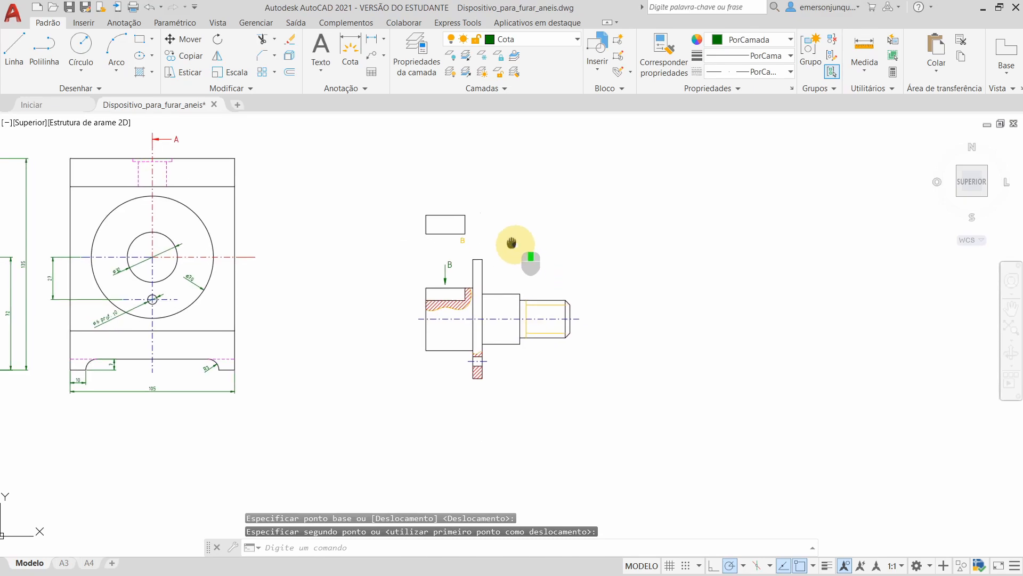
Dimension the outer diameter of the threaded end, placing the vertical dimension just beyond the shaft's chamfered end.
{"action": "scroll", "coordinate": [482, 219], "scroll_direction": "up", "scroll_amount": 2}
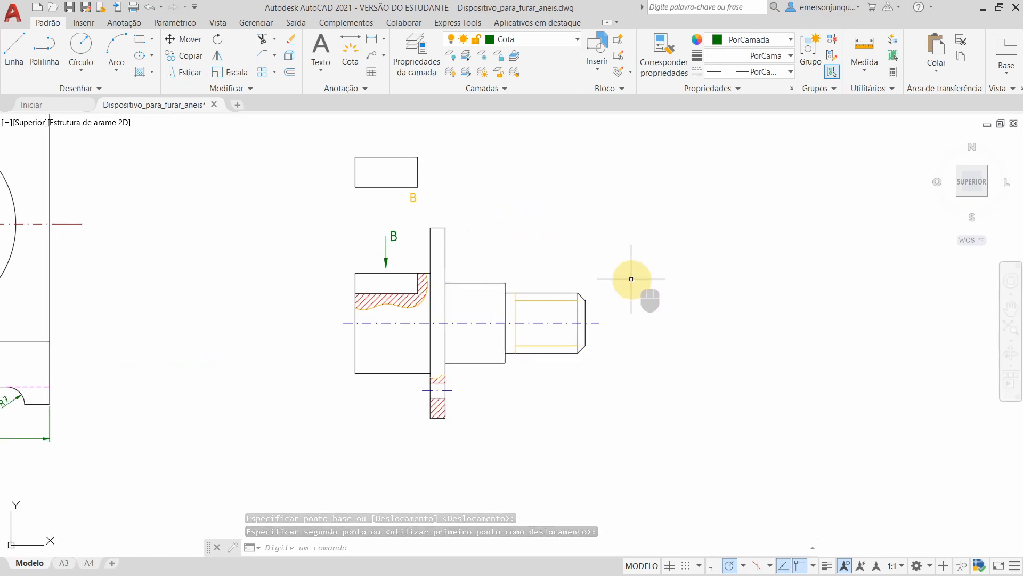
{"action": "middle_click_drag", "start_coordinate": [589, 250], "coordinate": [597, 257]}
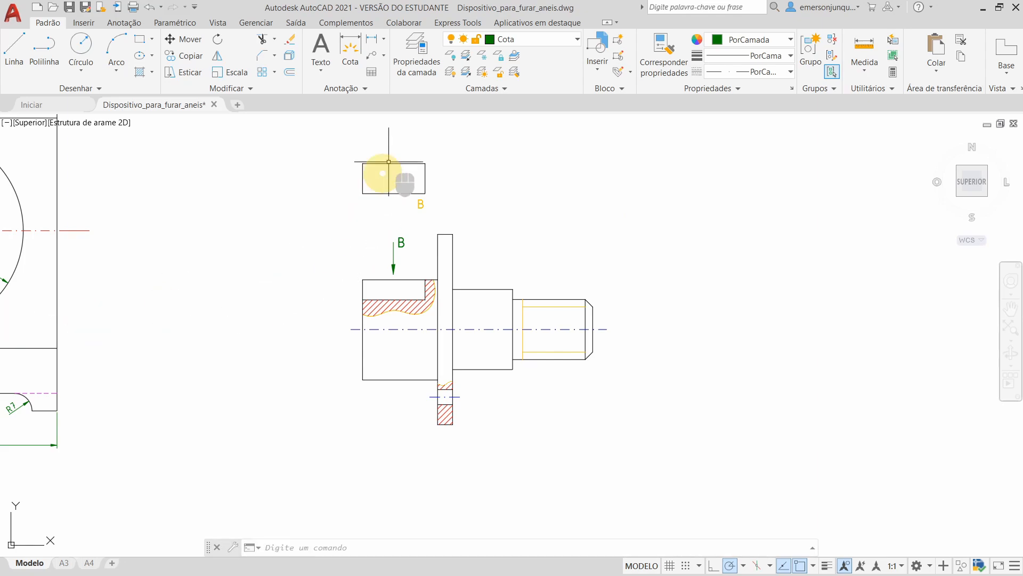
{"action": "left_click", "coordinate": [352, 58]}
{"action": "scroll", "coordinate": [620, 323], "scroll_direction": "up", "scroll_amount": 2}
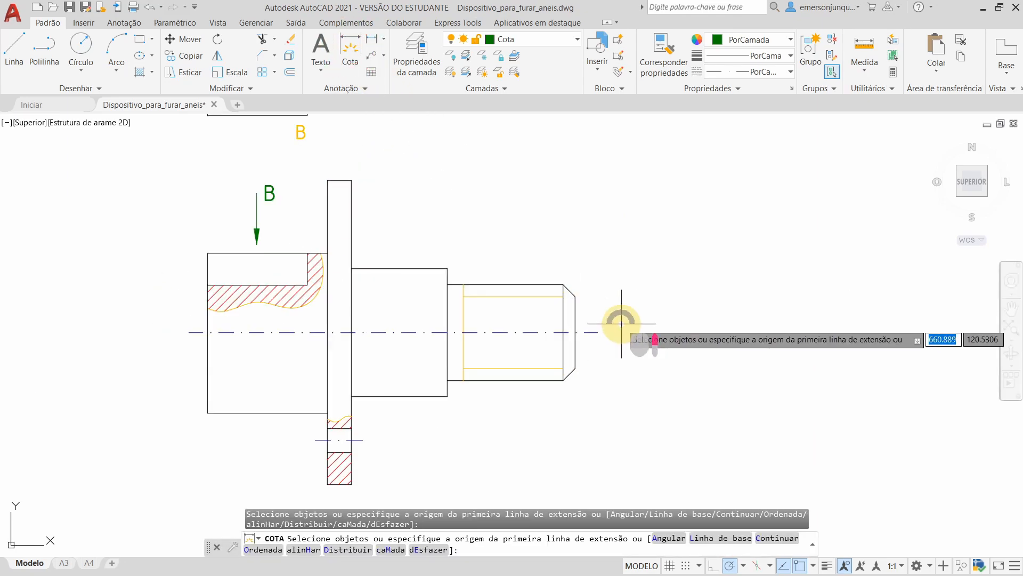
{"action": "key", "text": "Return"}
{"action": "left_click", "coordinate": [564, 320]}
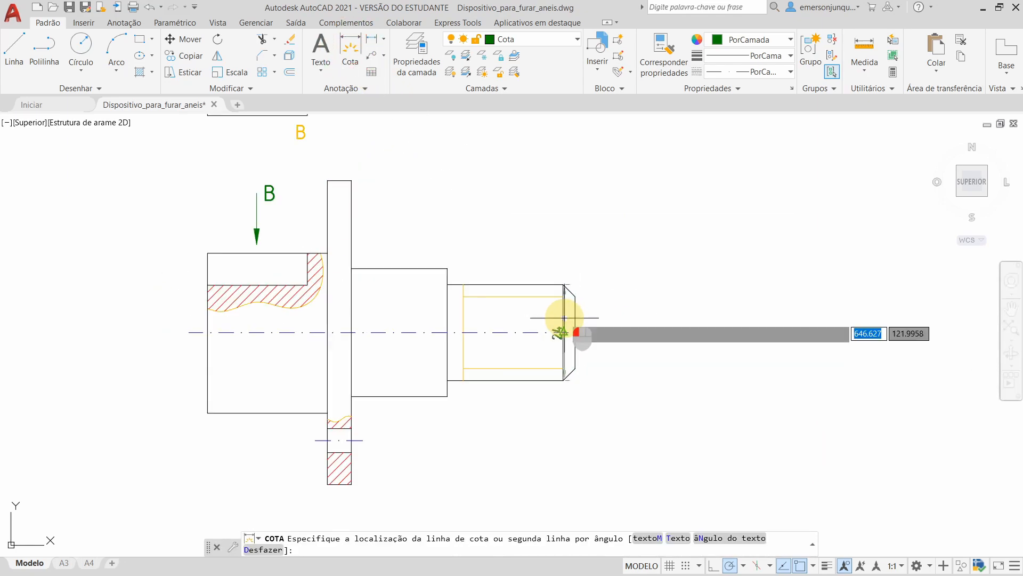
{"action": "left_click", "coordinate": [617, 325]}
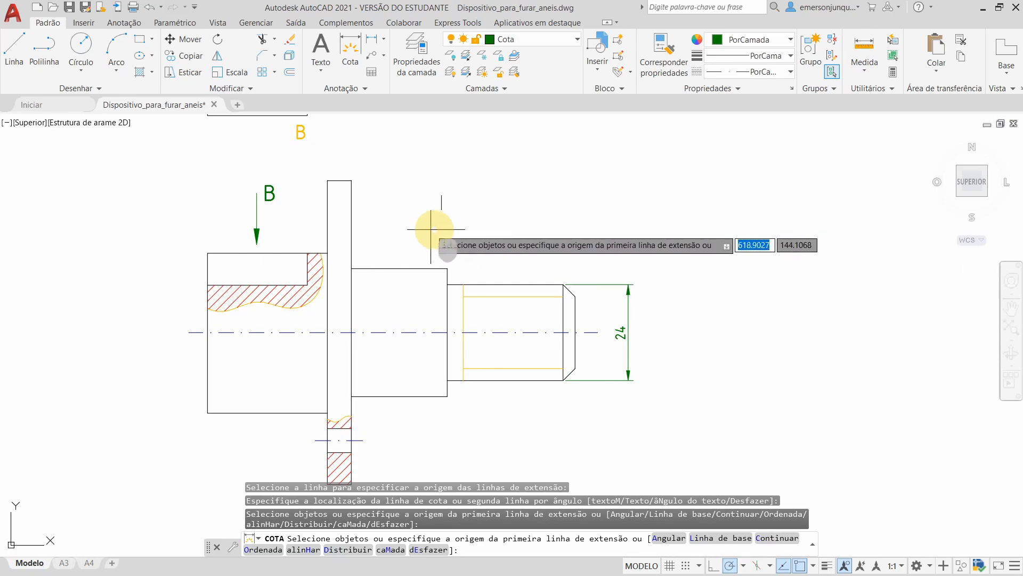
Dimension the diameters of the flange and the recessed shaft section, placing the flange dimension outermost beyond the recessed end.
{"action": "middle_click_drag", "start_coordinate": [426, 229], "coordinate": [496, 217]}
{"action": "key", "text": "Return"}
{"action": "left_click", "coordinate": [393, 203]}
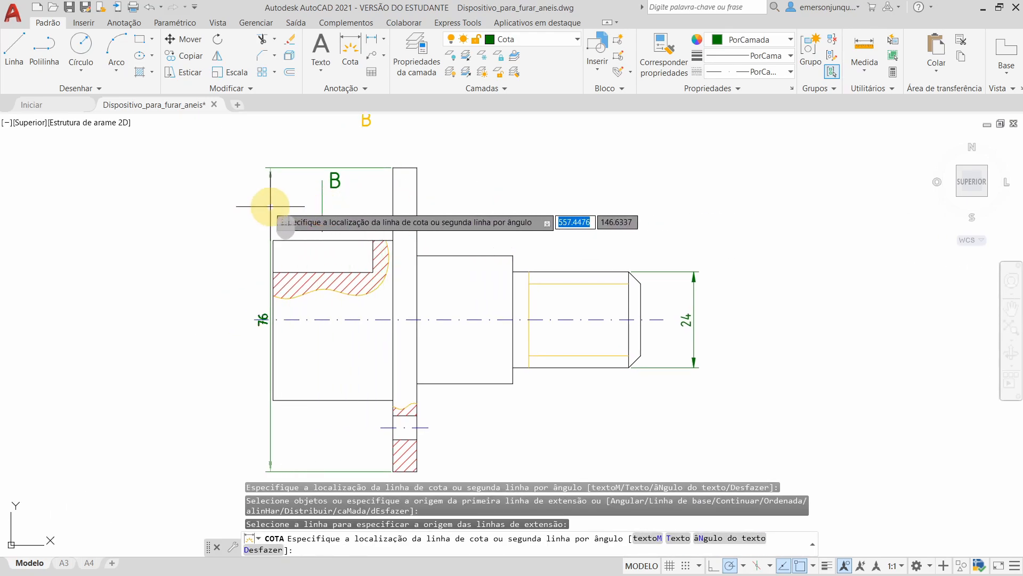
{"action": "left_click", "coordinate": [162, 217]}
{"action": "key", "text": "Return"}
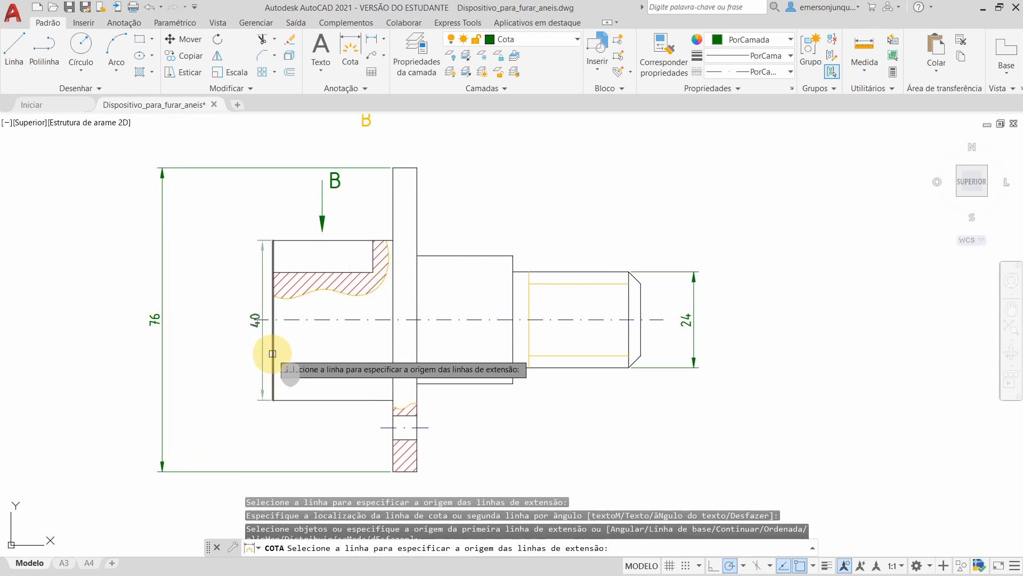
{"action": "left_click", "coordinate": [272, 353]}
{"action": "left_click", "coordinate": [204, 341]}
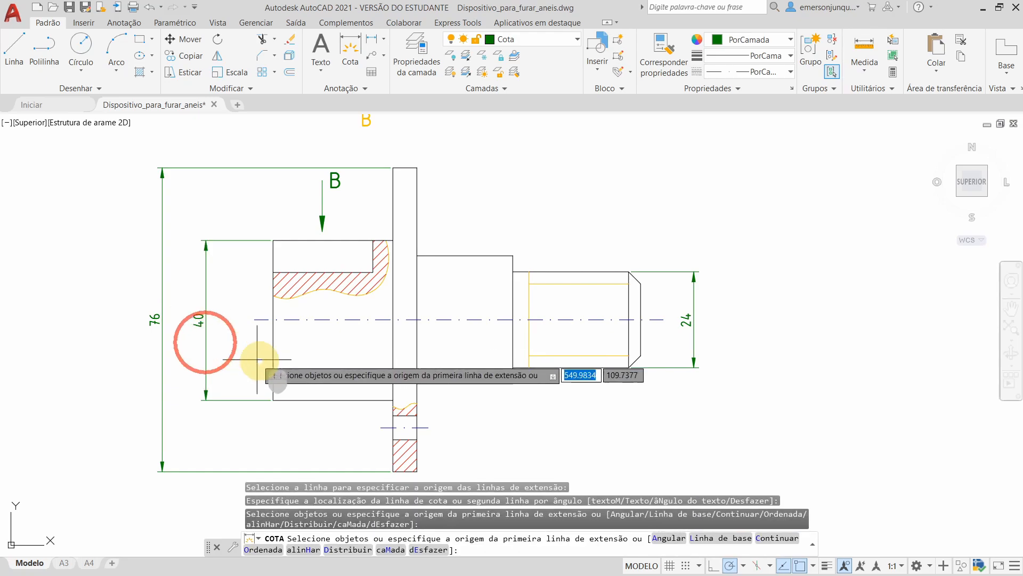
Dimension the diameter of the step between flange and thread, placing it outside the thread's diameter dimension, and end dimensioning.
{"action": "scroll", "coordinate": [587, 422], "scroll_direction": "down", "scroll_amount": 2}
{"action": "mouse_move", "coordinate": [587, 423]}
{"action": "middle_mouse_down"}
{"action": "mouse_move", "coordinate": [479, 370]}
{"action": "mouse_move", "coordinate": [489, 375]}
{"action": "mouse_move", "coordinate": [472, 384]}
{"action": "middle_mouse_up"}
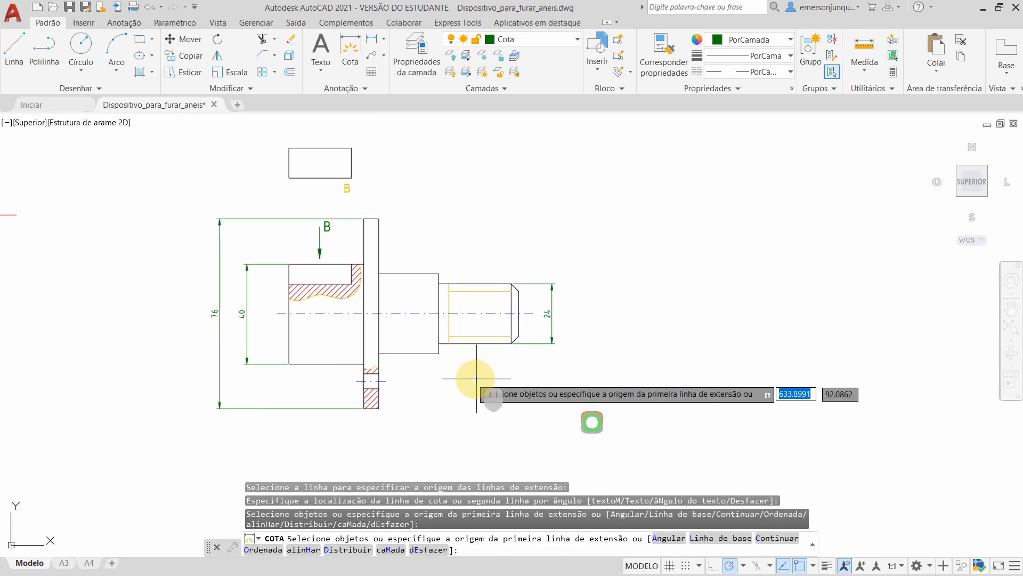
{"action": "scroll", "coordinate": [426, 309], "scroll_direction": "up", "scroll_amount": 2}
{"action": "left_click", "coordinate": [439, 280]}
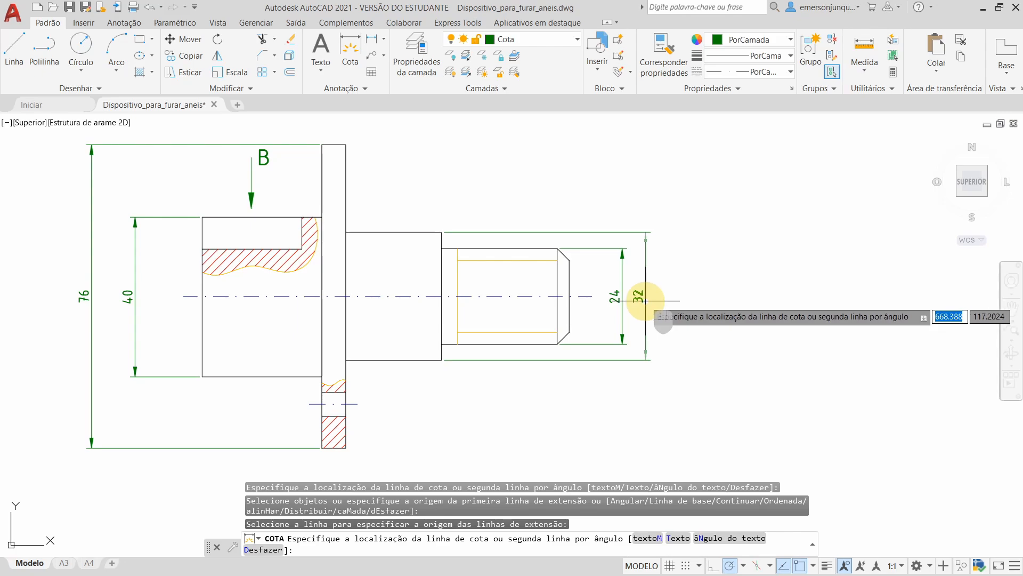
{"action": "left_click", "coordinate": [645, 300]}
{"action": "scroll", "coordinate": [715, 337], "scroll_direction": "down", "scroll_amount": 2}
{"action": "middle_click_drag", "start_coordinate": [714, 338], "coordinate": [658, 327]}
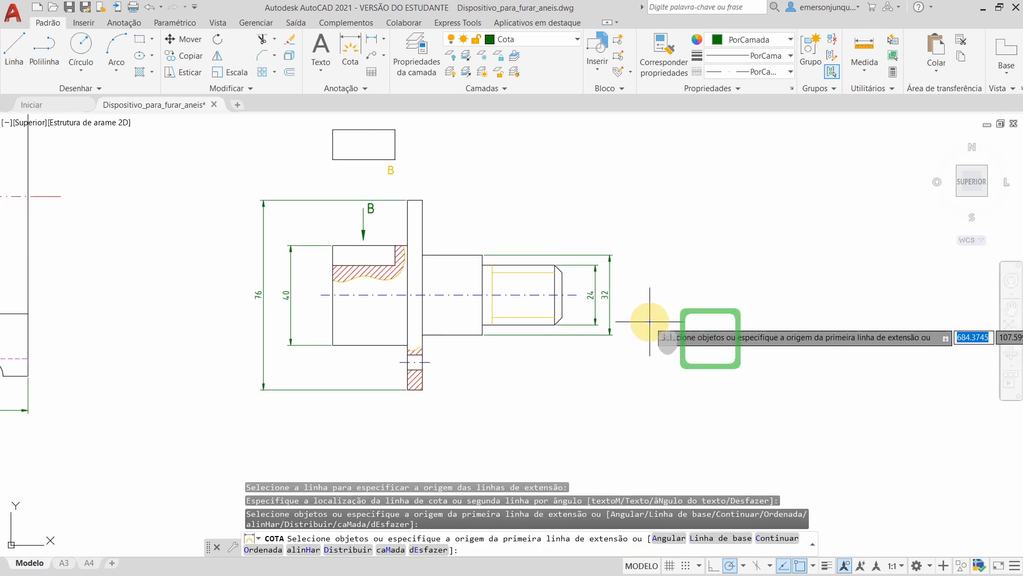
{"action": "key", "text": "Escape"}
{"action": "key", "text": "Escape"}
Add a diameter symbol in front of the flange's outer diameter dimension text.
{"action": "scroll", "coordinate": [271, 344], "scroll_direction": "up", "scroll_amount": 2}
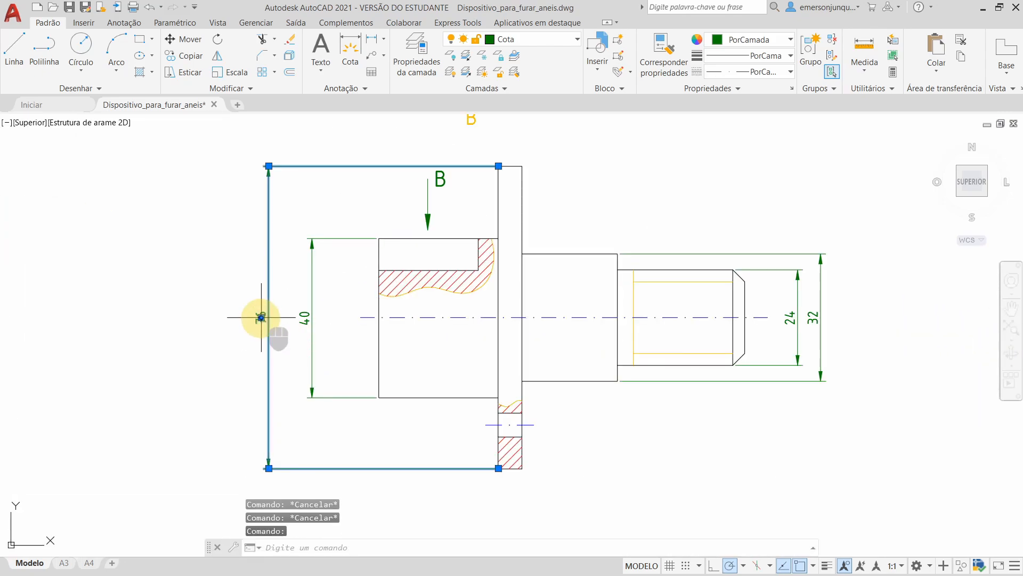
{"action": "double_click", "coordinate": [261, 317]}
{"action": "left_click", "coordinate": [681, 53]}
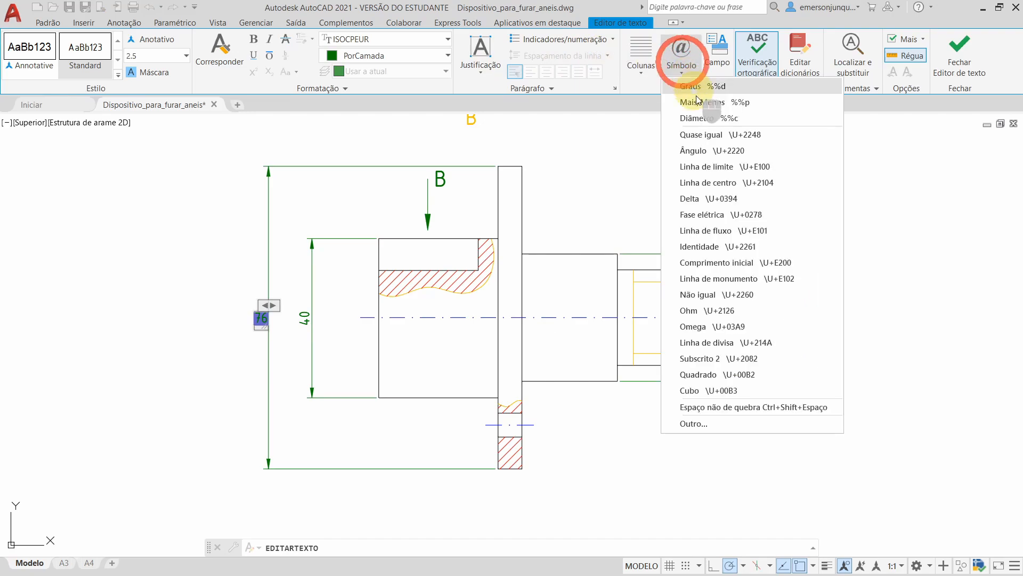
{"action": "left_click", "coordinate": [711, 119]}
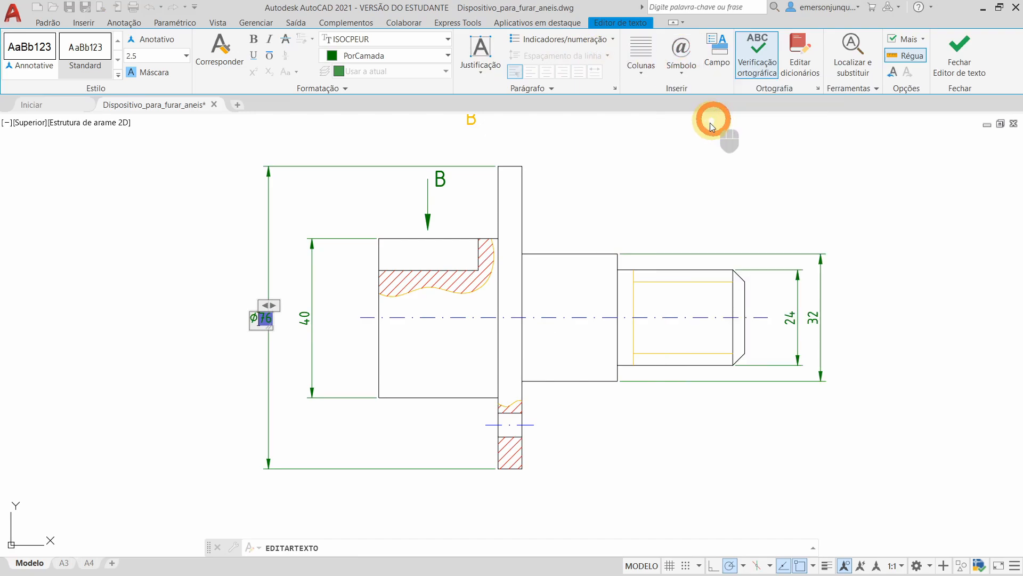
{"action": "left_click", "coordinate": [952, 64]}
Add a diameter symbol in front of the recessed section's diameter dimension text.
{"action": "left_click", "coordinate": [307, 318]}
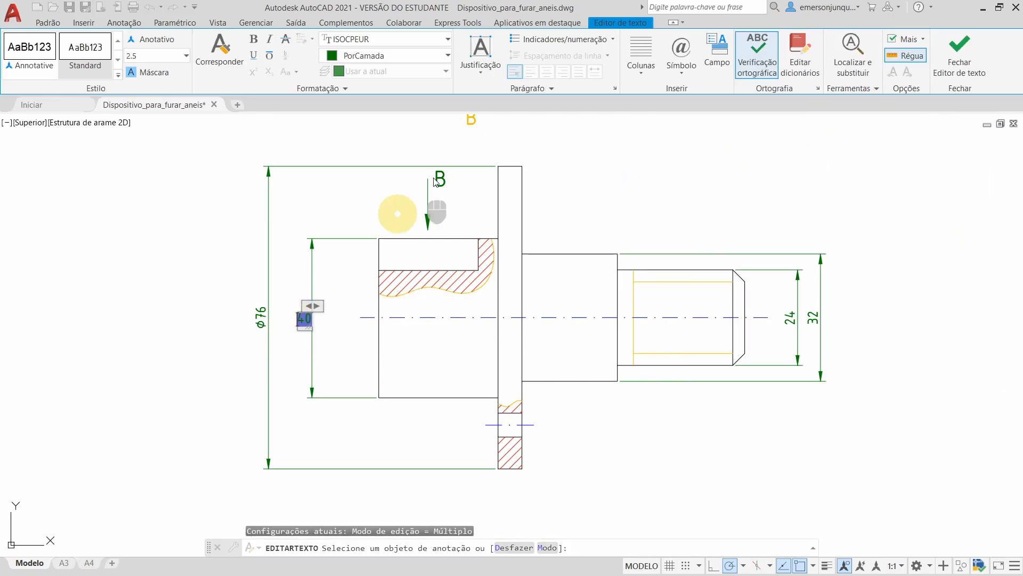
{"action": "left_click", "coordinate": [681, 68]}
{"action": "left_click", "coordinate": [712, 118]}
{"action": "left_click", "coordinate": [714, 320]}
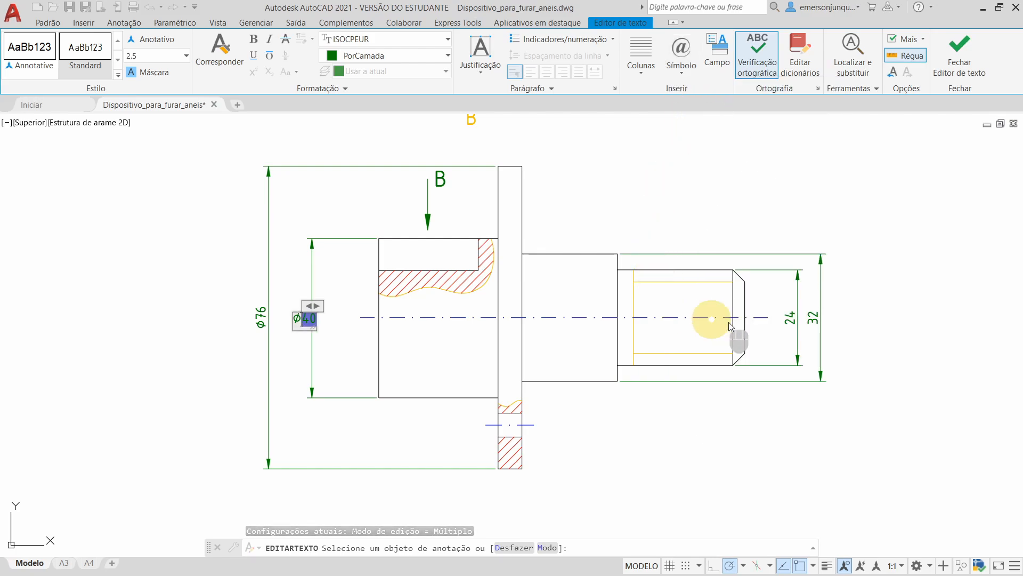
Prefix the threaded end's diameter dimension with "M" so it reads M24.
{"action": "left_click", "coordinate": [792, 320]}
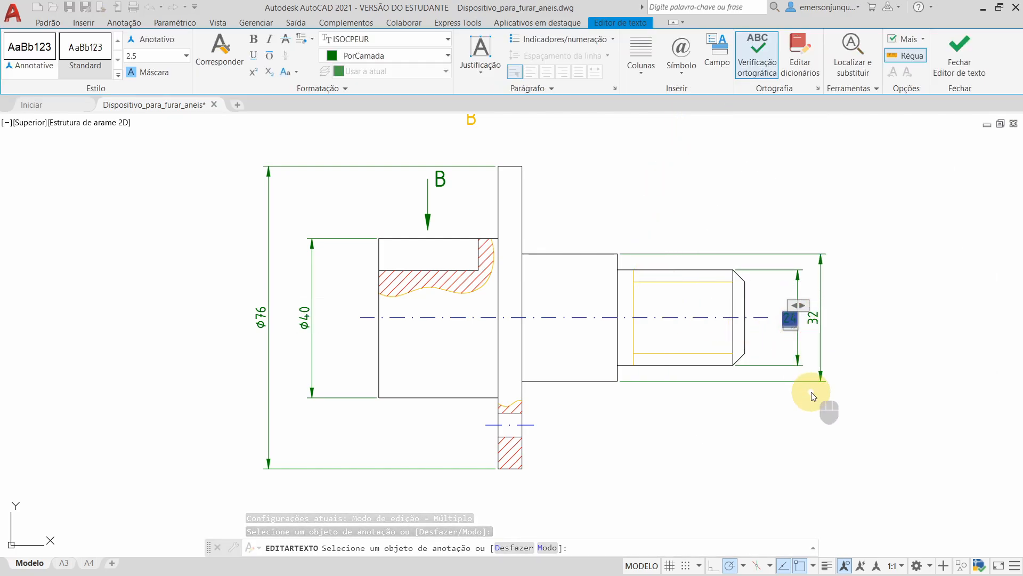
{"action": "left_click", "coordinate": [681, 61]}
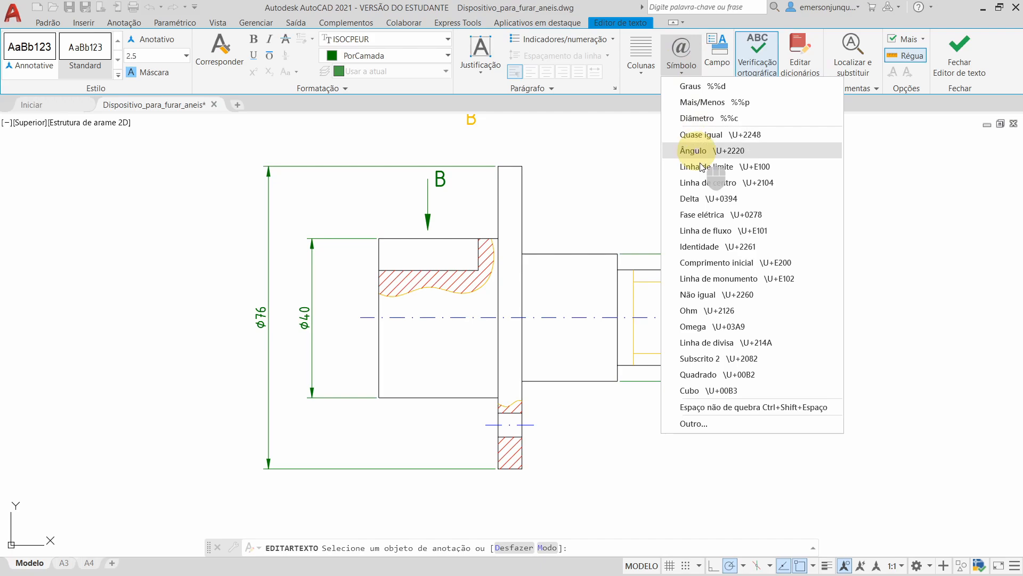
{"action": "left_click", "coordinate": [715, 119]}
{"action": "key", "text": "BackSpace"}
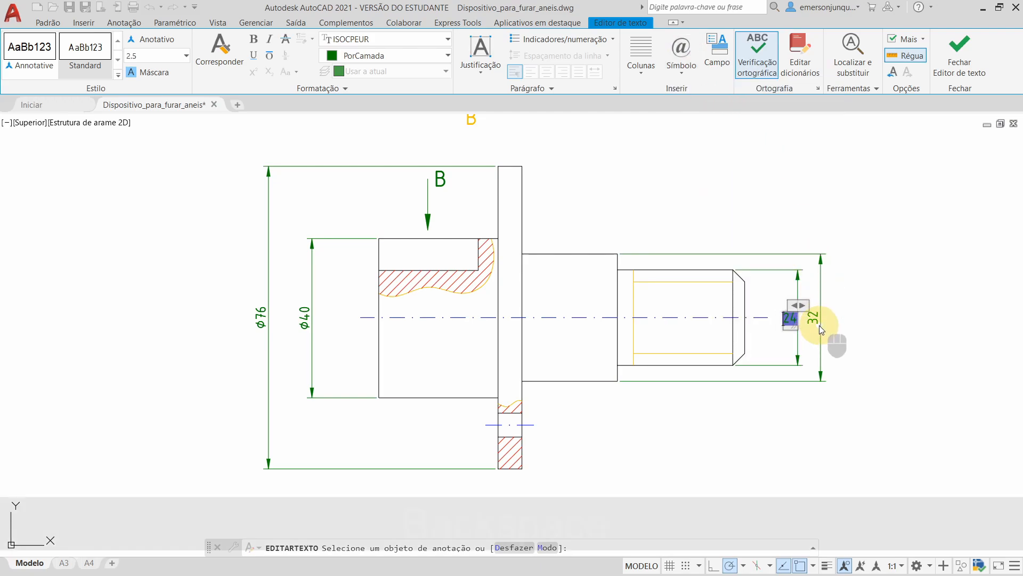
{"action": "type", "text": "M"}
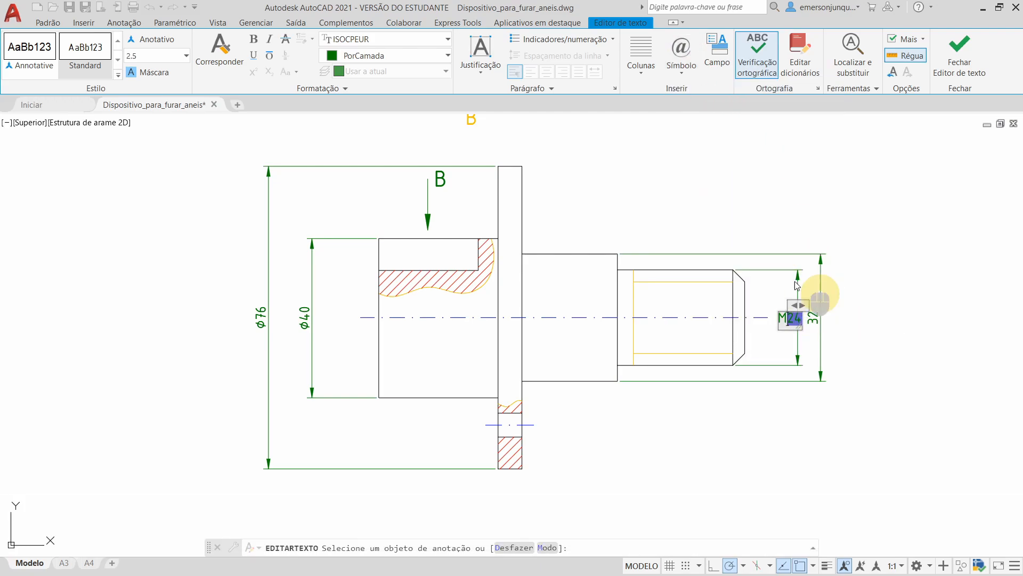
Add a diameter symbol in front of the diameter dimension of the step between flange and thread.
{"action": "left_click", "coordinate": [814, 318]}
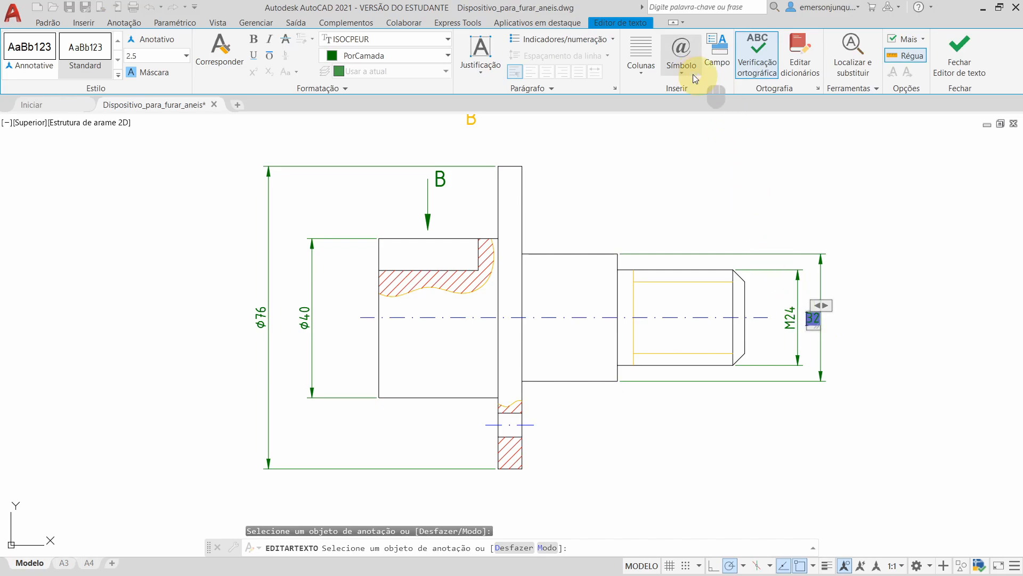
{"action": "left_click", "coordinate": [692, 74]}
{"action": "left_click", "coordinate": [718, 120]}
{"action": "left_click", "coordinate": [858, 250]}
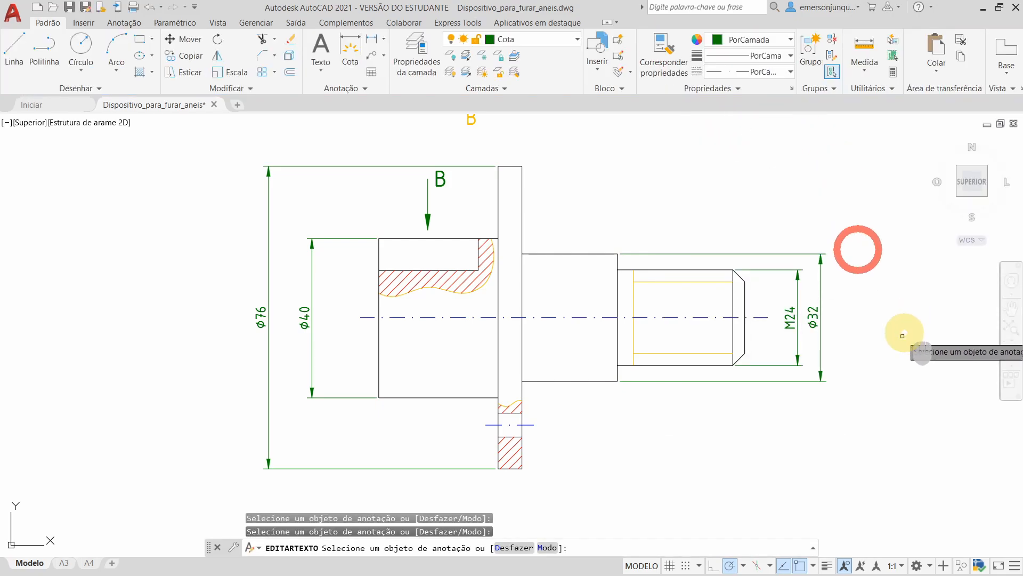
{"action": "scroll", "coordinate": [902, 336], "scroll_direction": "down", "scroll_amount": 3}
{"action": "mouse_move", "coordinate": [875, 359]}
{"action": "middle_mouse_down"}
{"action": "mouse_move", "coordinate": [650, 343]}
{"action": "mouse_move", "coordinate": [679, 356]}
{"action": "middle_mouse_up"}
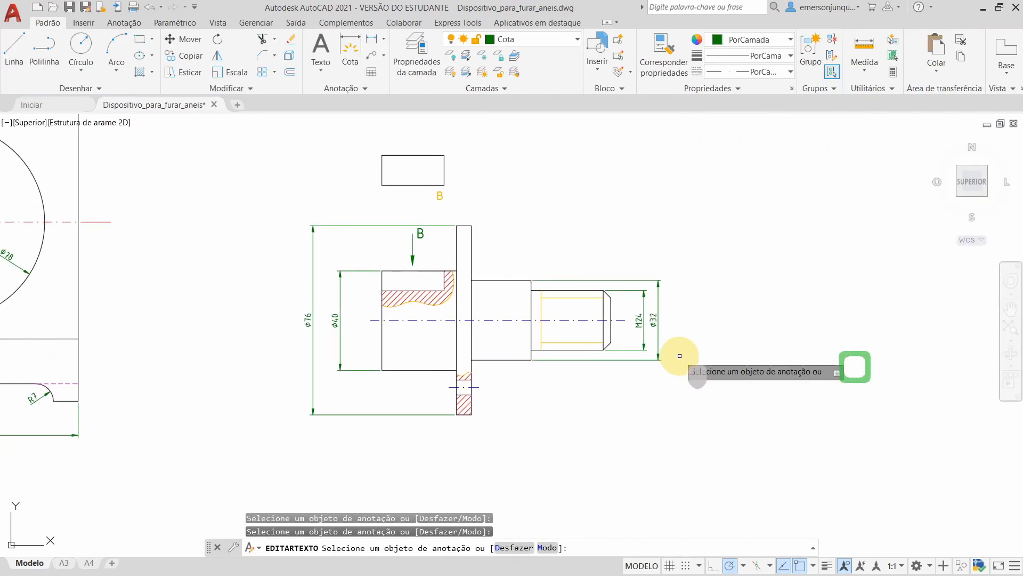
Dimension the thread's length from the chamfered end face, placing the horizontal dimension below the level of the flange.
{"action": "left_click", "coordinate": [124, 22]}
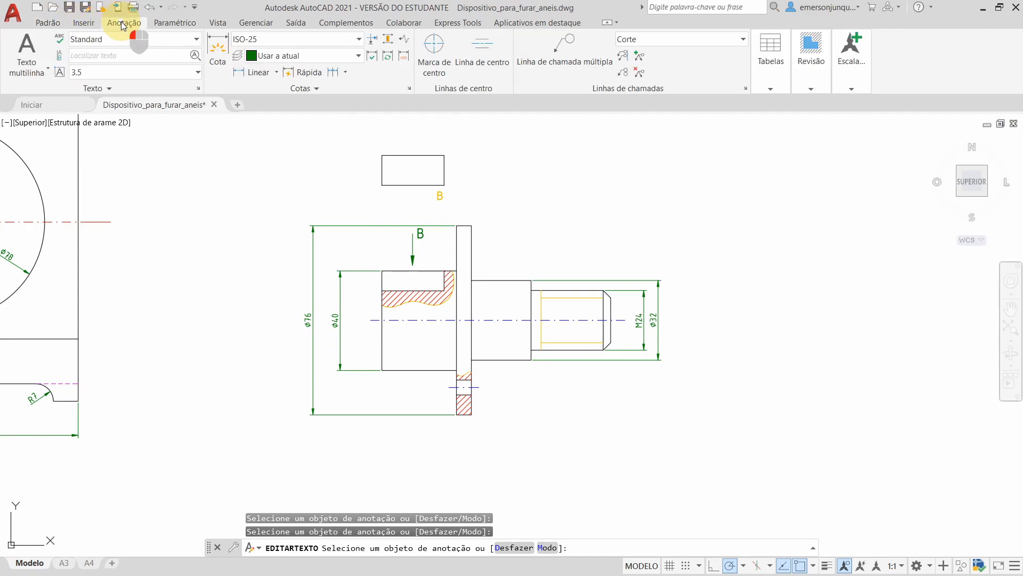
{"action": "key", "text": "Escape"}
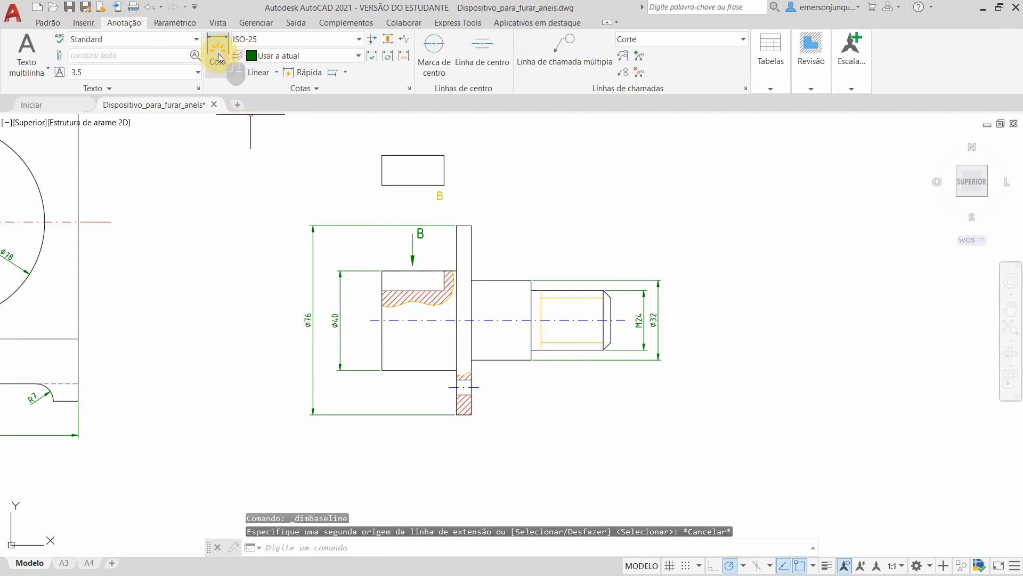
{"action": "left_click", "coordinate": [219, 54]}
{"action": "scroll", "coordinate": [611, 387], "scroll_direction": "up", "scroll_amount": 2}
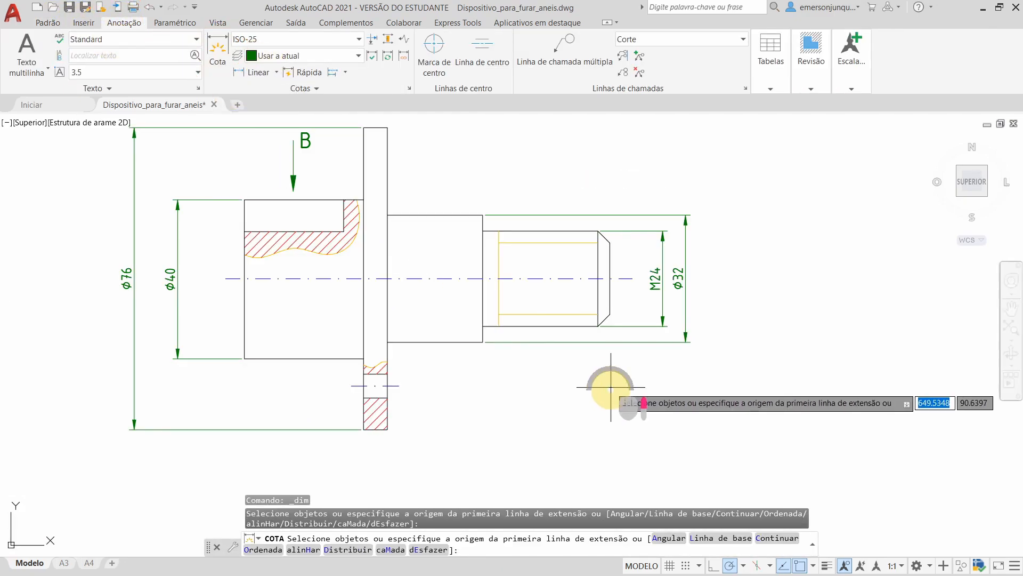
{"action": "left_click", "coordinate": [611, 314]}
{"action": "left_click", "coordinate": [499, 326]}
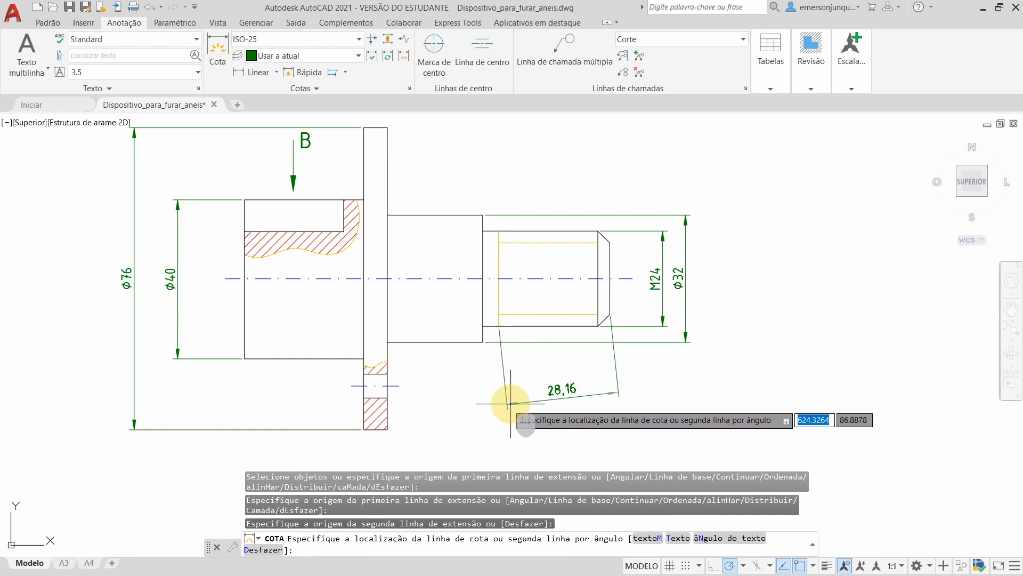
{"action": "middle_click_drag", "start_coordinate": [509, 431], "coordinate": [517, 334]}
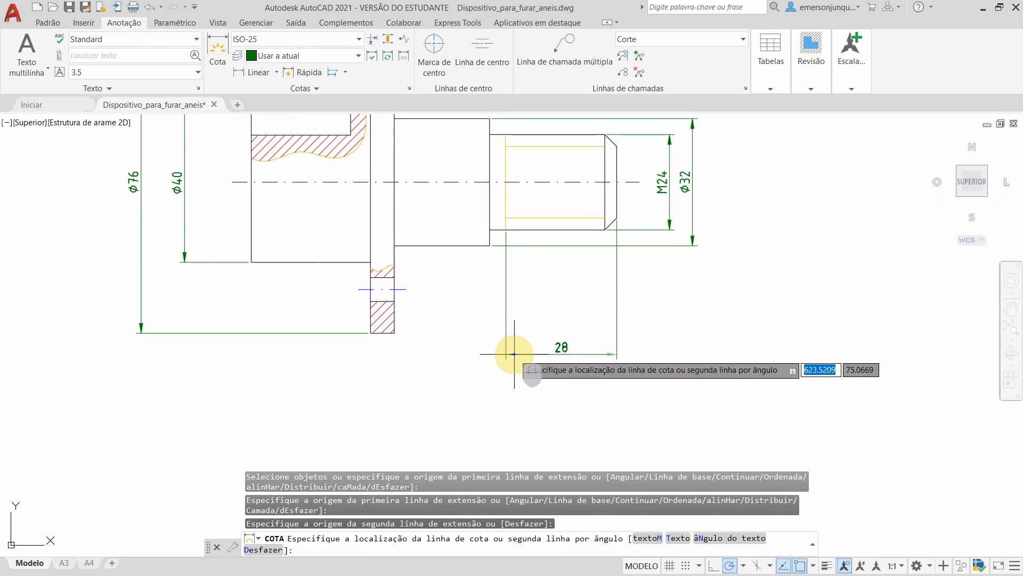
{"action": "left_click", "coordinate": [513, 356]}
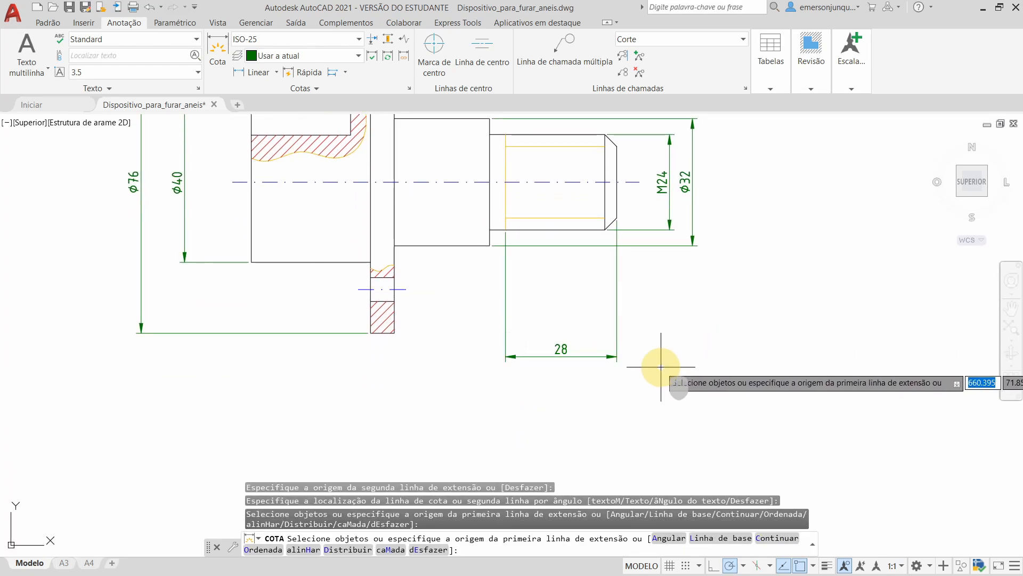
{"action": "key", "text": "Escape"}
Add baseline dimensions from the thread length dimension to the step's shoulder and to the adjacent flange face.
{"action": "left_click", "coordinate": [641, 380]}
{"action": "left_click", "coordinate": [607, 347]}
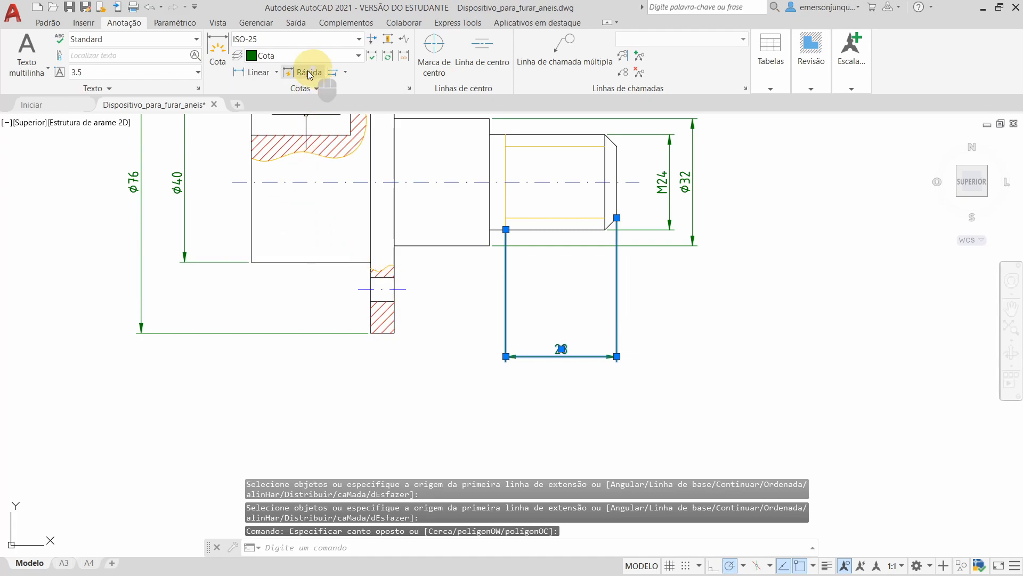
{"action": "left_click", "coordinate": [373, 120]}
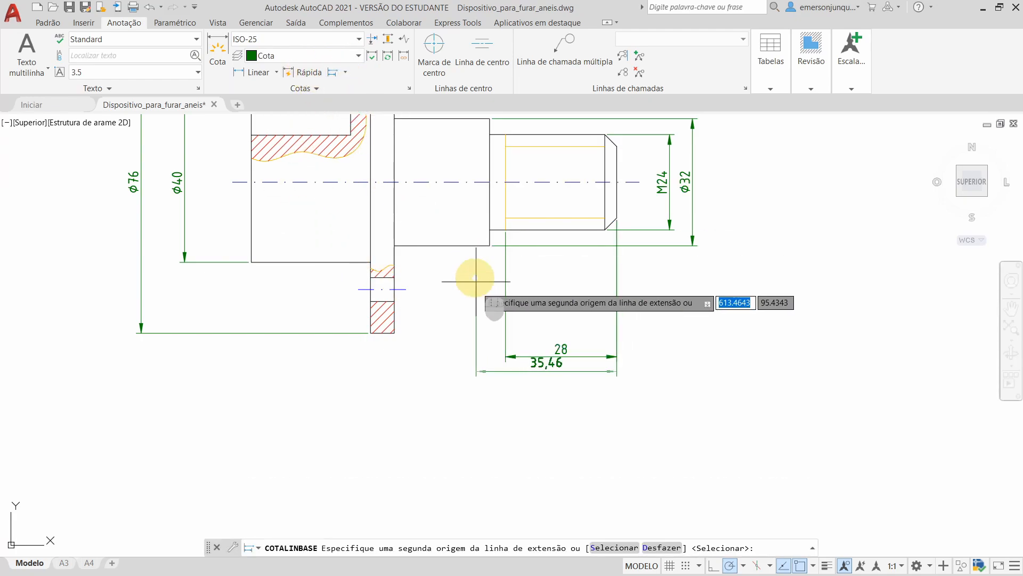
{"action": "left_click", "coordinate": [488, 245]}
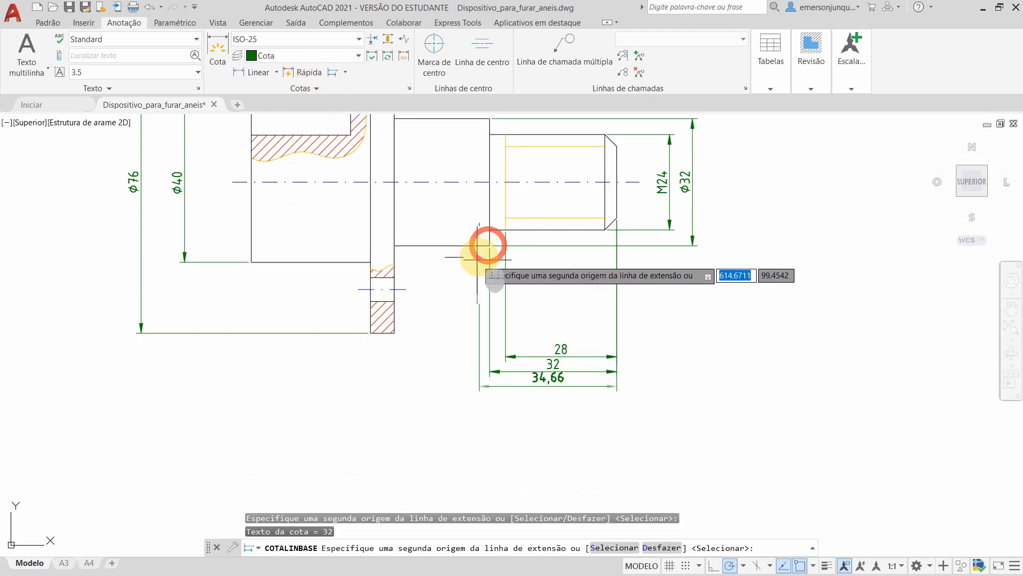
{"action": "left_click", "coordinate": [395, 333]}
{"action": "key", "text": "Return"}
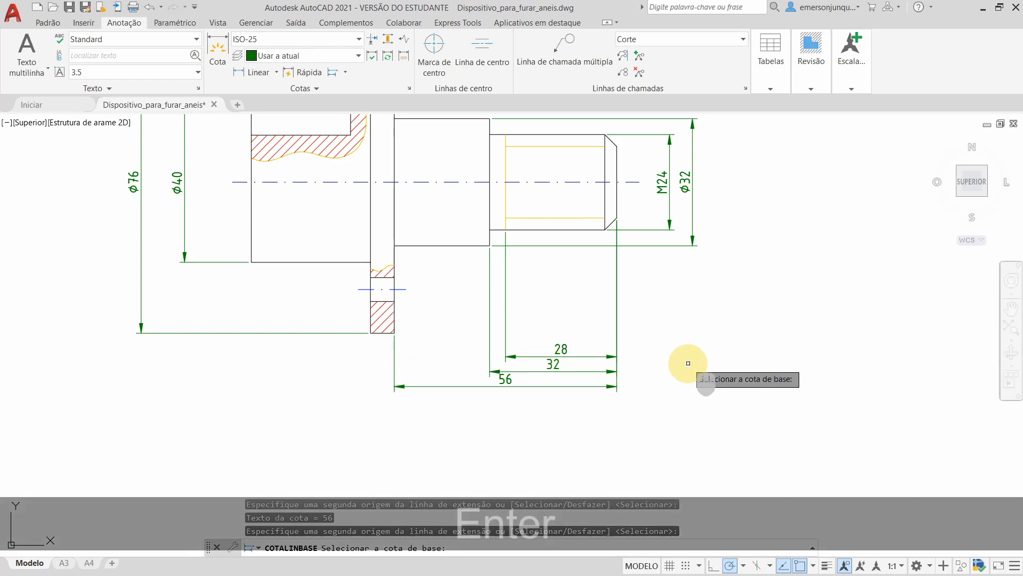
{"action": "key", "text": "Return"}
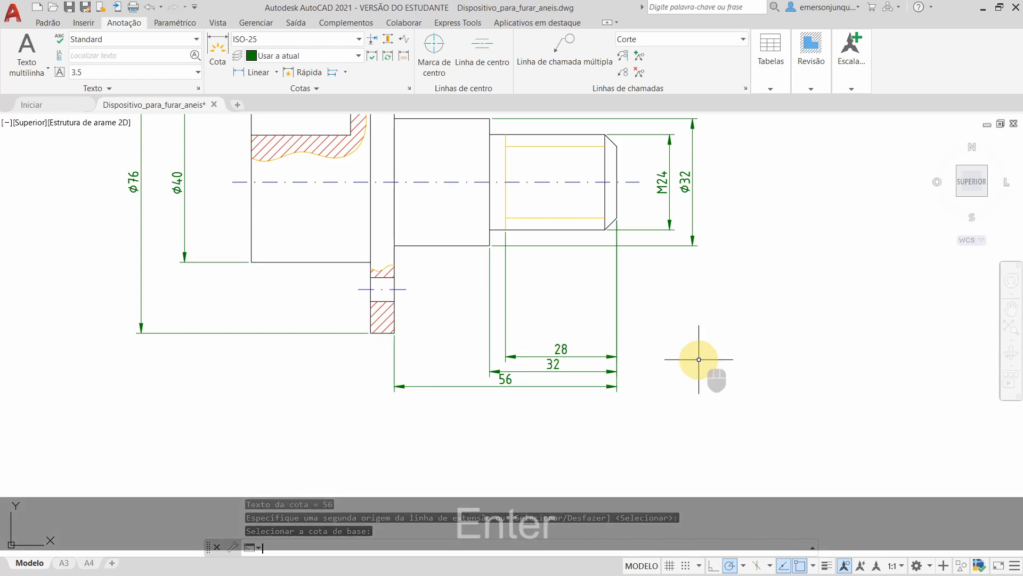
Move the thread length and shoulder dimension lines up to space the three stacked length dimensions more widely and evenly.
{"action": "scroll", "coordinate": [695, 358], "scroll_direction": "down", "scroll_amount": 3}
{"action": "scroll", "coordinate": [772, 370], "scroll_direction": "up", "scroll_amount": 1}
{"action": "scroll", "coordinate": [631, 407], "scroll_direction": "up", "scroll_amount": 5}
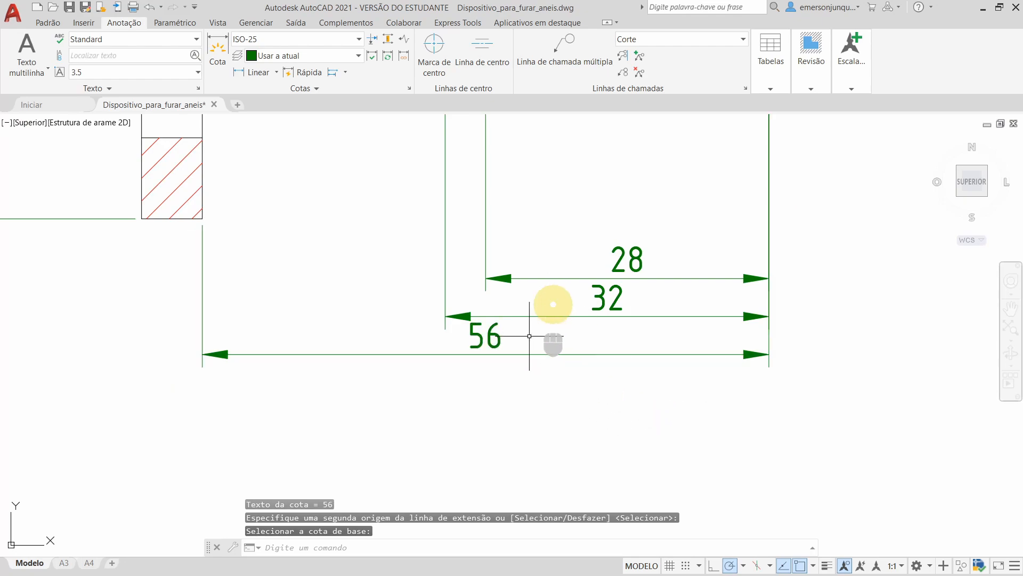
{"action": "scroll", "coordinate": [667, 410], "scroll_direction": "down", "scroll_amount": 4}
{"action": "left_click", "coordinate": [772, 427]}
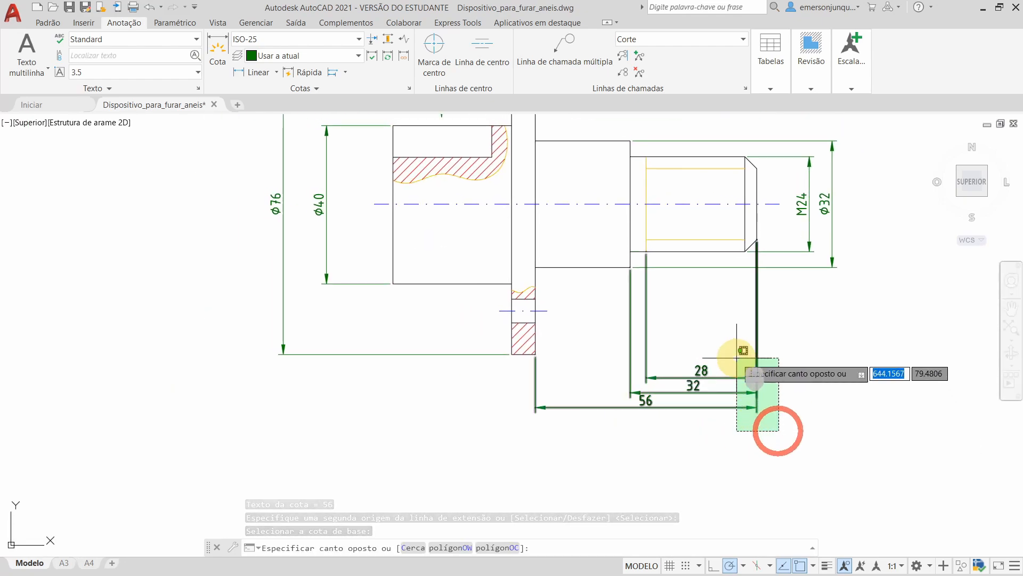
{"action": "left_click", "coordinate": [735, 342]}
{"action": "scroll", "coordinate": [799, 405], "scroll_direction": "up", "scroll_amount": 2}
{"action": "left_click", "coordinate": [729, 364]}
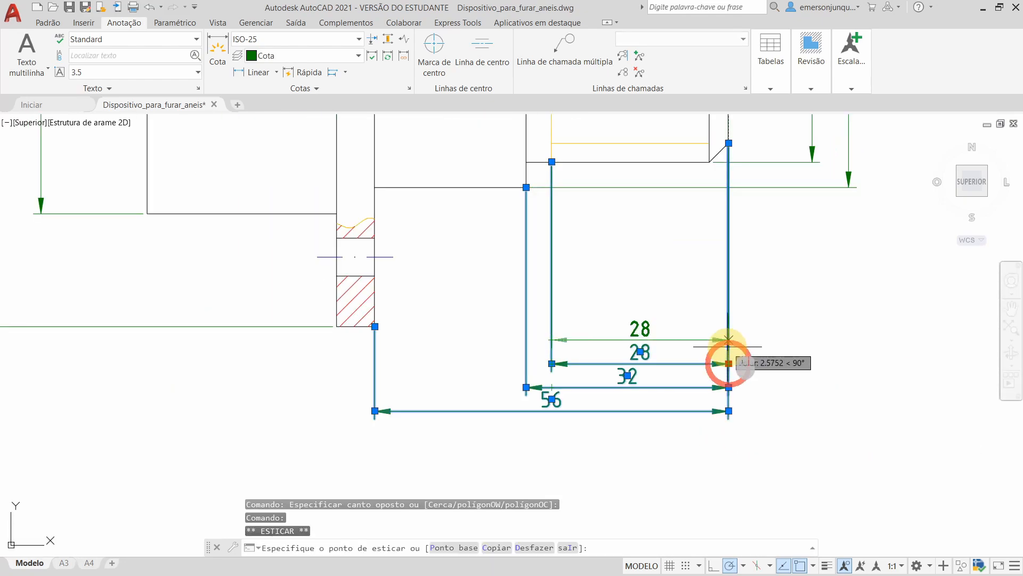
{"action": "left_click", "coordinate": [728, 339]}
{"action": "left_click", "coordinate": [728, 387]}
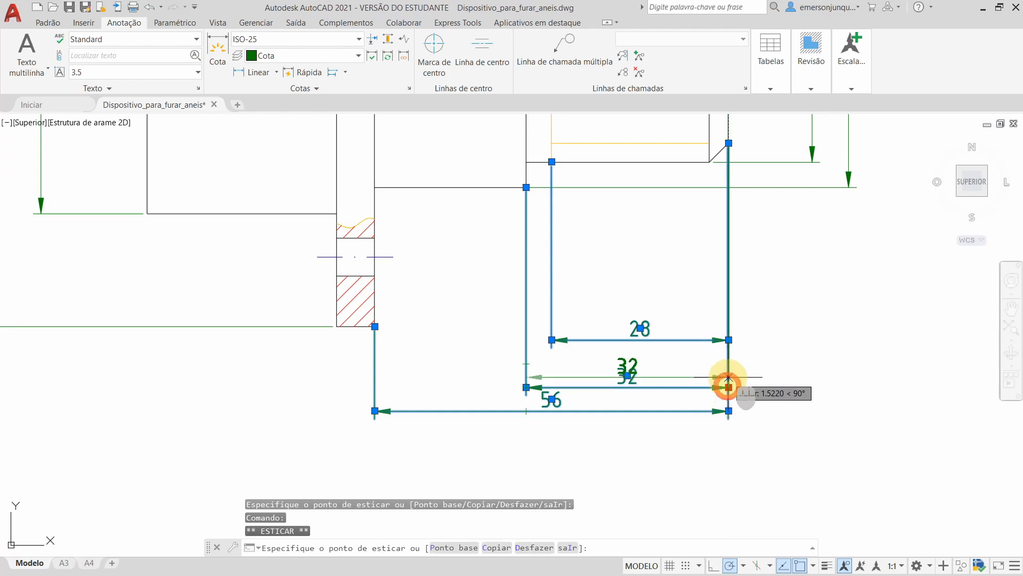
{"action": "left_click", "coordinate": [727, 374]}
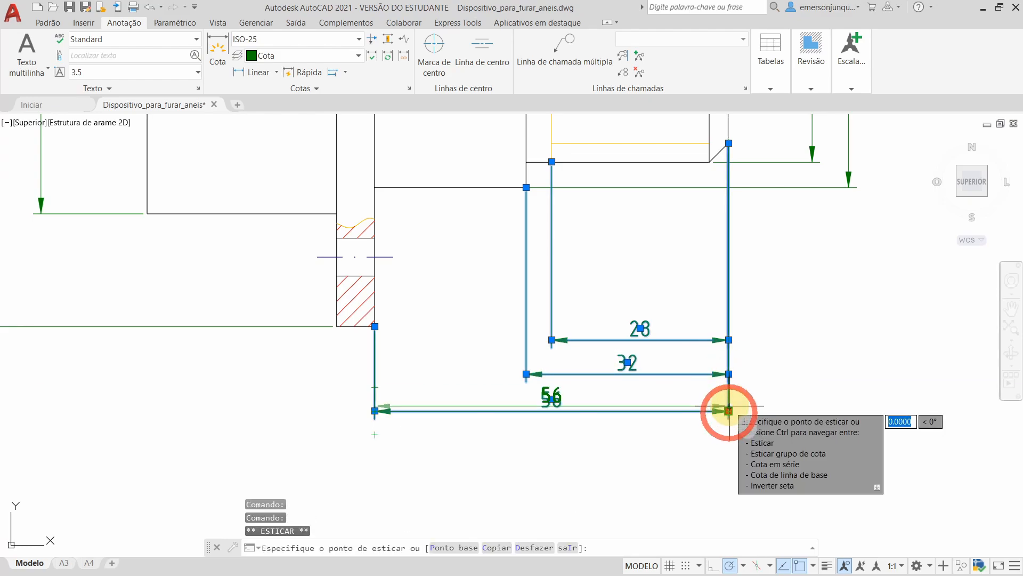
{"action": "scroll", "coordinate": [729, 411], "scroll_direction": "down", "scroll_amount": 2}
{"action": "key", "text": "Escape"}
{"action": "scroll", "coordinate": [783, 392], "scroll_direction": "down", "scroll_amount": 2}
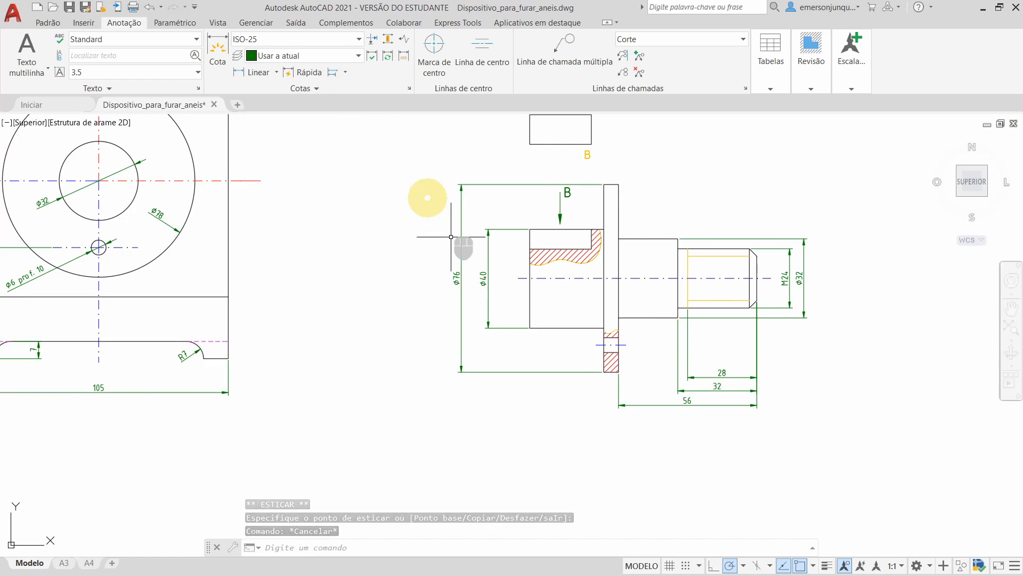
Add a linear dimension for the recessed section's length, aligned with the lowest of the stacked length dimensions.
{"action": "left_click", "coordinate": [254, 74]}
{"action": "scroll", "coordinate": [539, 368], "scroll_direction": "up", "scroll_amount": 2}
{"action": "left_click", "coordinate": [520, 302]}
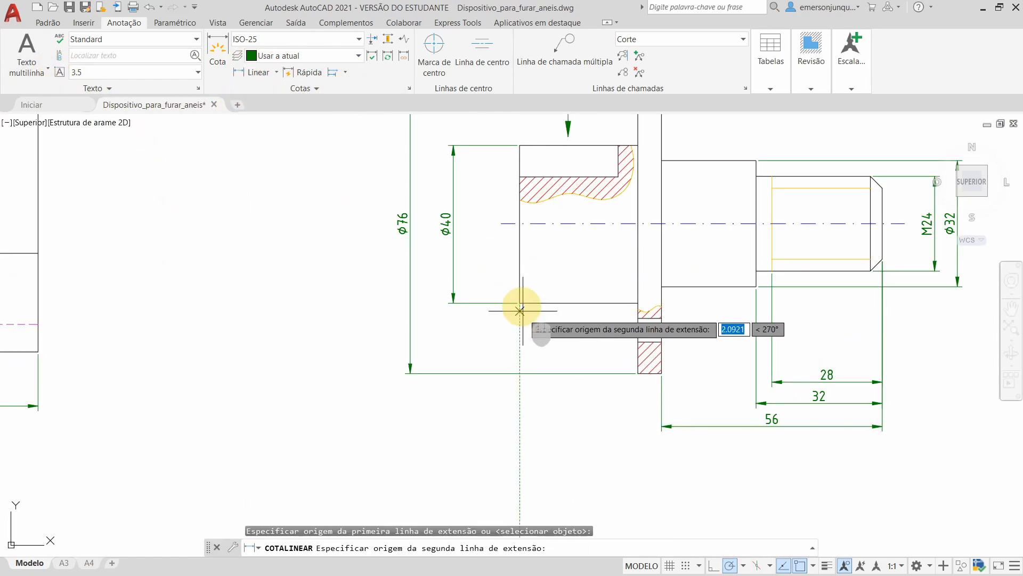
{"action": "left_click", "coordinate": [638, 373]}
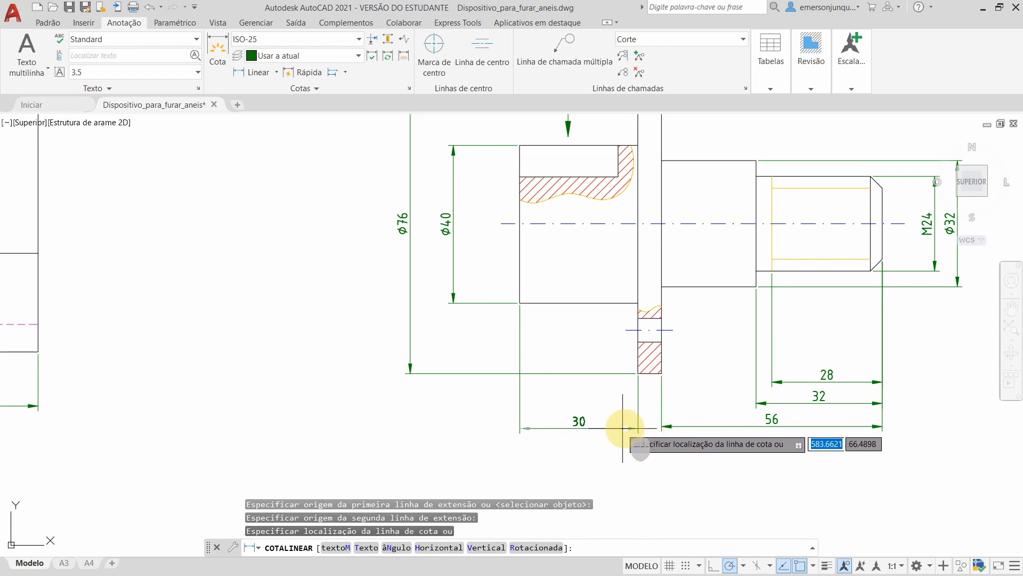
{"action": "left_click", "coordinate": [656, 426]}
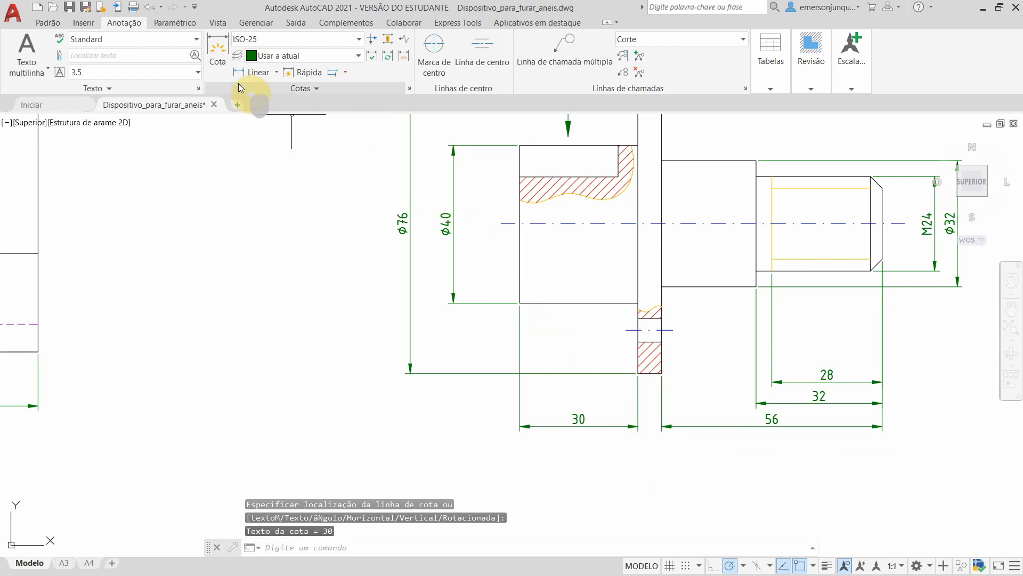
Add a linear dimension for the flange's thickness, in line with the recessed section's length dimension.
{"action": "left_click", "coordinate": [250, 73]}
{"action": "left_click", "coordinate": [638, 373]}
{"action": "left_click", "coordinate": [662, 373]}
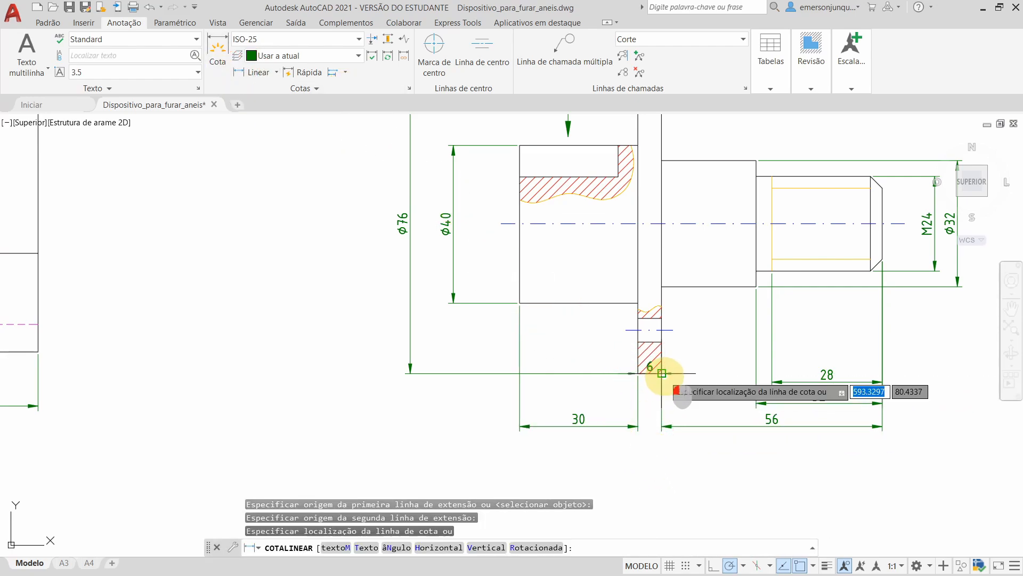
{"action": "left_click", "coordinate": [661, 426]}
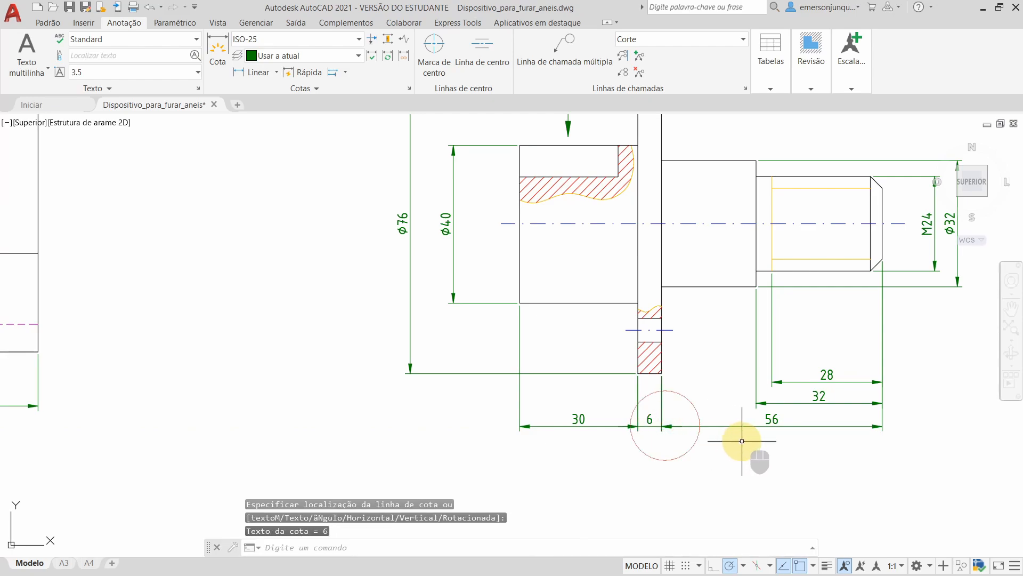
Add a linear dimension for the shaft's overall length, from the recessed end to the threaded end, below the other length dimensions.
{"action": "scroll", "coordinate": [737, 434], "scroll_direction": "down", "scroll_amount": 2}
{"action": "middle_click_drag", "start_coordinate": [737, 433], "coordinate": [654, 434]}
{"action": "left_click", "coordinate": [250, 79]}
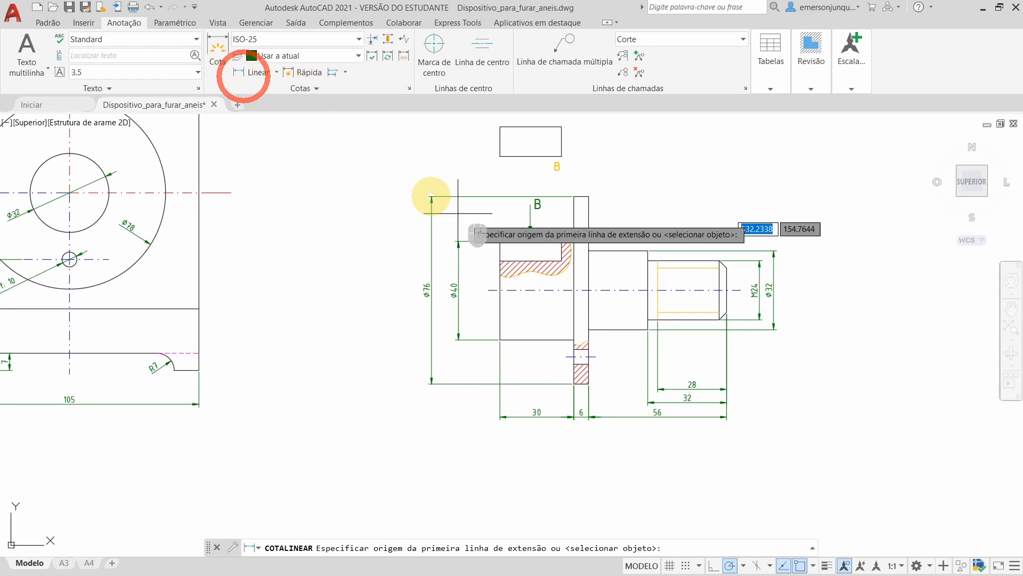
{"action": "left_click", "coordinate": [500, 339]}
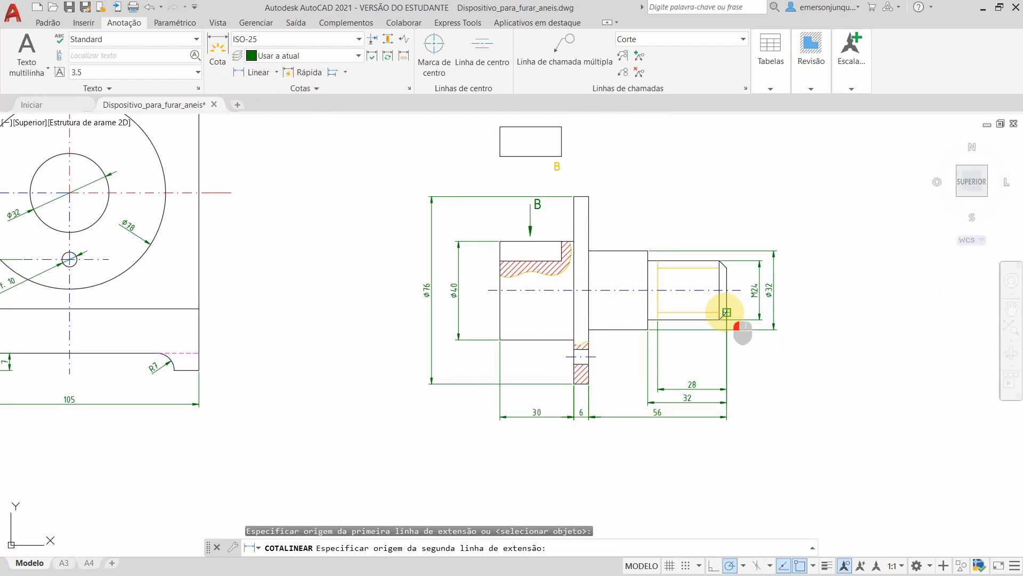
{"action": "left_click", "coordinate": [727, 319]}
{"action": "left_click", "coordinate": [693, 433]}
{"action": "scroll", "coordinate": [767, 431], "scroll_direction": "down", "scroll_amount": 2}
{"action": "middle_click_drag", "start_coordinate": [768, 431], "coordinate": [685, 388]}
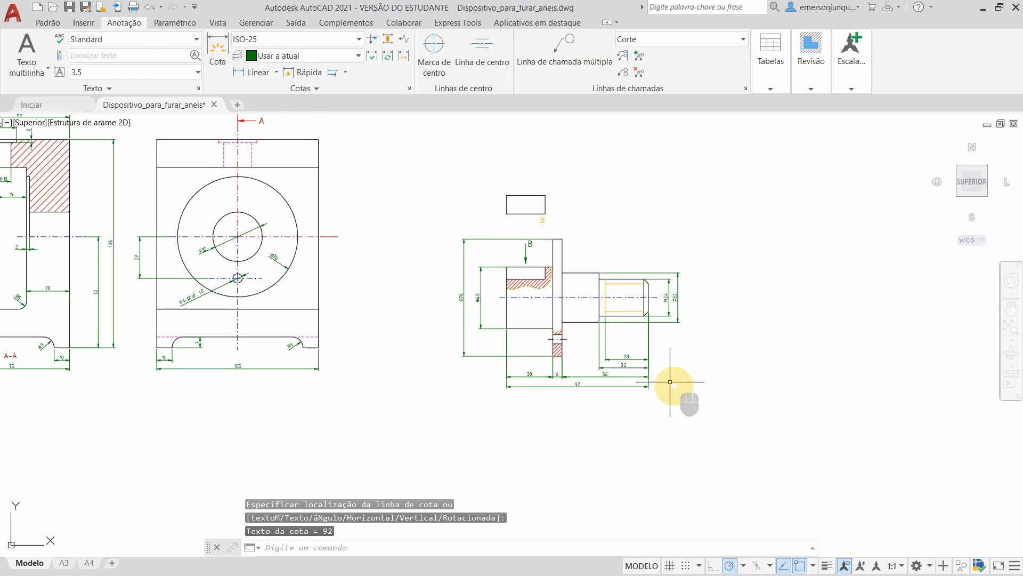
Add a vertical linear dimension for the height of the view B rectangle, in line with the Ø40 dimension.
{"action": "scroll", "coordinate": [703, 368], "scroll_direction": "up", "scroll_amount": 2}
{"action": "middle_click_drag", "start_coordinate": [649, 220], "coordinate": [667, 305]}
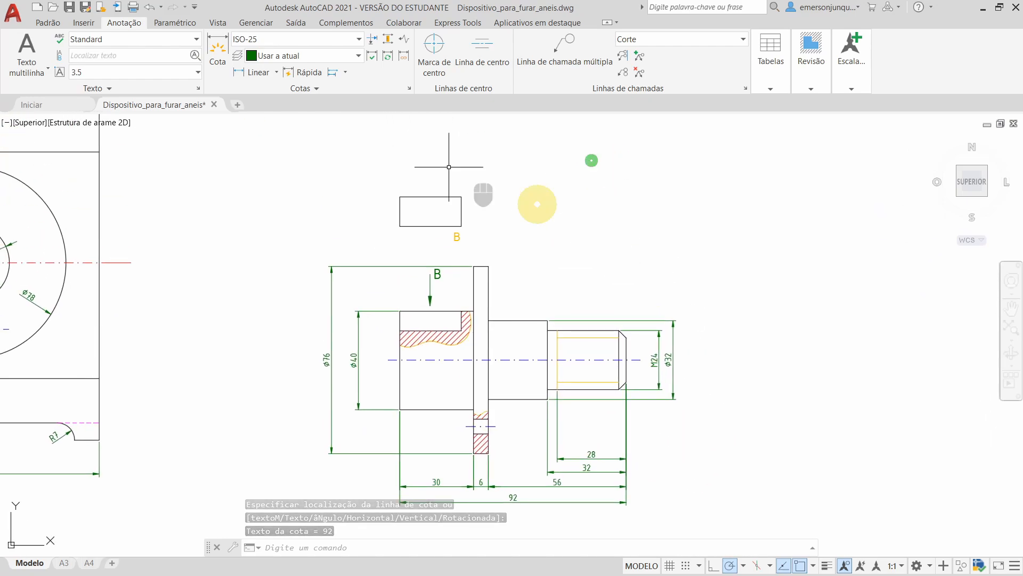
{"action": "left_click", "coordinate": [254, 72]}
{"action": "left_click", "coordinate": [400, 226]}
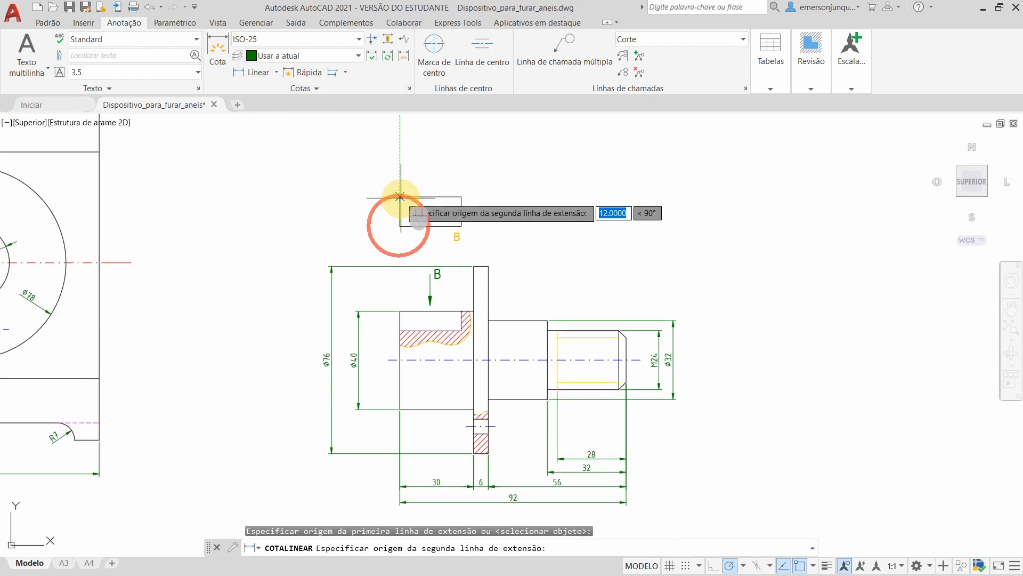
{"action": "left_click", "coordinate": [399, 196]}
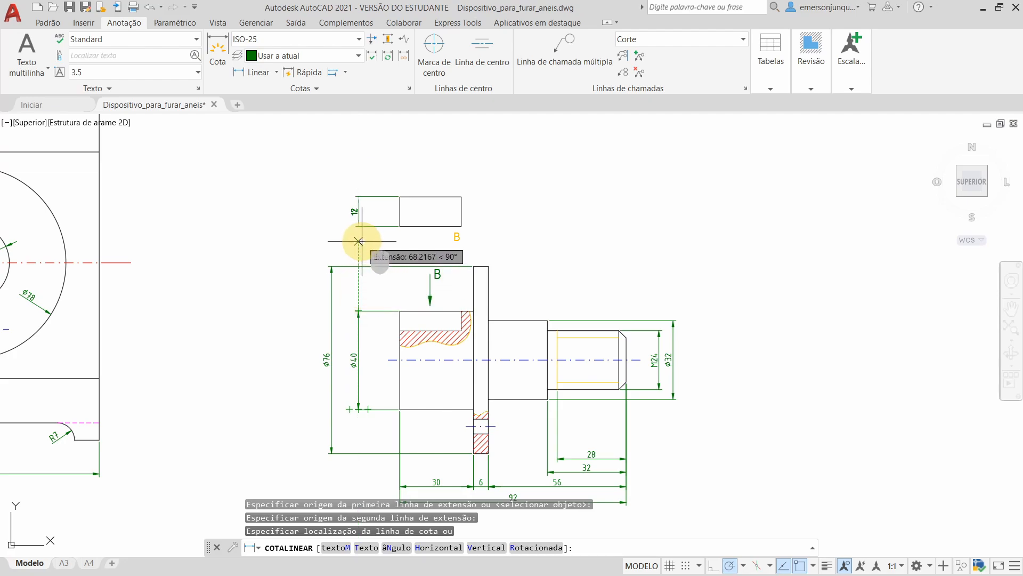
{"action": "left_click", "coordinate": [358, 224]}
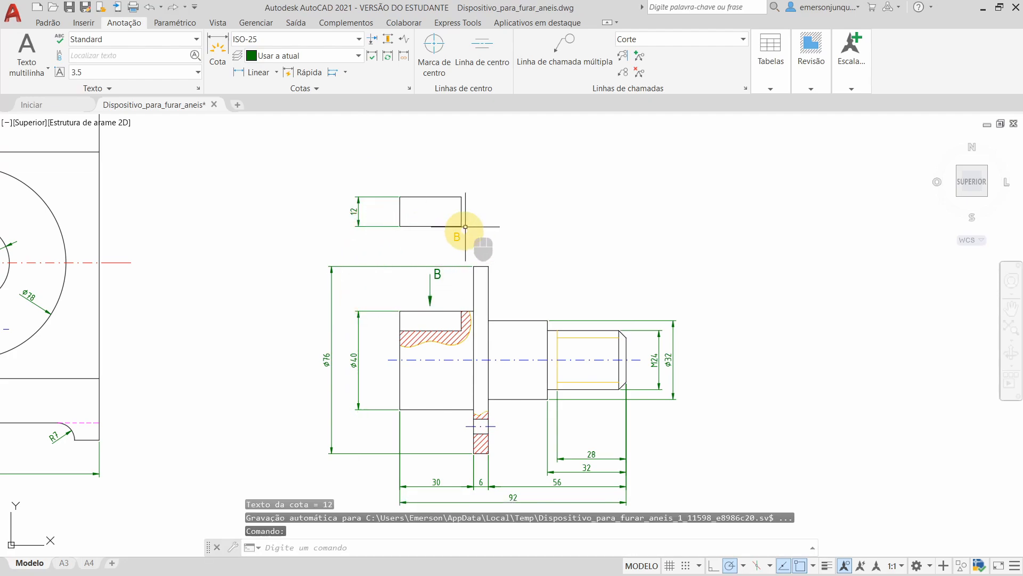
Add a horizontal linear dimension for the length of the view B rectangle, placed just below it.
{"action": "left_click", "coordinate": [253, 77]}
{"action": "left_click", "coordinate": [400, 226]}
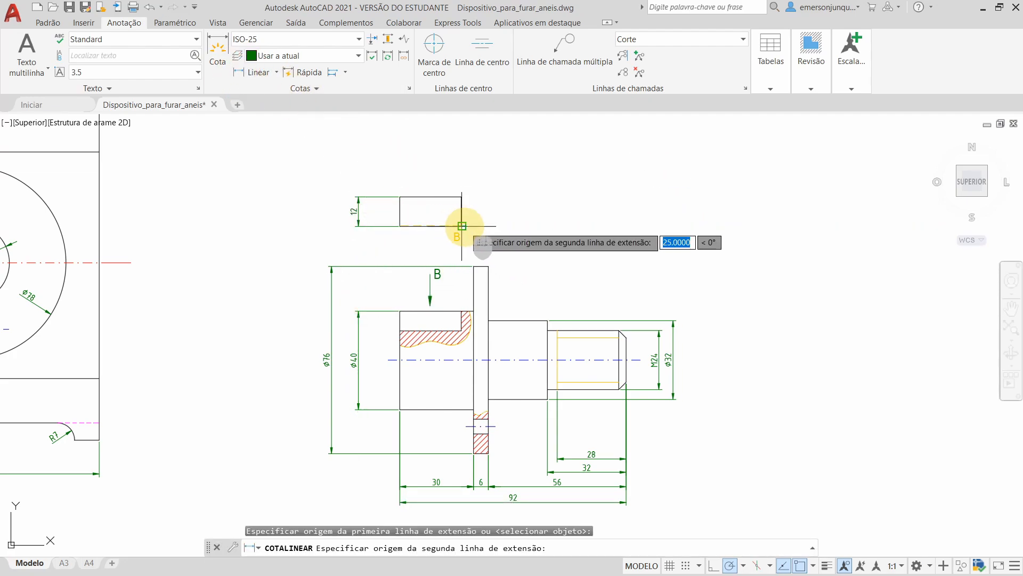
{"action": "left_click", "coordinate": [462, 226]}
{"action": "left_click", "coordinate": [455, 249]}
{"action": "scroll", "coordinate": [454, 250], "scroll_direction": "down", "scroll_amount": 3}
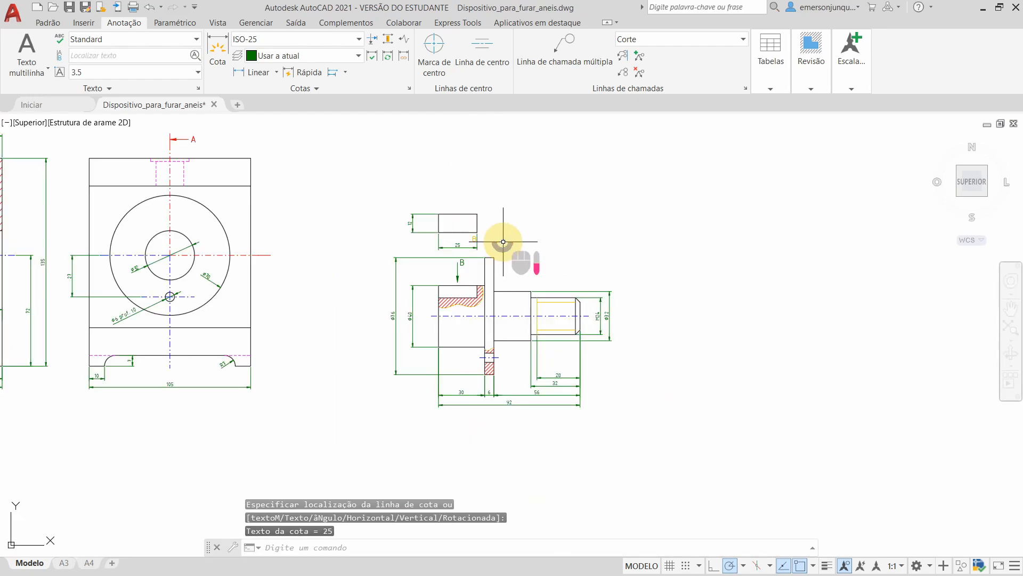
Shift the yellow view label B slightly left so it clears the extension line of the rectangle's length dimension.
{"action": "scroll", "coordinate": [502, 237], "scroll_direction": "up", "scroll_amount": 6}
{"action": "key", "text": "Escape"}
{"action": "left_click", "coordinate": [421, 233]}
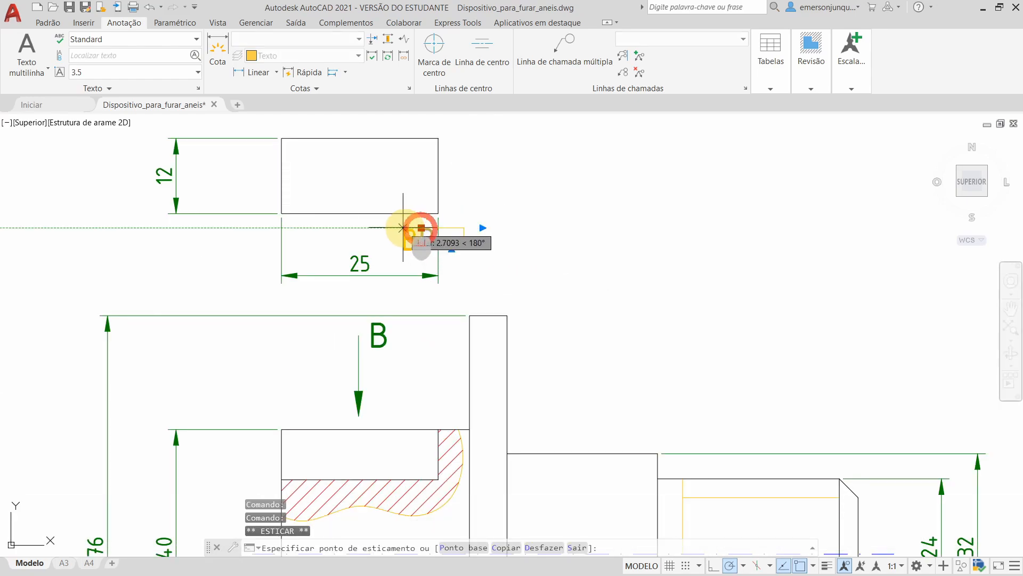
{"action": "key", "text": "Escape"}
{"action": "scroll", "coordinate": [488, 224], "scroll_direction": "down", "scroll_amount": 4}
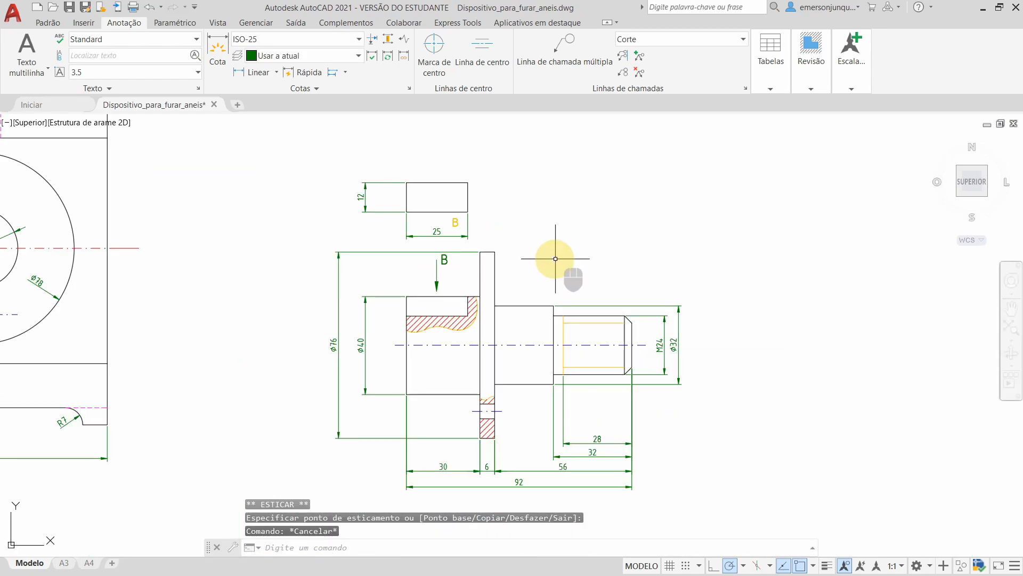
{"action": "scroll", "coordinate": [479, 229], "scroll_direction": "down", "scroll_amount": 2}
{"action": "scroll", "coordinate": [496, 238], "scroll_direction": "up", "scroll_amount": 3}
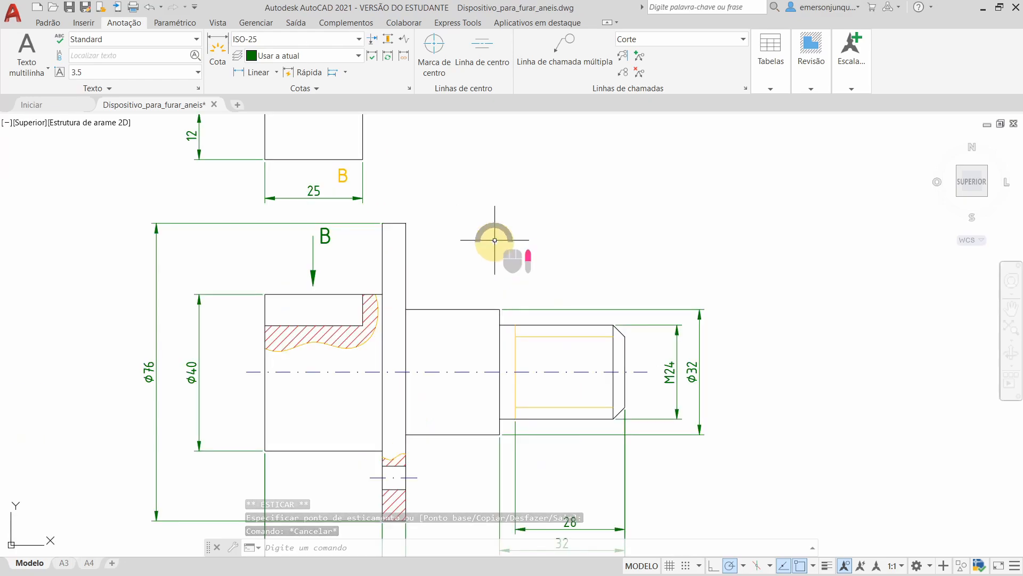
{"action": "scroll", "coordinate": [497, 248], "scroll_direction": "down", "scroll_amount": 1}
{"action": "scroll", "coordinate": [493, 222], "scroll_direction": "up", "scroll_amount": 1}
{"action": "scroll", "coordinate": [487, 221], "scroll_direction": "down", "scroll_amount": 1}
{"action": "scroll", "coordinate": [504, 222], "scroll_direction": "up", "scroll_amount": 1}
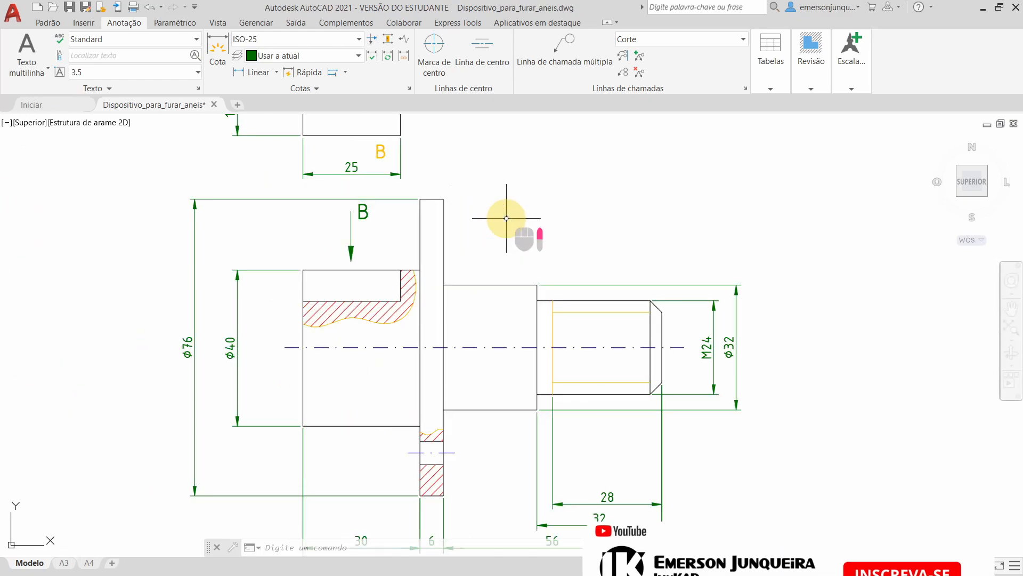
{"action": "scroll", "coordinate": [506, 218], "scroll_direction": "down", "scroll_amount": 1}
{"action": "scroll", "coordinate": [506, 218], "scroll_direction": "up", "scroll_amount": 1}
{"action": "scroll", "coordinate": [506, 218], "scroll_direction": "down", "scroll_amount": 1}
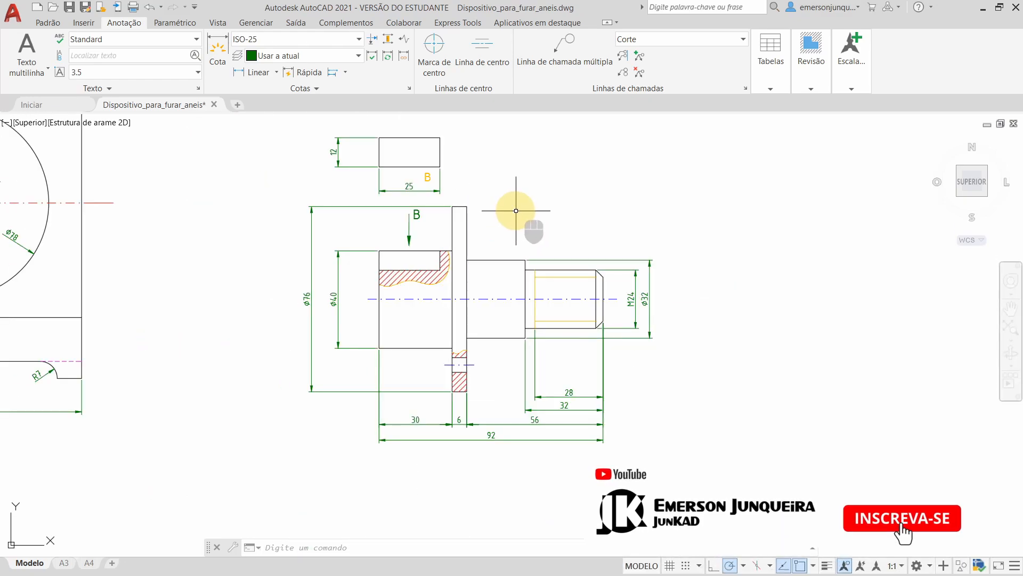
{"action": "middle_click_drag", "start_coordinate": [516, 211], "coordinate": [518, 219]}
Move the whole shaft drawing, including view B and all its dimensions, to the free area below the fixture's section view A-A.
{"action": "scroll", "coordinate": [522, 215], "scroll_direction": "down", "scroll_amount": 5}
{"action": "left_click", "coordinate": [616, 338]}
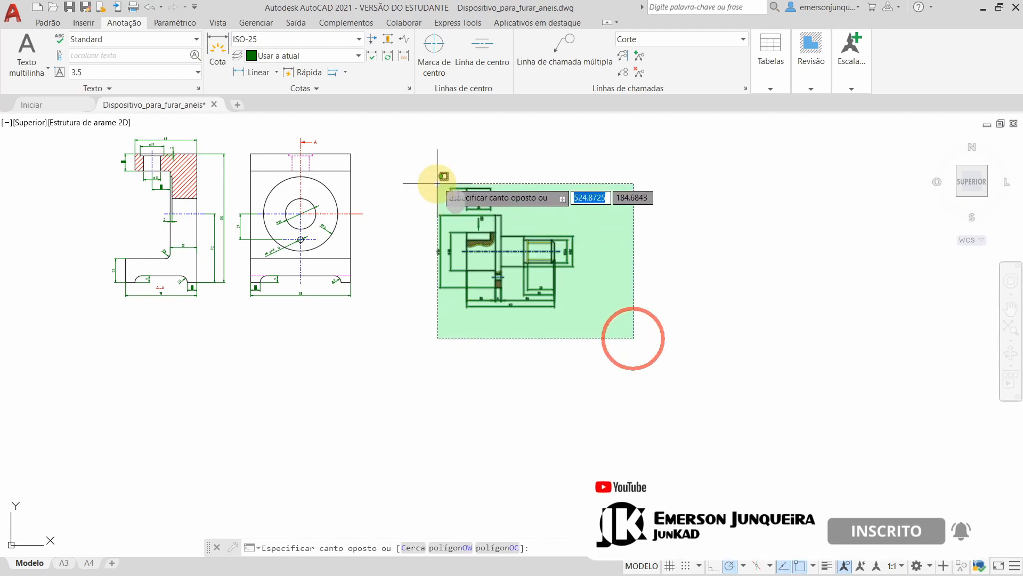
{"action": "left_click", "coordinate": [434, 162]}
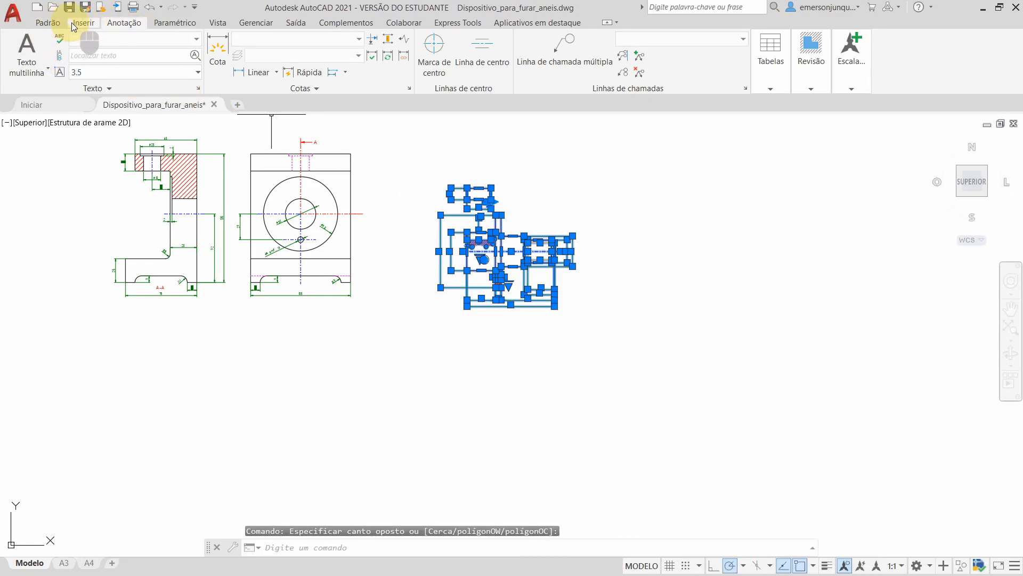
{"action": "left_click", "coordinate": [52, 22]}
{"action": "left_click", "coordinate": [187, 42]}
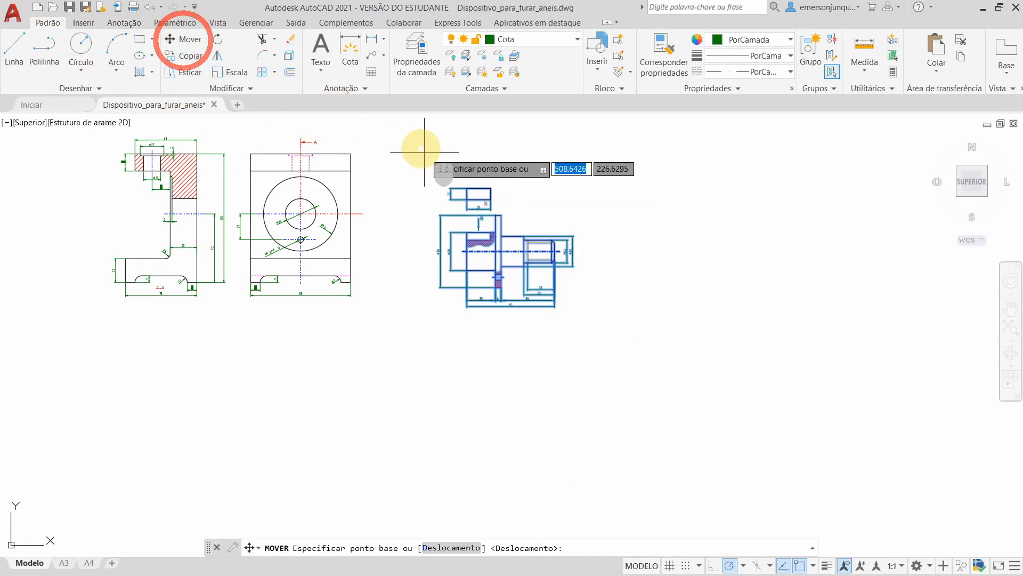
{"action": "left_click", "coordinate": [450, 188]}
{"action": "middle_click_drag", "start_coordinate": [156, 352], "coordinate": [237, 321]}
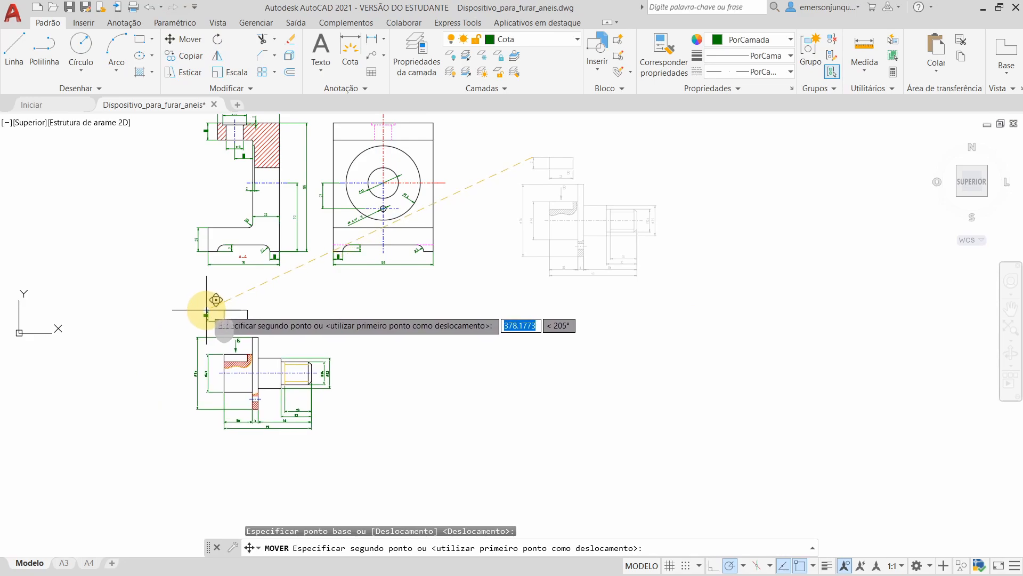
{"action": "left_click", "coordinate": [216, 298]}
{"action": "scroll", "coordinate": [377, 343], "scroll_direction": "down", "scroll_amount": 2}
{"action": "mouse_move", "coordinate": [377, 343]}
{"action": "middle_mouse_down"}
{"action": "mouse_move", "coordinate": [426, 376]}
{"action": "mouse_move", "coordinate": [406, 468]}
{"action": "middle_mouse_up"}
{"action": "scroll", "coordinate": [337, 354], "scroll_direction": "up", "scroll_amount": 6}
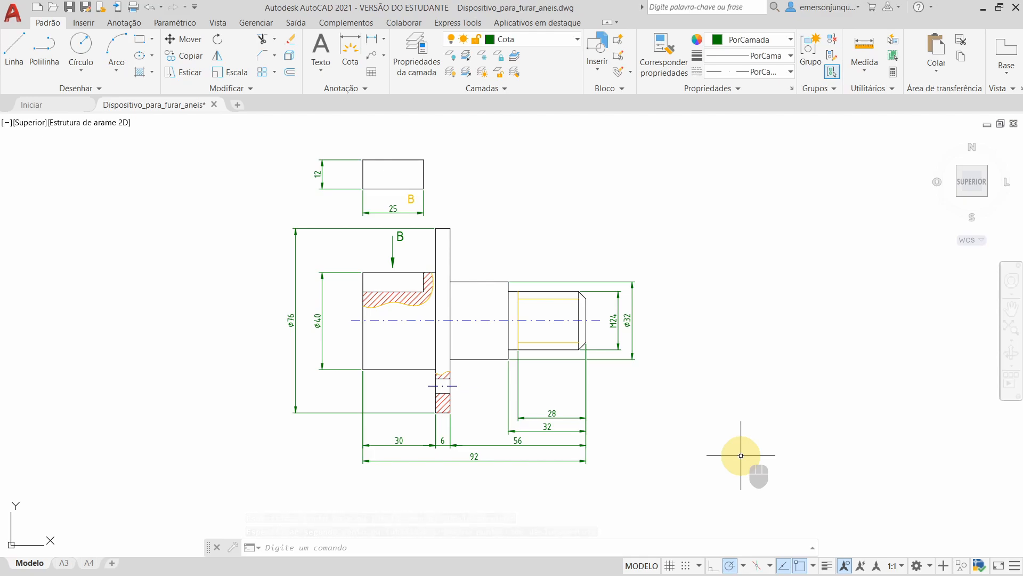